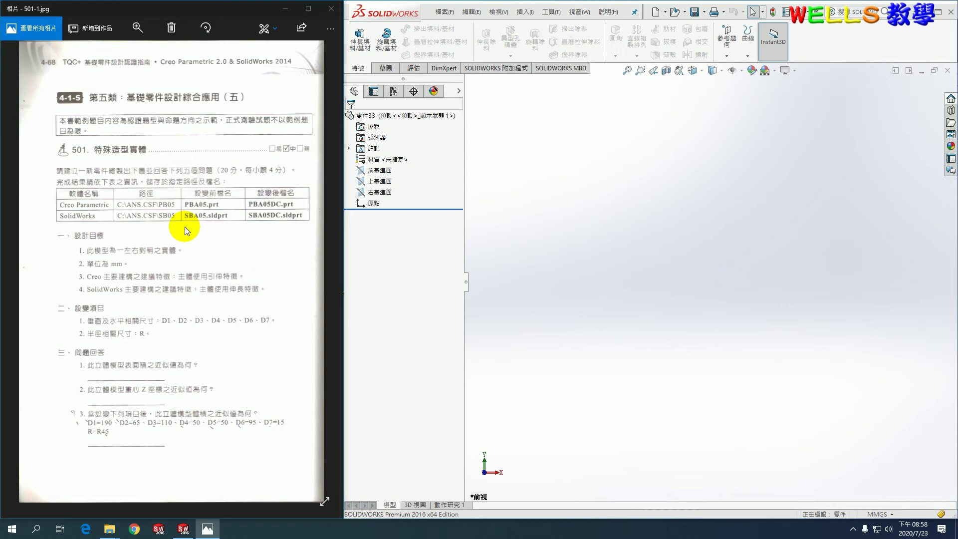
Step: Show scanned page 501-2.jpg in Photos, zoomed in on the dimensioned plan view
{"action": "left_click", "coordinate": [318, 275]}
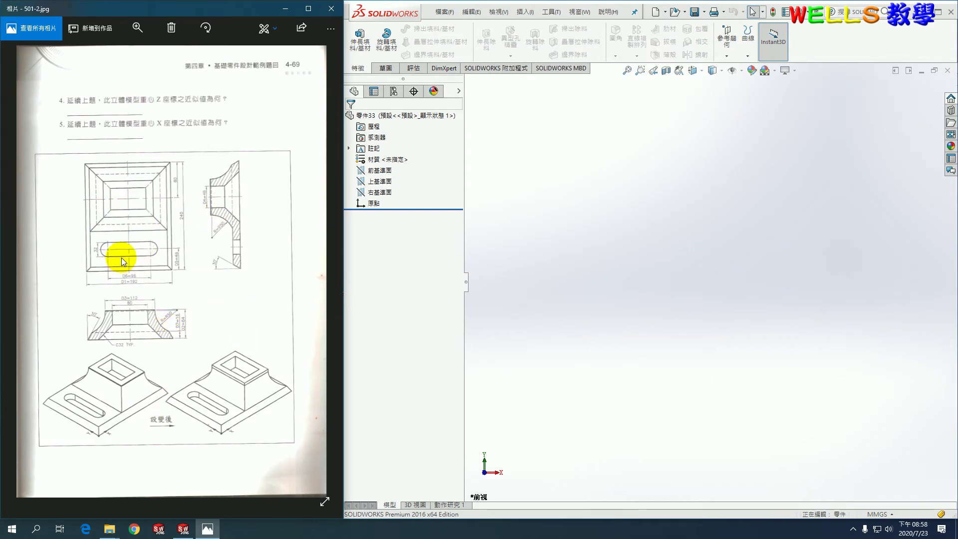
{"action": "scroll", "coordinate": [131, 256], "scroll_direction": "up", "scroll_amount": 2}
{"action": "scroll", "coordinate": [166, 285], "scroll_direction": "up", "scroll_amount": 2}
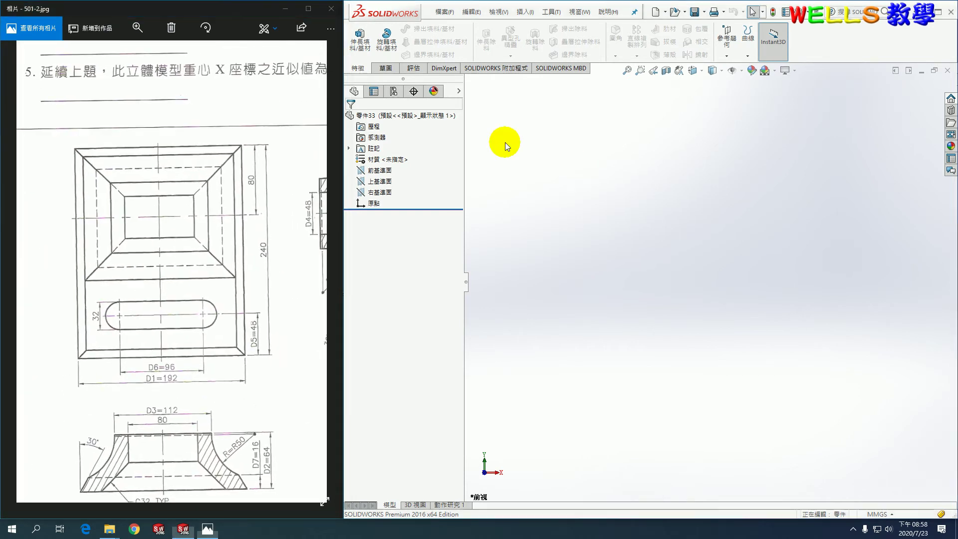
{"action": "left_click", "coordinate": [363, 45]}
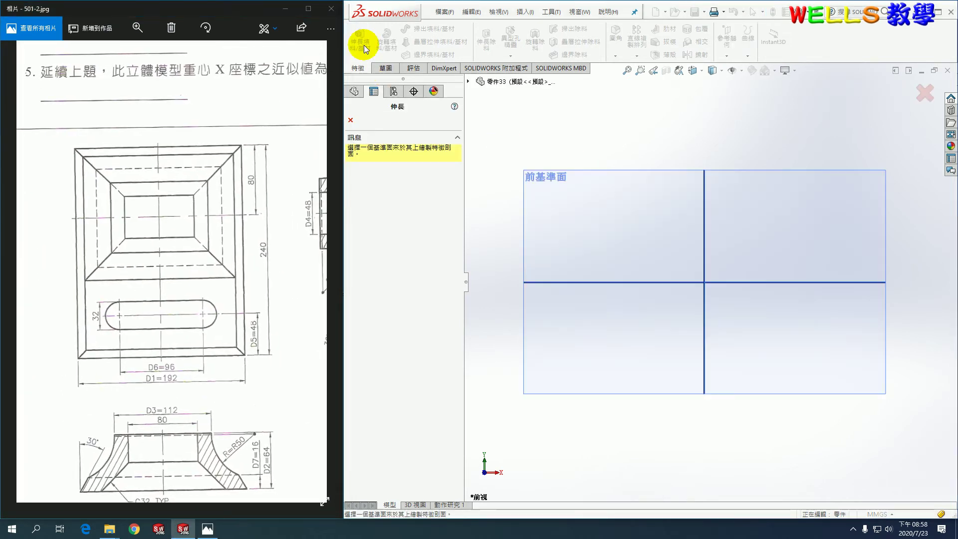
Step: Draw a centre rectangle from the origin on the Top Plane
{"action": "left_click", "coordinate": [469, 81]}
{"action": "left_click", "coordinate": [513, 147]}
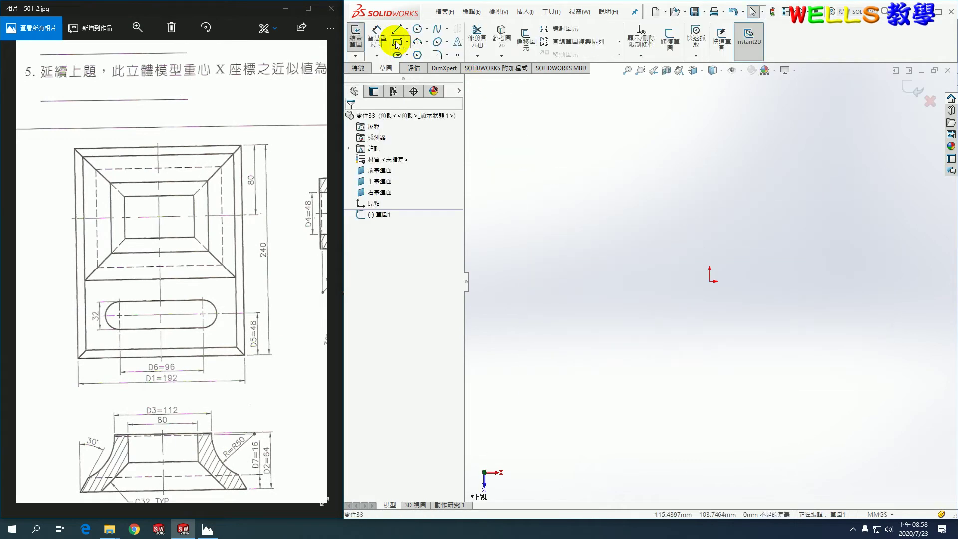
{"action": "left_click", "coordinate": [397, 43]}
{"action": "left_click", "coordinate": [399, 160]}
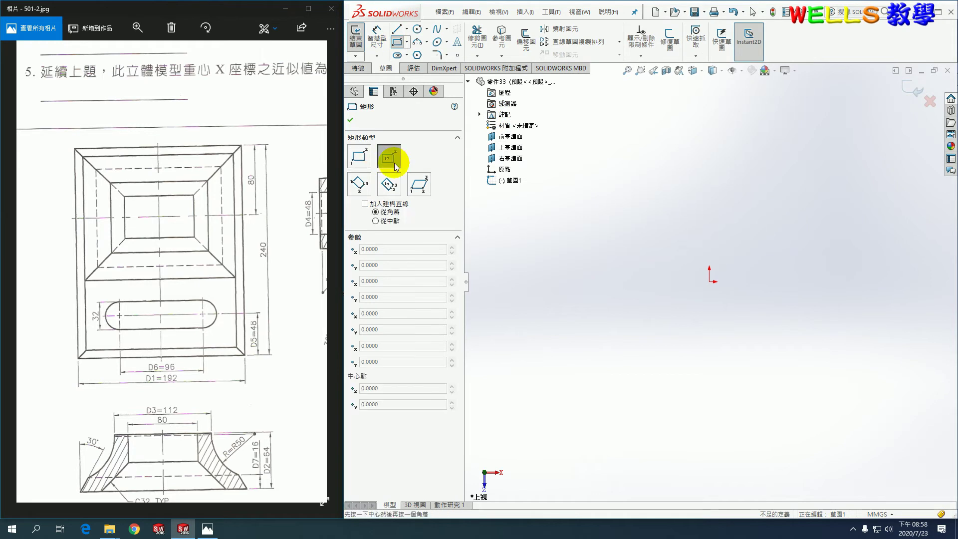
{"action": "left_click", "coordinate": [708, 281]}
{"action": "left_click", "coordinate": [783, 166]}
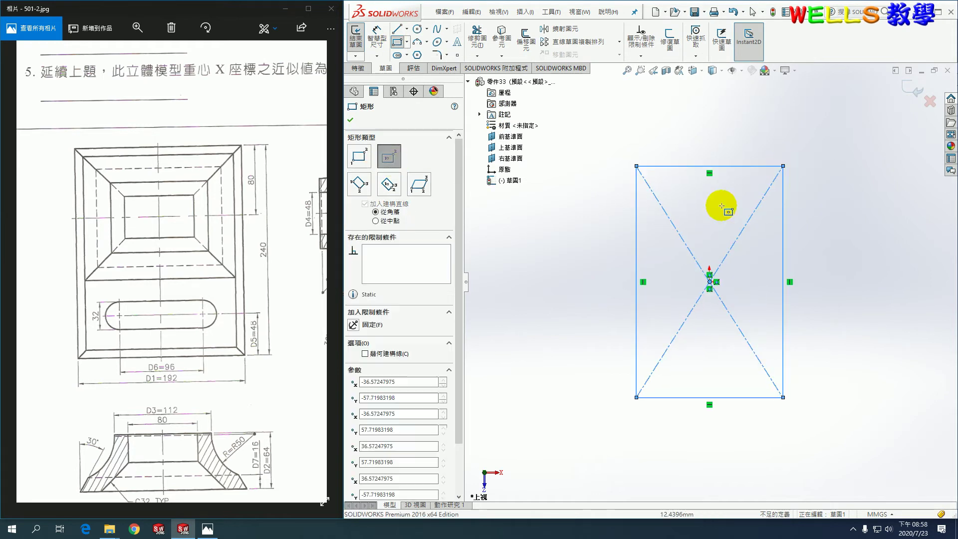
Step: Dimension the rectangle 192 wide and 240 high
{"action": "left_click", "coordinate": [377, 35]}
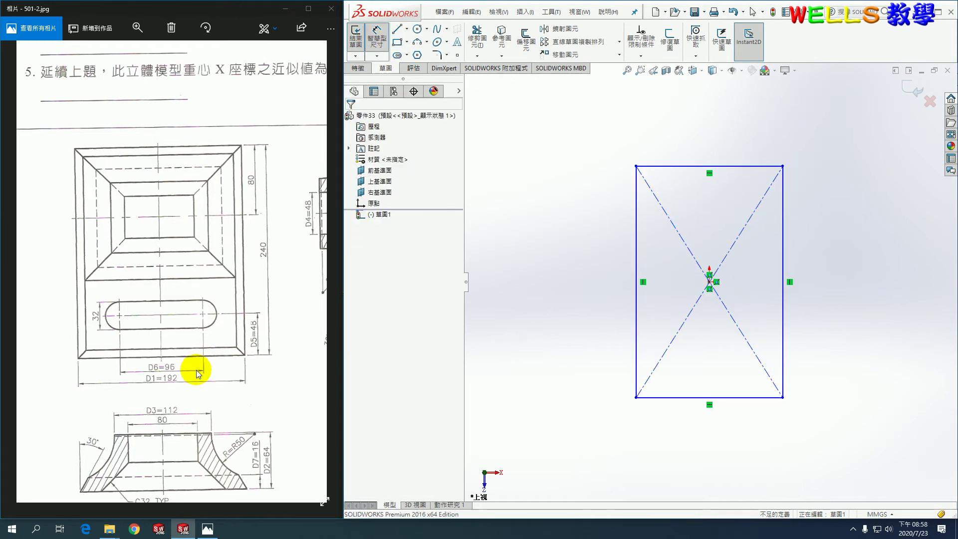
{"action": "left_click", "coordinate": [680, 398]}
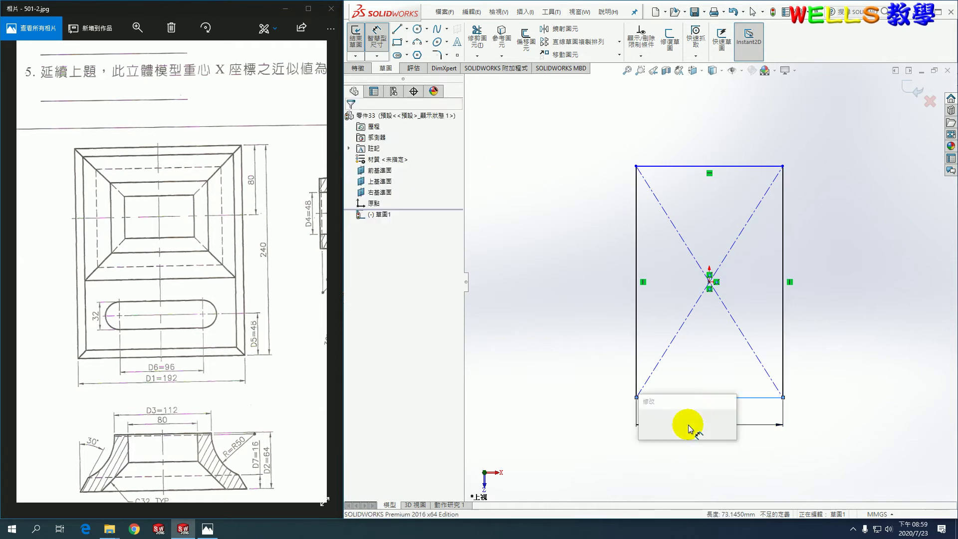
{"action": "left_click", "coordinate": [684, 424]}
{"action": "type", "text": "192"}
{"action": "key", "text": "Return"}
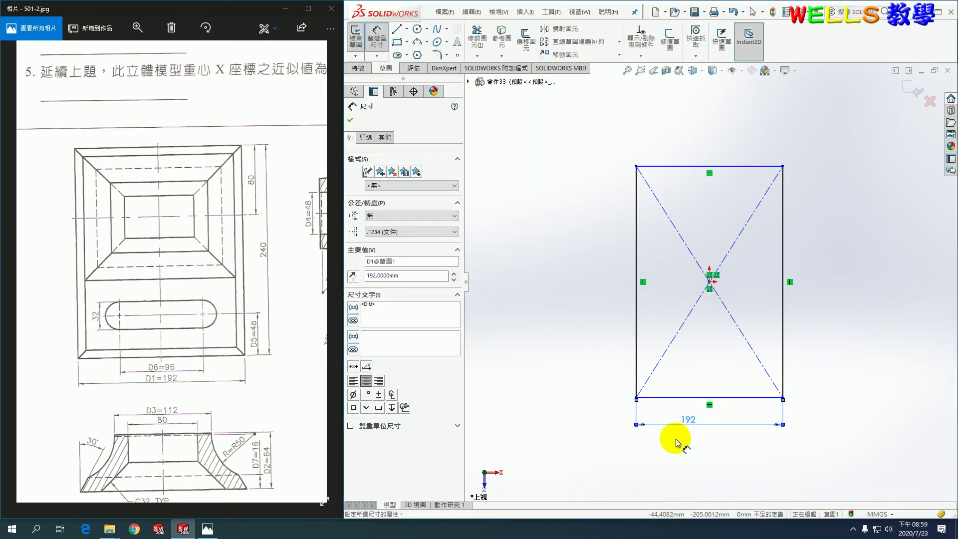
{"action": "left_click", "coordinate": [784, 315]}
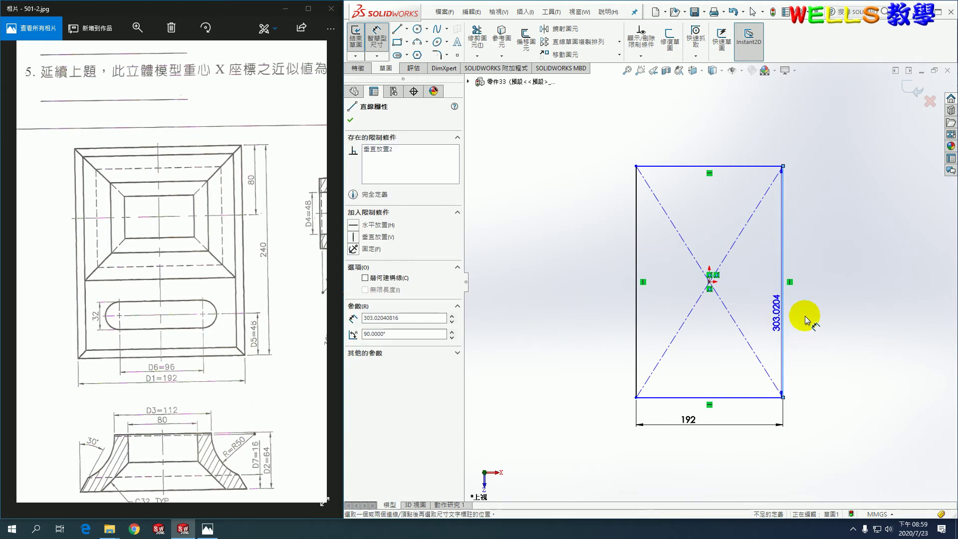
{"action": "left_click", "coordinate": [838, 316]}
{"action": "type", "text": "240"}
{"action": "key", "text": "Return"}
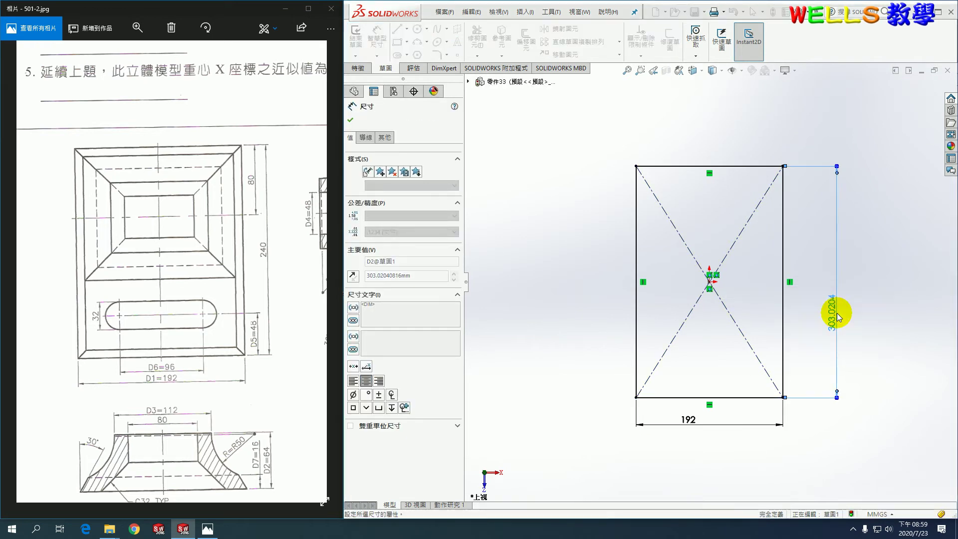
{"action": "left_click", "coordinate": [224, 324]}
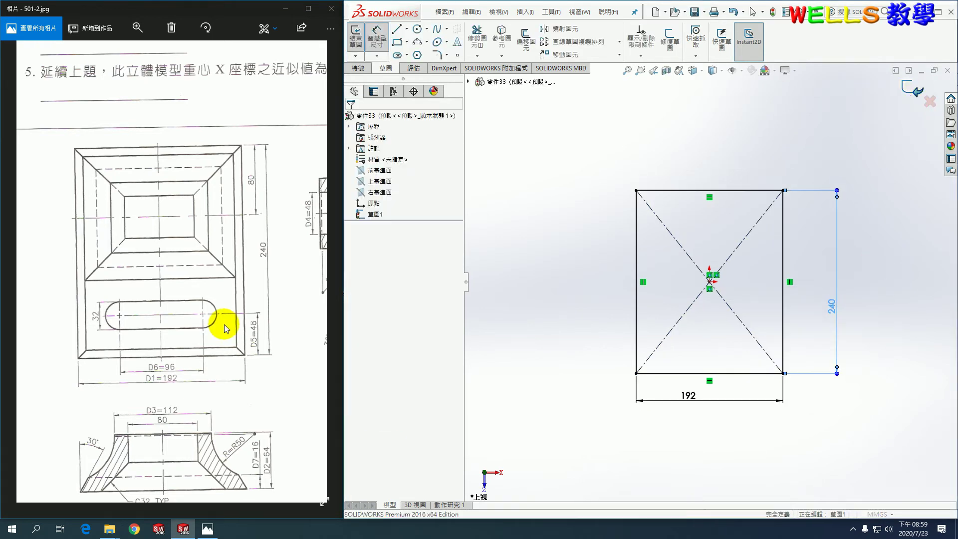
{"action": "scroll", "coordinate": [222, 323], "scroll_direction": "down", "scroll_amount": 3}
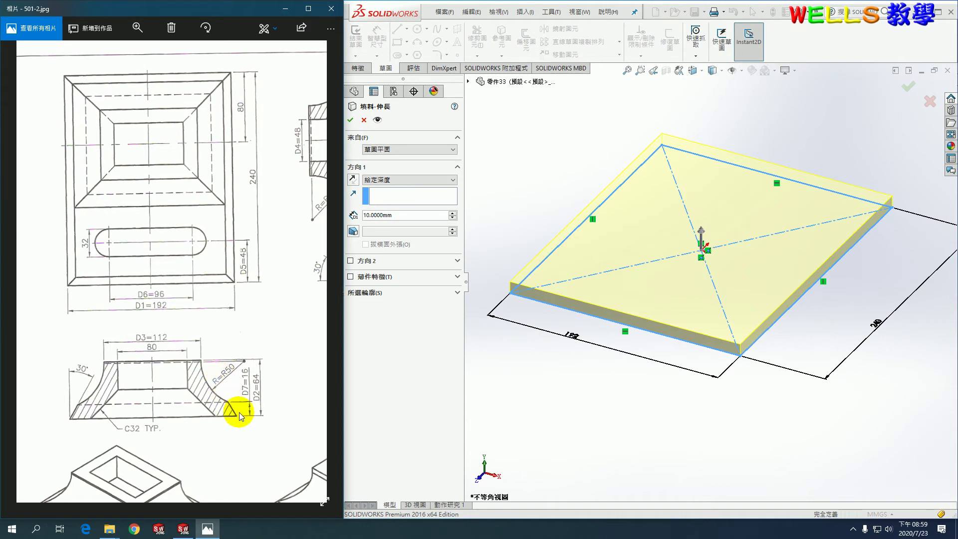
Step: Extrude the rectangle 16 mm deep with a 30° draft into a tapered plate
{"action": "scroll", "coordinate": [249, 389], "scroll_direction": "up", "scroll_amount": 2}
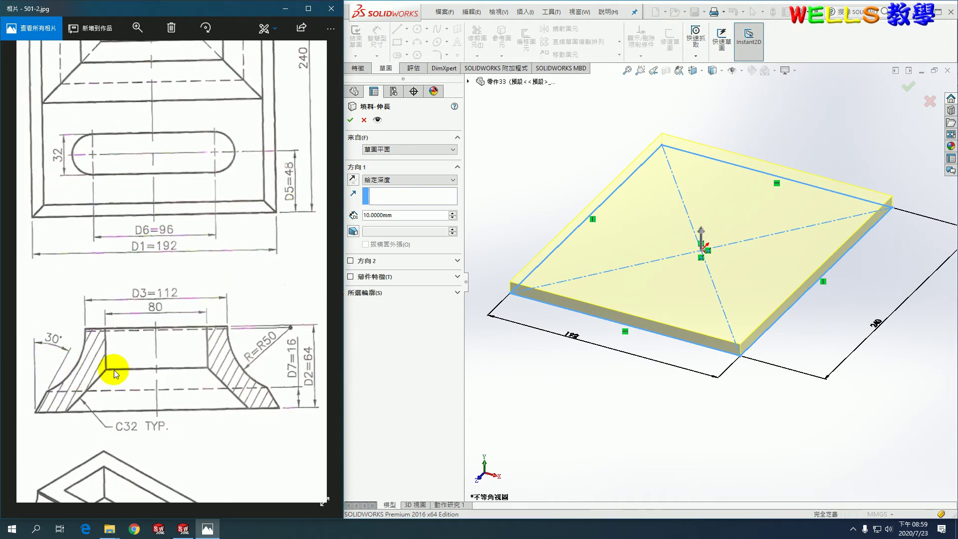
{"action": "double_click", "coordinate": [403, 217]}
{"action": "type", "text": "16"}
{"action": "key", "text": "Return"}
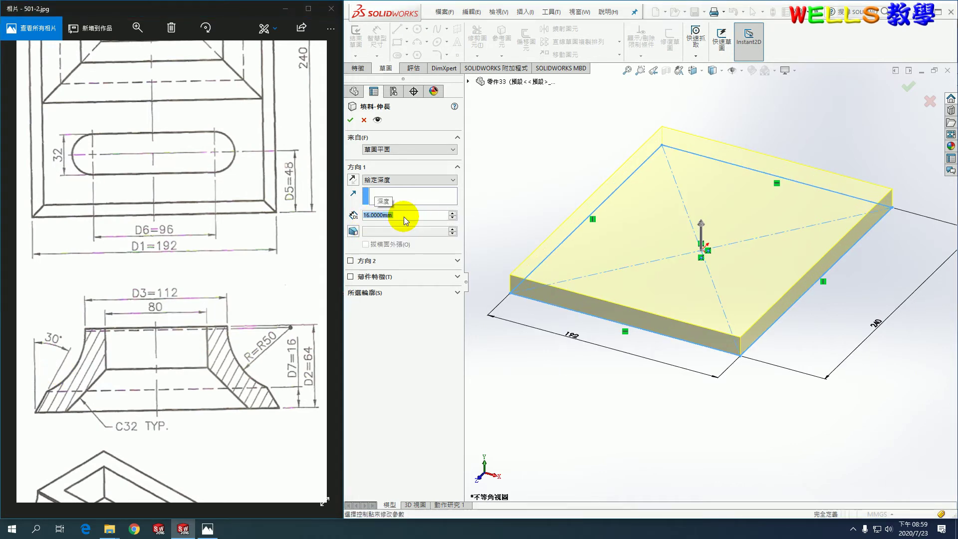
{"action": "left_click", "coordinate": [353, 231]}
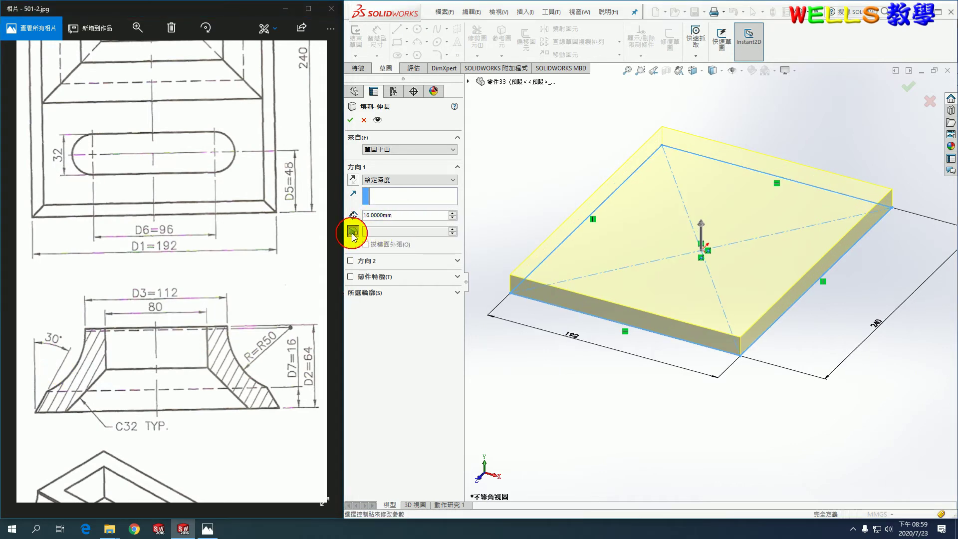
{"action": "left_click", "coordinate": [350, 120]}
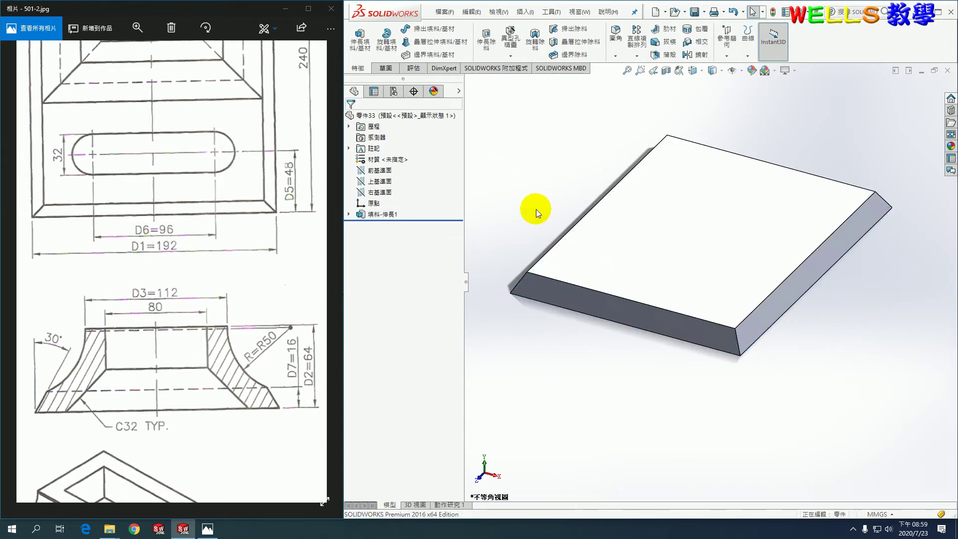
{"action": "scroll", "coordinate": [219, 341], "scroll_direction": "up", "scroll_amount": 2}
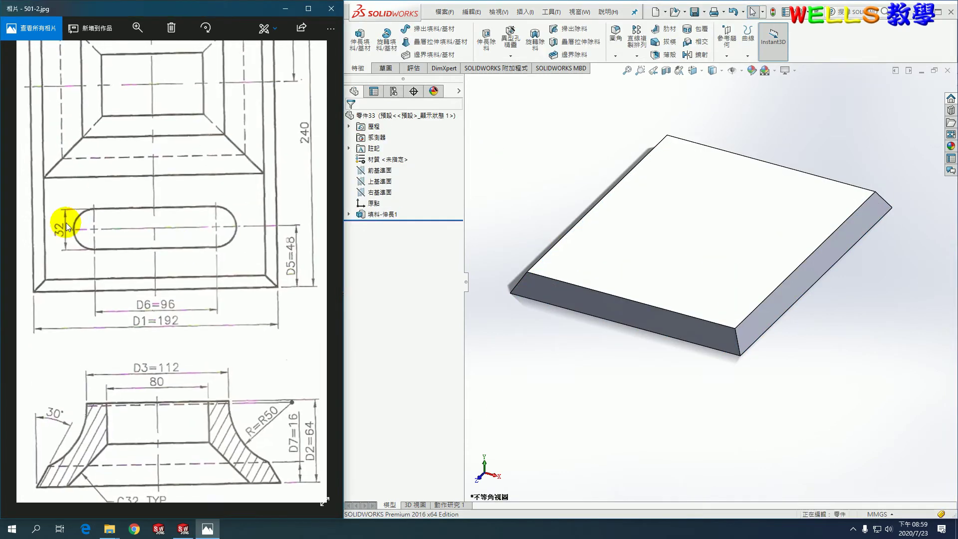
Step: Sketch a vertical centerline down from the origin on the plate's top face
{"action": "left_click", "coordinate": [527, 169]}
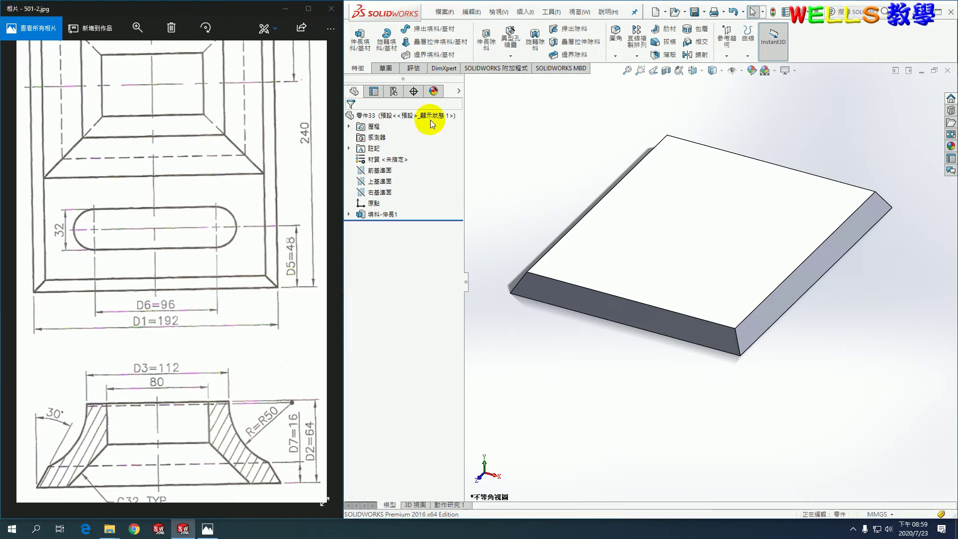
{"action": "left_click", "coordinate": [486, 49]}
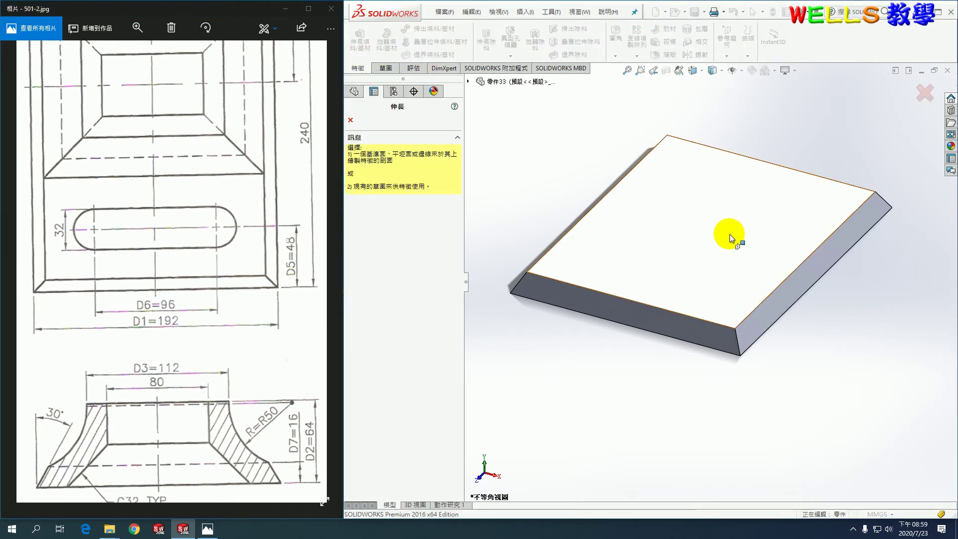
{"action": "left_click", "coordinate": [733, 238]}
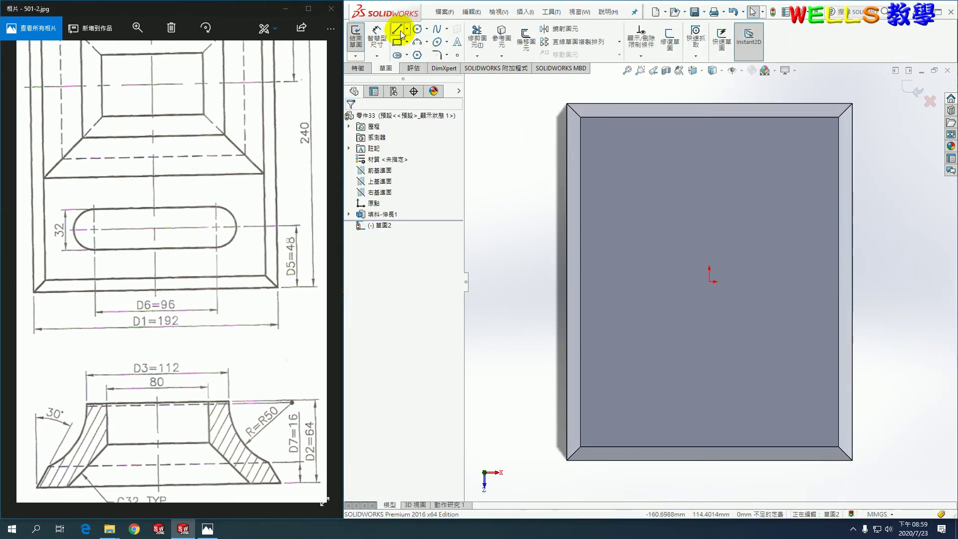
{"action": "left_click", "coordinate": [397, 29]}
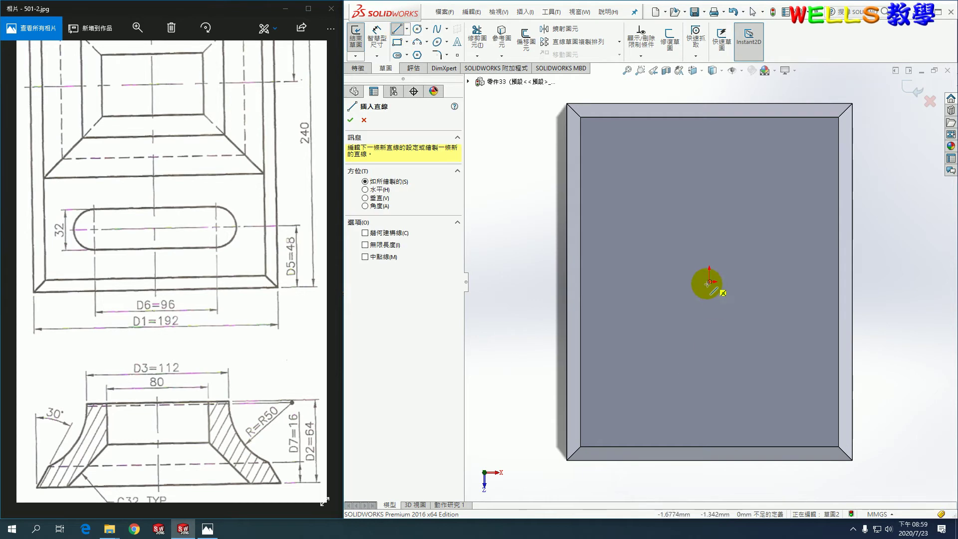
{"action": "left_click_drag", "start_coordinate": [708, 283], "coordinate": [710, 480]}
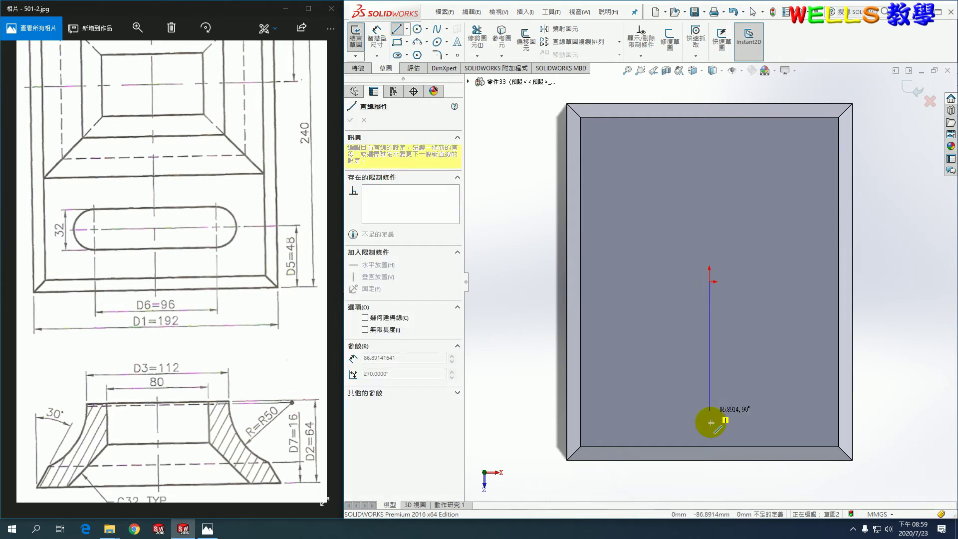
{"action": "right_click", "coordinate": [710, 479]}
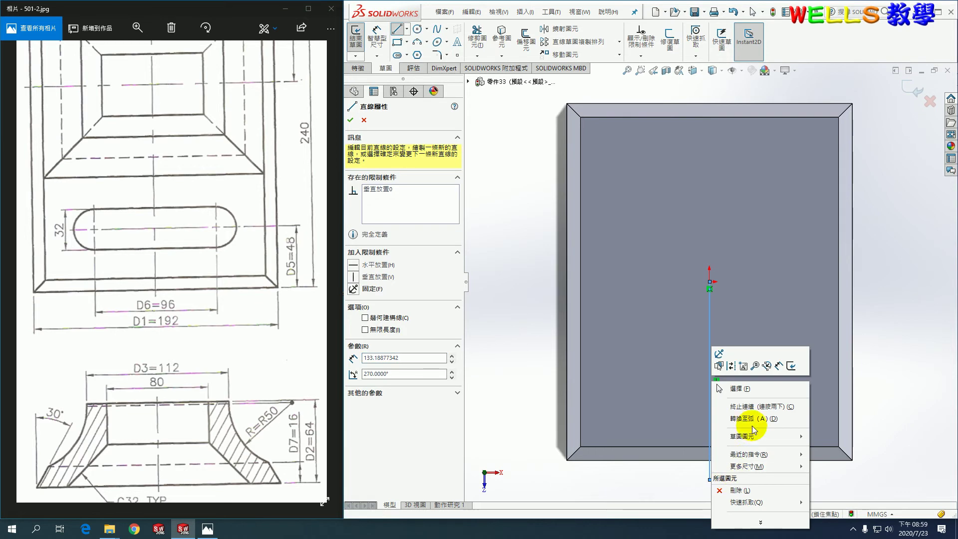
{"action": "left_click", "coordinate": [733, 363]}
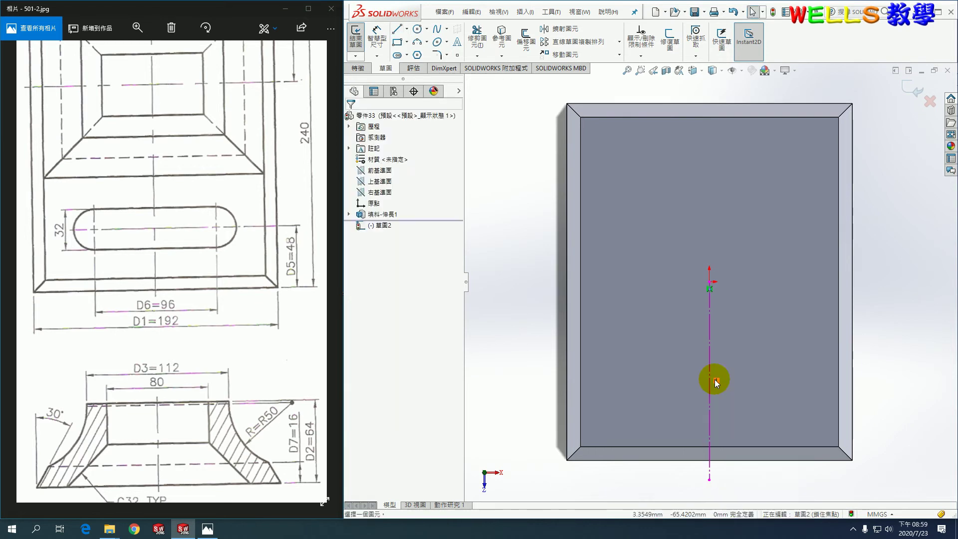
Step: Draw a centre-point straight slot on the centerline
{"action": "left_click", "coordinate": [408, 56]}
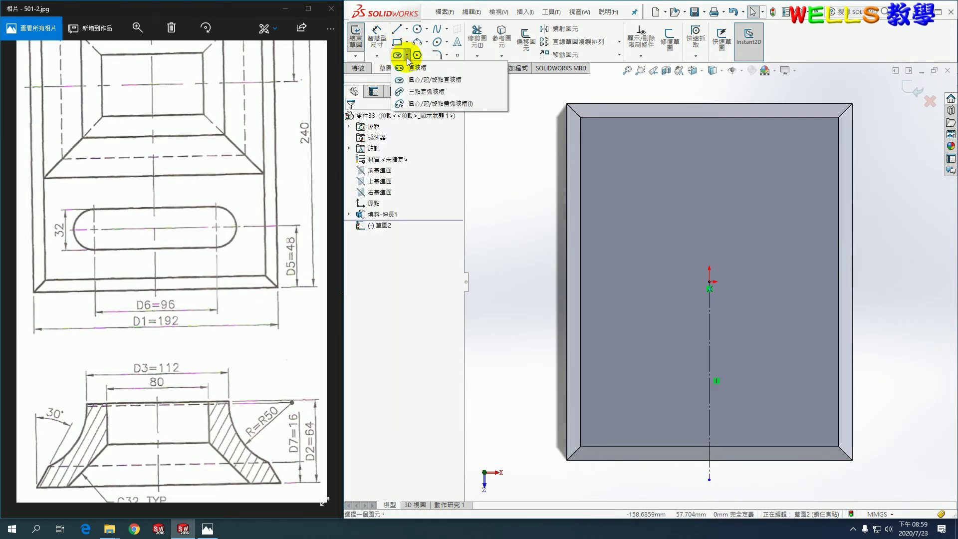
{"action": "left_click", "coordinate": [423, 81]}
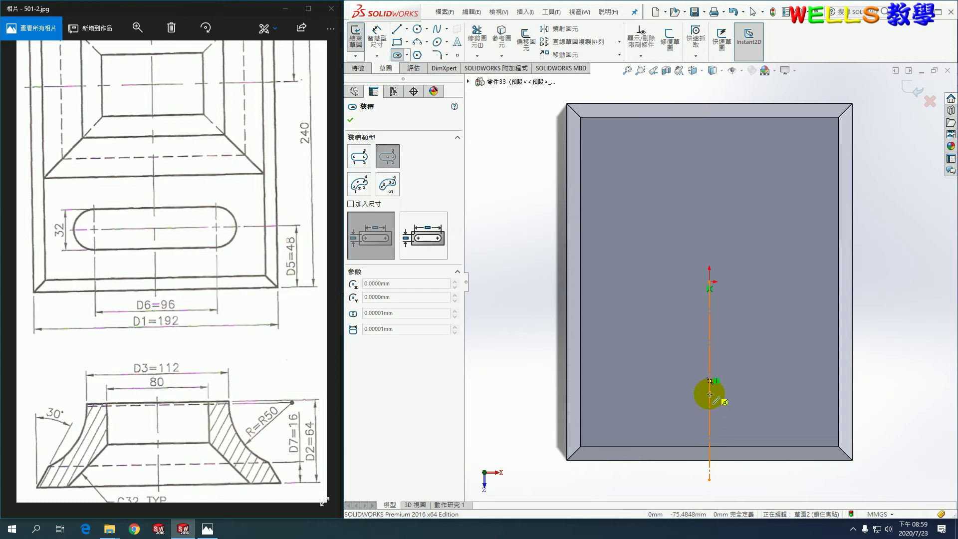
{"action": "left_click", "coordinate": [709, 394]}
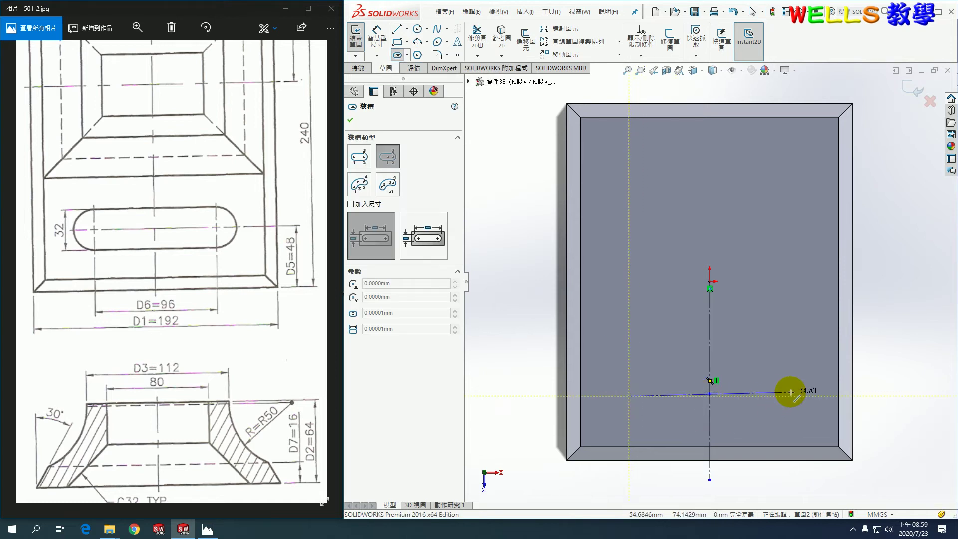
{"action": "left_click", "coordinate": [786, 393]}
{"action": "left_click", "coordinate": [792, 370]}
Step: Dimension the slot 96 long and 32 wide
{"action": "left_click", "coordinate": [389, 39]}
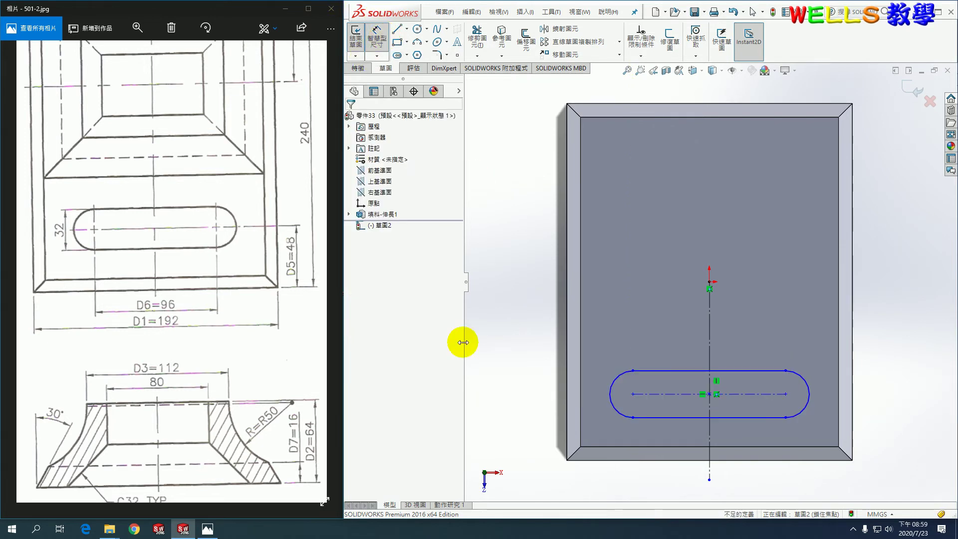
{"action": "left_click", "coordinate": [687, 394]}
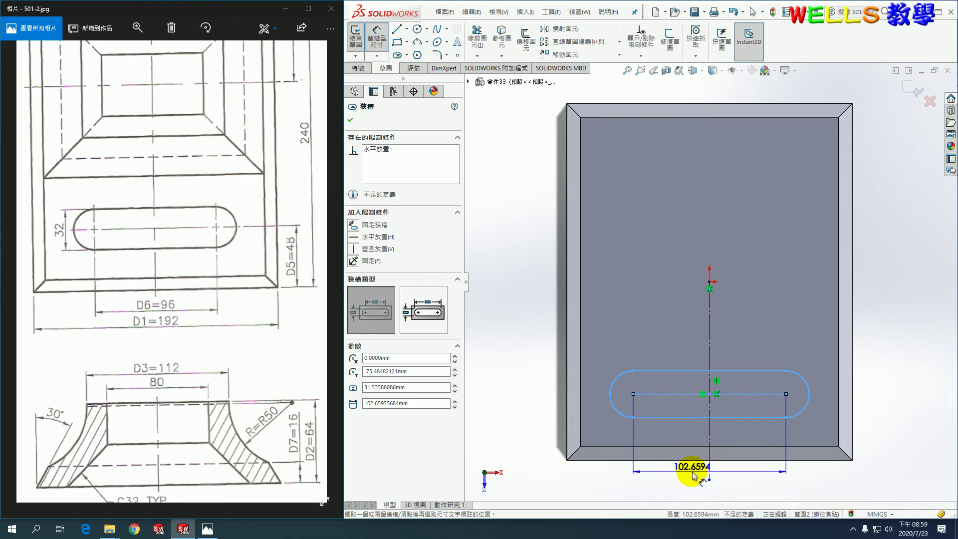
{"action": "left_click", "coordinate": [693, 483]}
{"action": "type", "text": "96"}
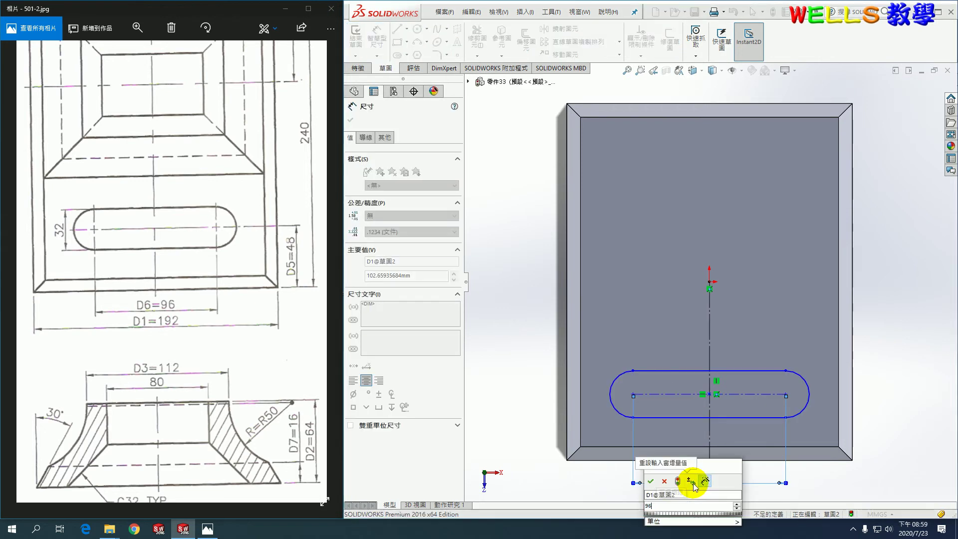
{"action": "key", "text": "Return"}
{"action": "scroll", "coordinate": [759, 380], "scroll_direction": "down", "scroll_amount": 2}
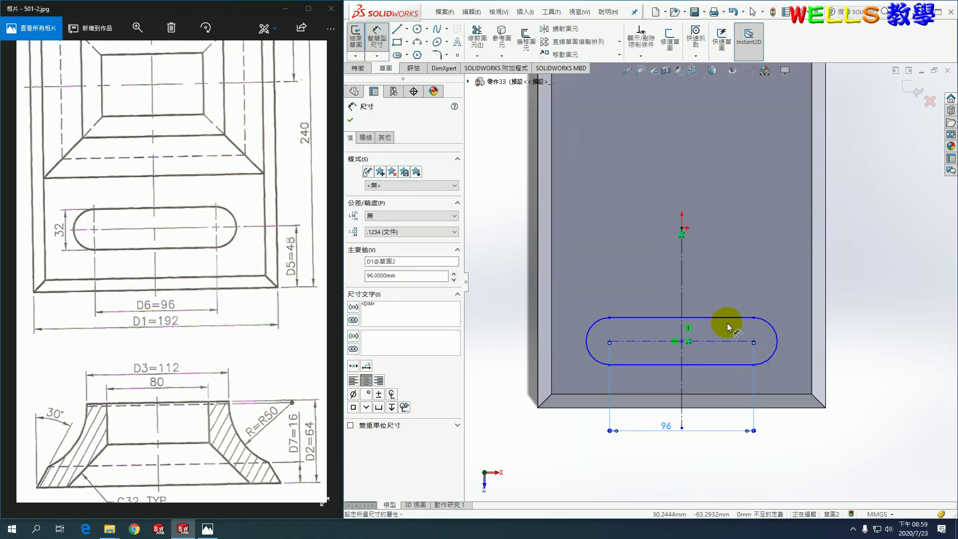
{"action": "left_click", "coordinate": [722, 318]}
{"action": "left_click", "coordinate": [721, 368]}
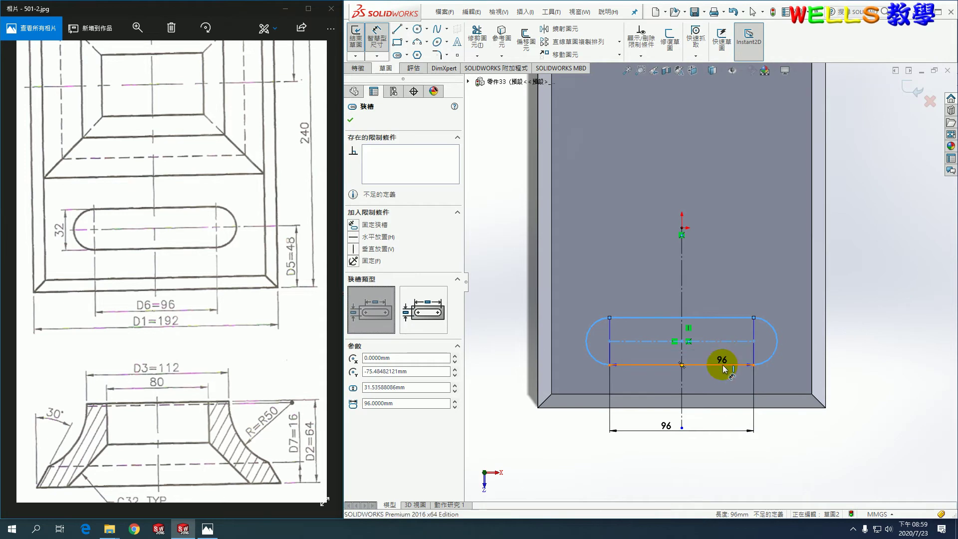
{"action": "left_click", "coordinate": [868, 349]}
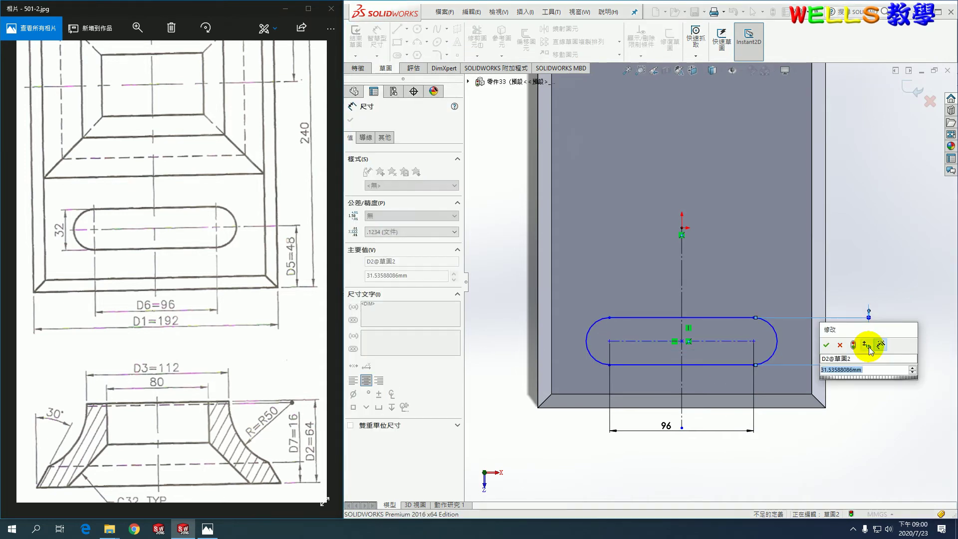
{"action": "type", "text": "32"}
{"action": "key", "text": "Return"}
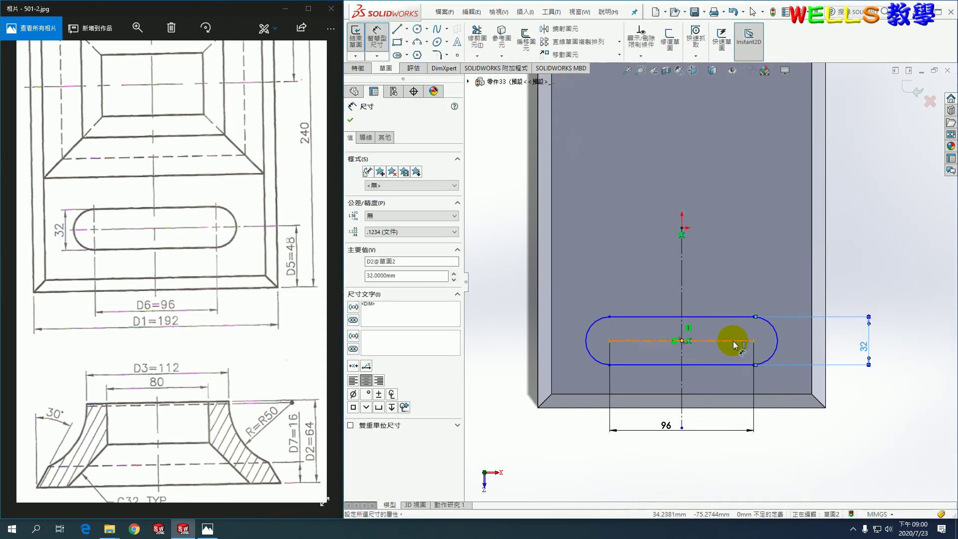
Step: Place the slot 48 from the plate's bottom edge
{"action": "left_click", "coordinate": [735, 343]}
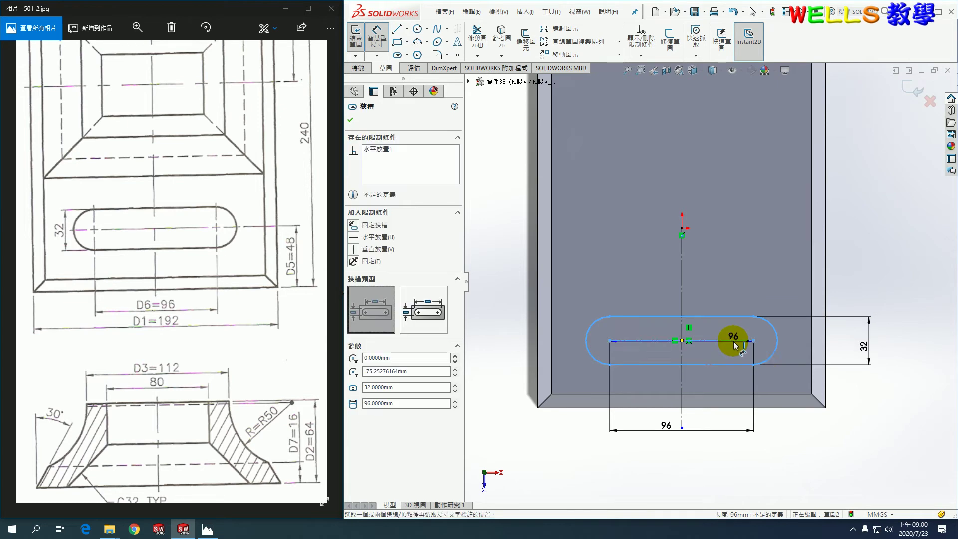
{"action": "left_click", "coordinate": [788, 408]}
{"action": "left_click", "coordinate": [893, 385]}
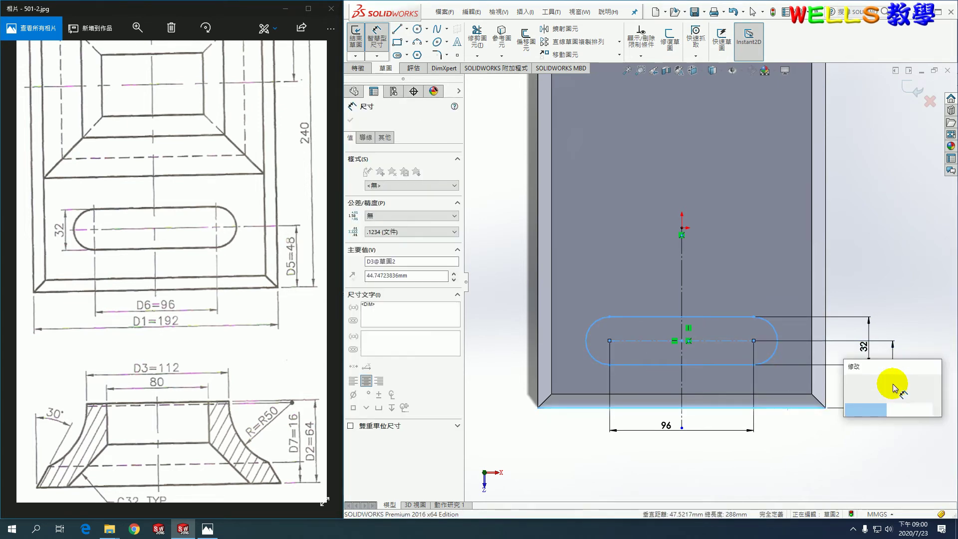
{"action": "type", "text": "48"}
{"action": "key", "text": "Return"}
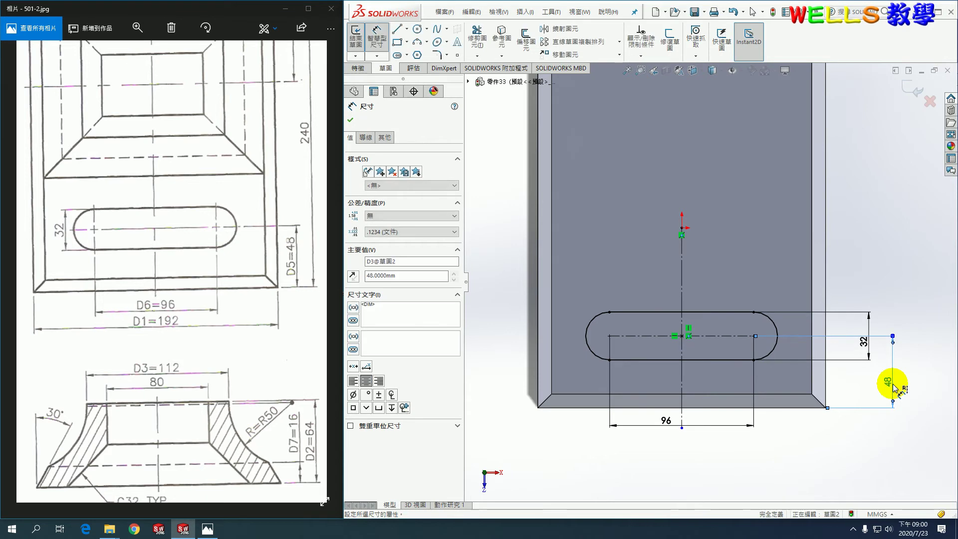
Step: Cut the slot Through All out of the plate
{"action": "left_click", "coordinate": [907, 95]}
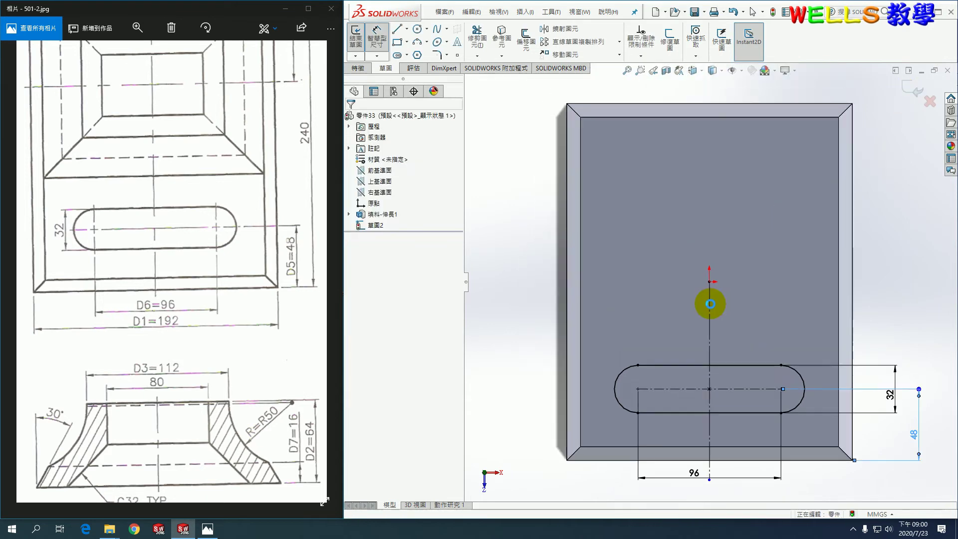
{"action": "left_click", "coordinate": [396, 181]}
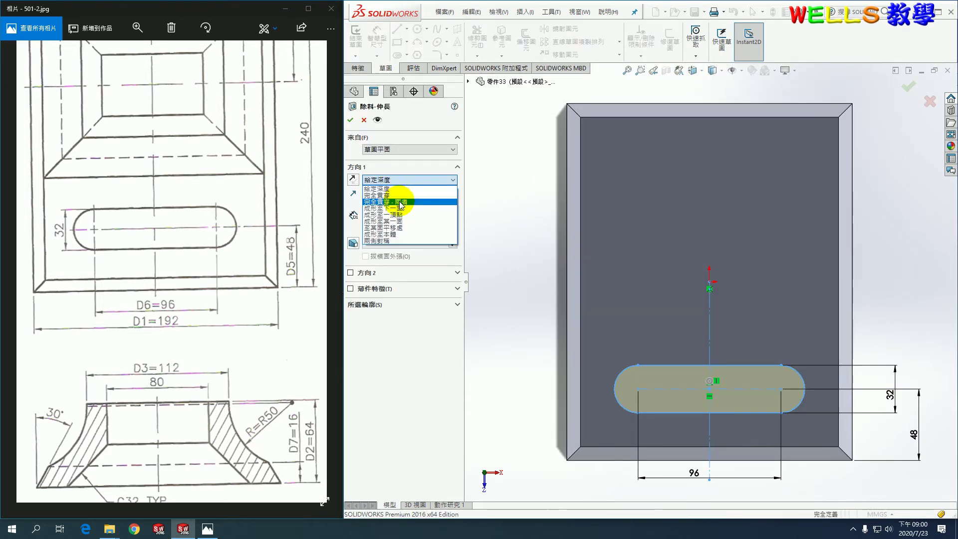
{"action": "left_click", "coordinate": [397, 193]}
{"action": "left_click", "coordinate": [350, 121]}
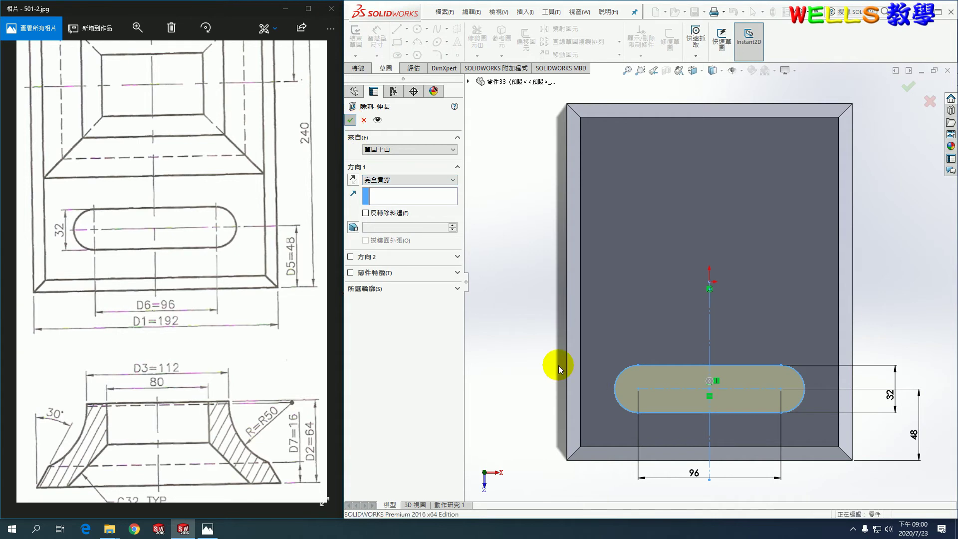
Step: Orbit the part to inspect the through slot and scroll the reference drawing
{"action": "mouse_move", "coordinate": [549, 388]}
{"action": "middle_mouse_down"}
{"action": "mouse_move", "coordinate": [524, 288]}
{"action": "mouse_move", "coordinate": [551, 299]}
{"action": "middle_mouse_up"}
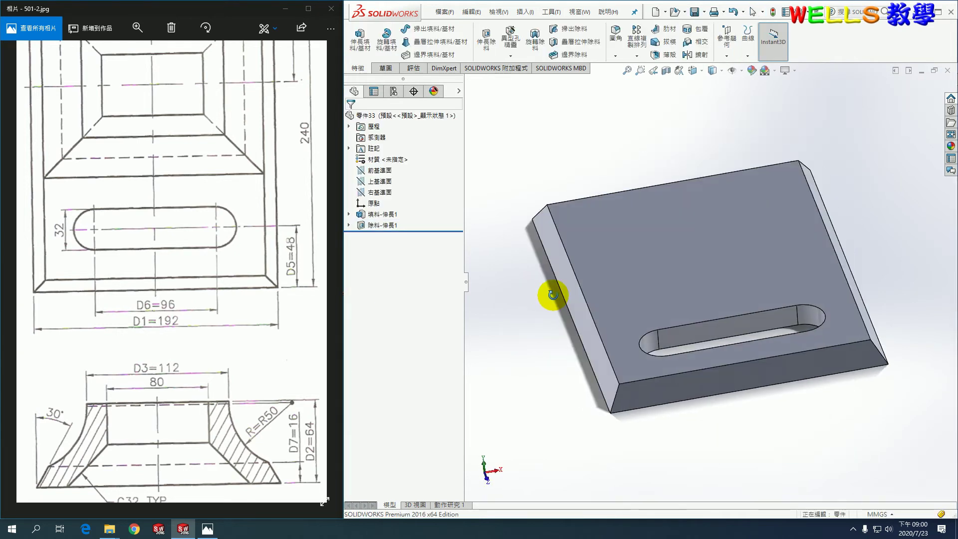
{"action": "left_click_drag", "start_coordinate": [256, 256], "coordinate": [241, 182]}
{"action": "scroll", "coordinate": [241, 183], "scroll_direction": "down", "scroll_amount": 3}
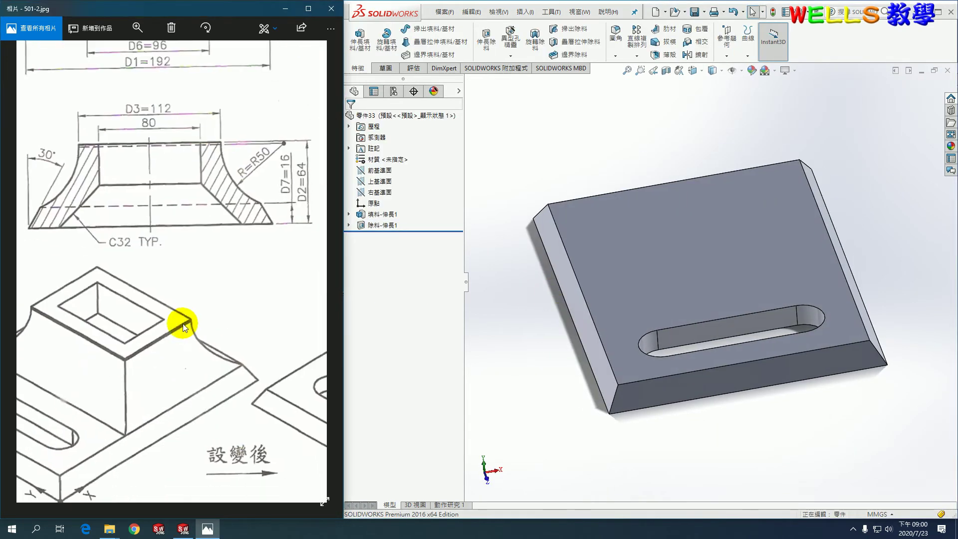
{"action": "scroll", "coordinate": [230, 245], "scroll_direction": "up", "scroll_amount": 1}
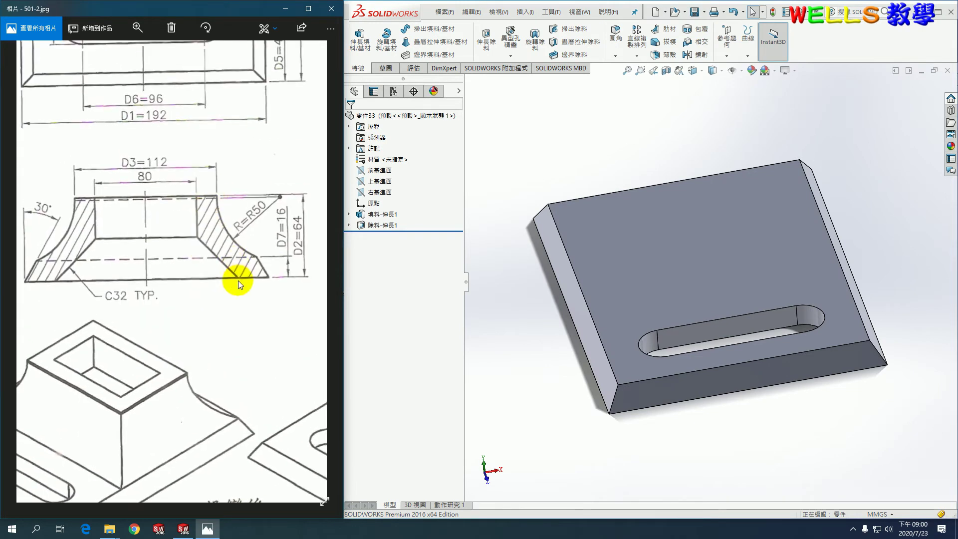
Step: Sketch a vertical construction centerline from the top edge's midpoint on the Top Plane
{"action": "left_click", "coordinate": [491, 133]}
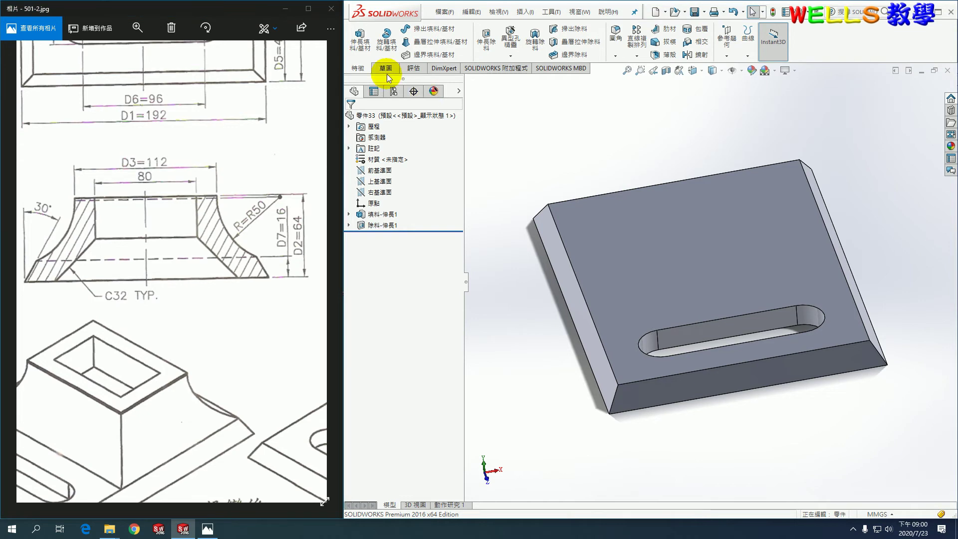
{"action": "left_click", "coordinate": [361, 45]}
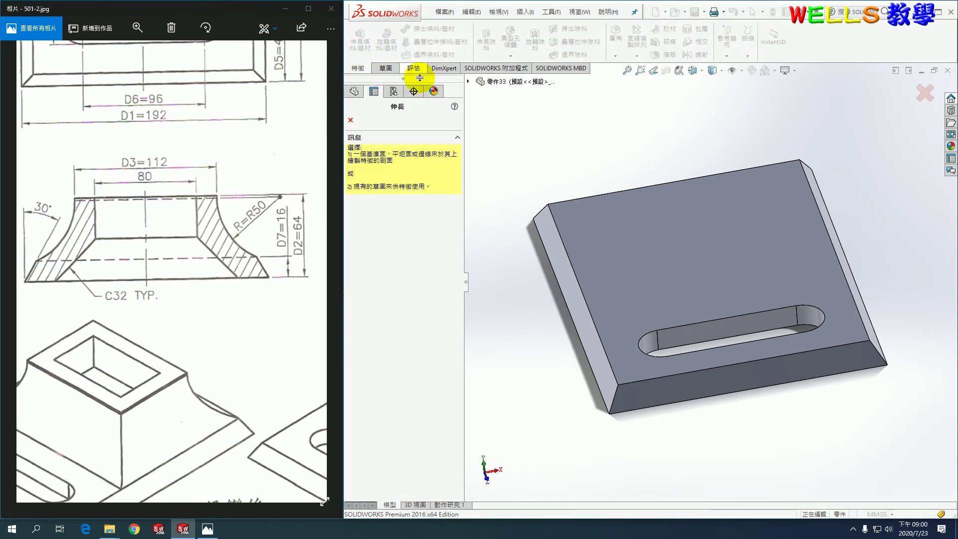
{"action": "left_click", "coordinate": [468, 81]}
{"action": "left_click", "coordinate": [542, 145]}
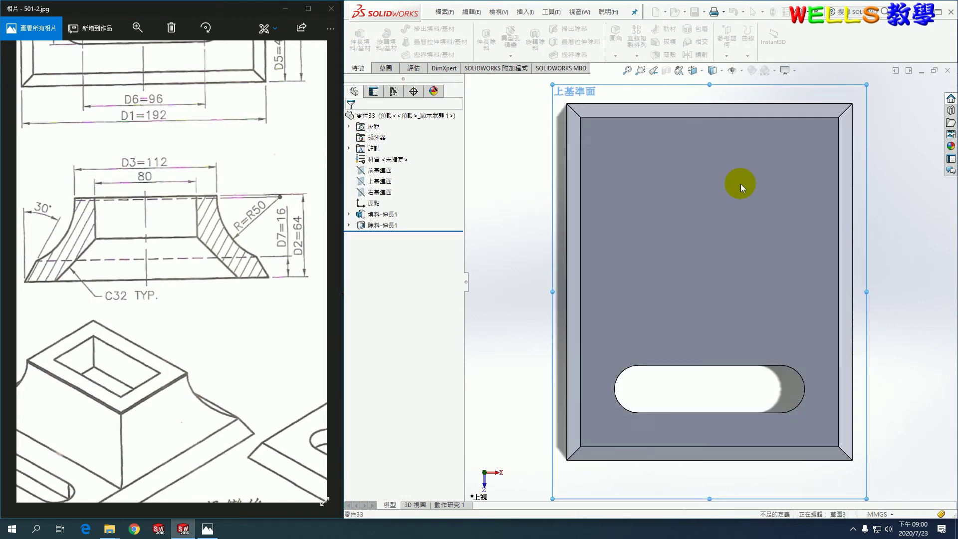
{"action": "left_click", "coordinate": [396, 32]}
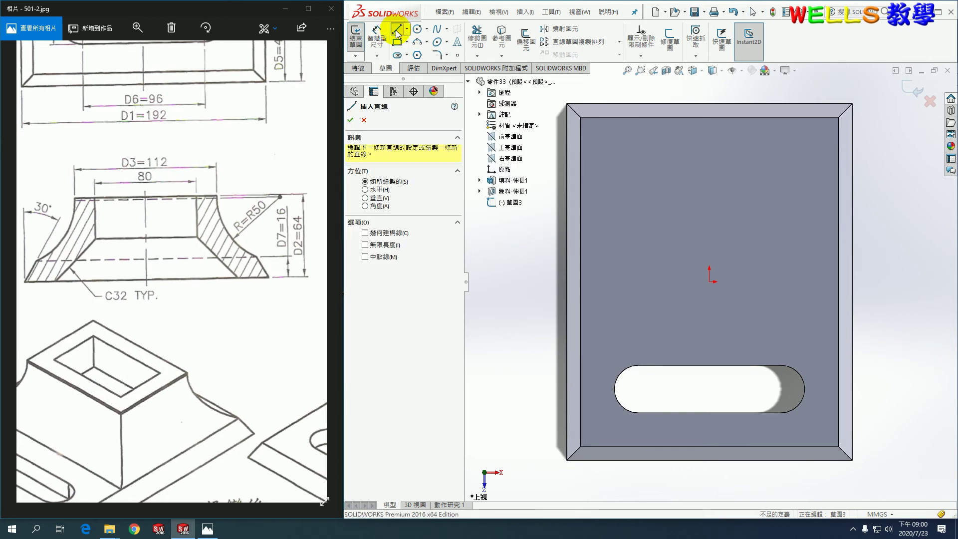
{"action": "left_click", "coordinate": [709, 116]}
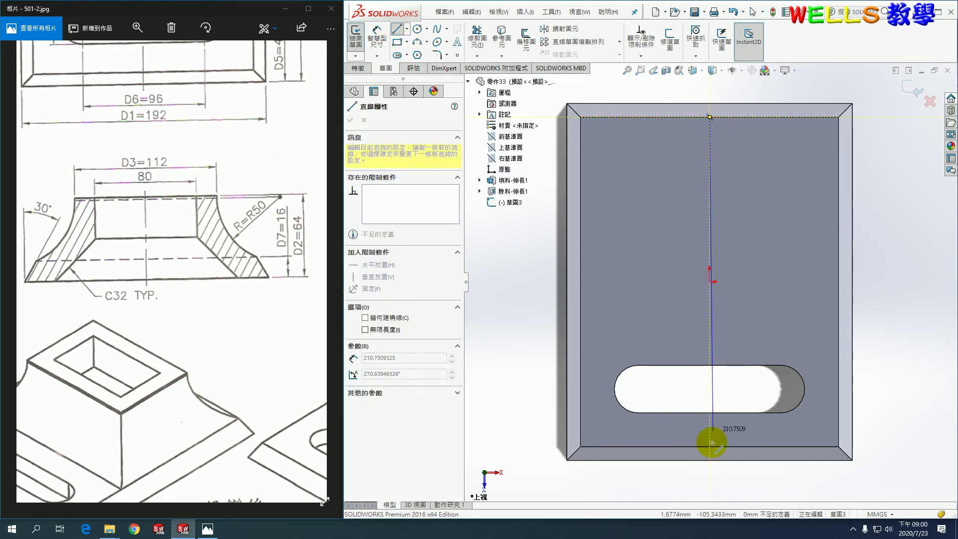
{"action": "left_click", "coordinate": [710, 485]}
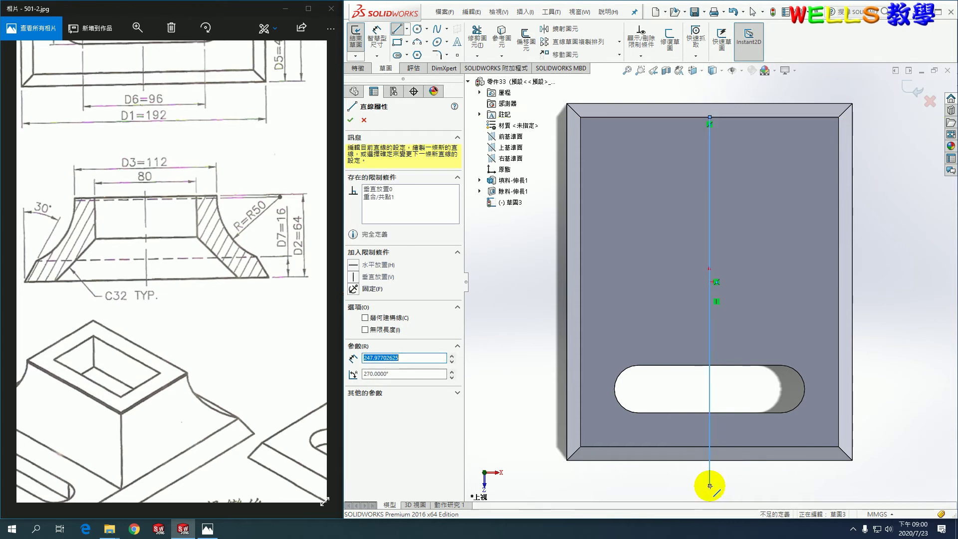
{"action": "right_click", "coordinate": [709, 484]}
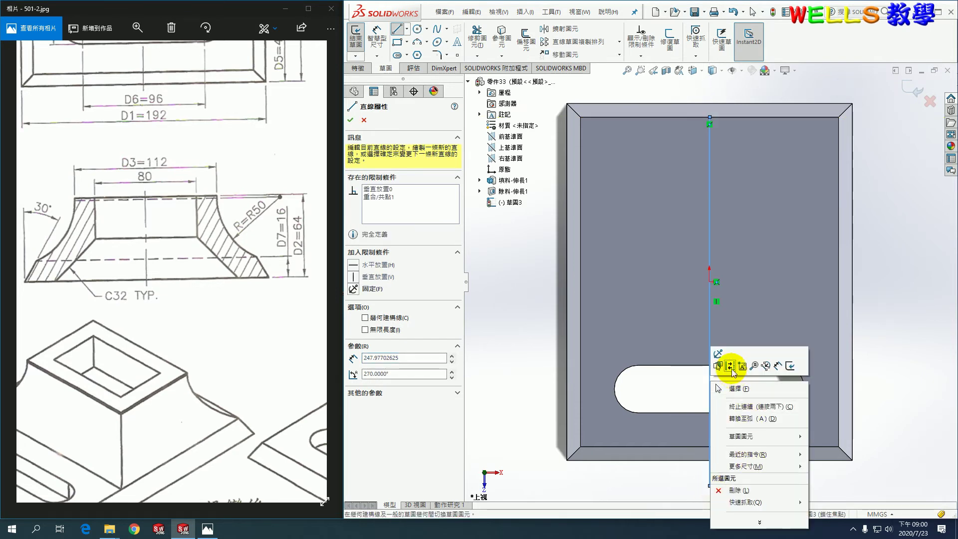
{"action": "left_click", "coordinate": [729, 366]}
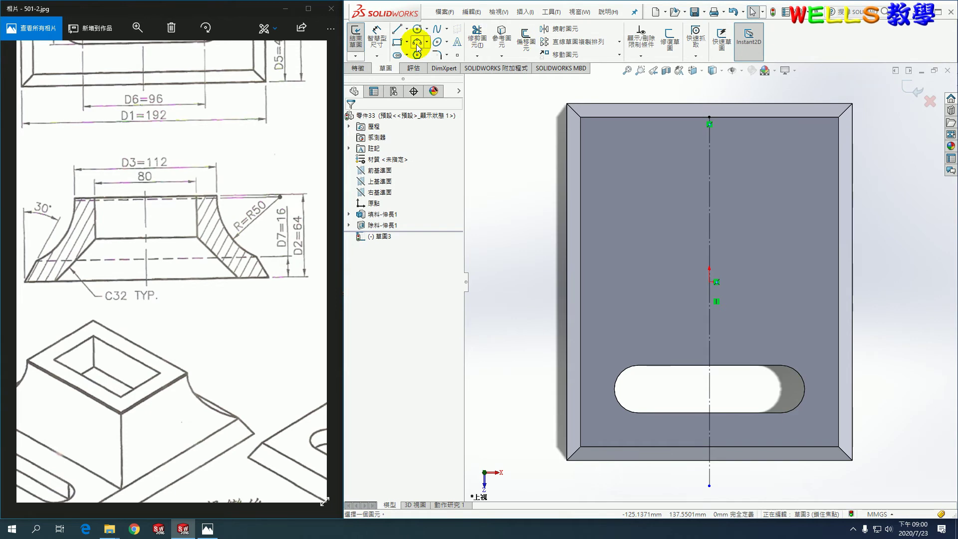
Step: Draw a centre rectangle centred on the centerline
{"action": "left_click", "coordinate": [397, 43]}
{"action": "left_click", "coordinate": [387, 164]}
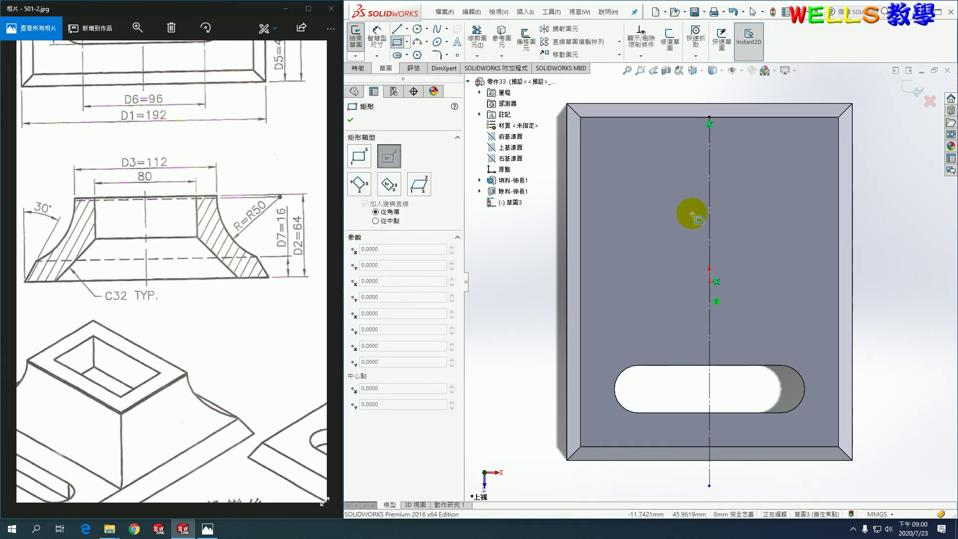
{"action": "left_click", "coordinate": [709, 214]}
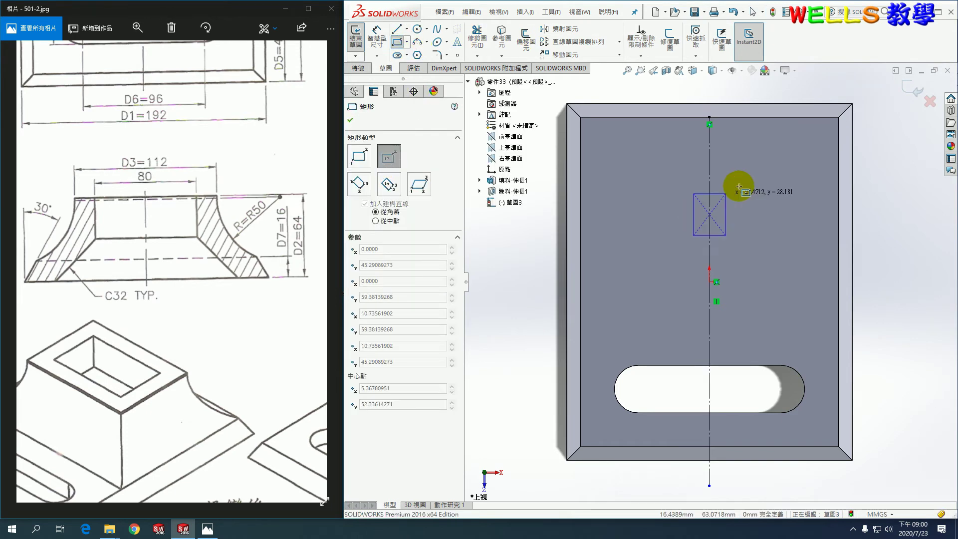
{"action": "left_click", "coordinate": [837, 117]}
Step: Dimension the rectangle's centre 80 from the plate's top edge
{"action": "left_click", "coordinate": [376, 38]}
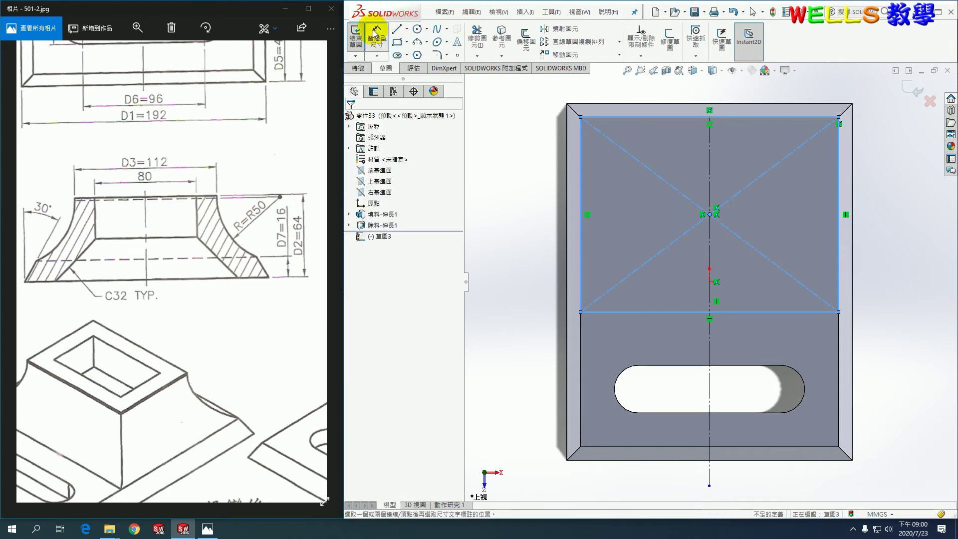
{"action": "left_click", "coordinate": [762, 103]}
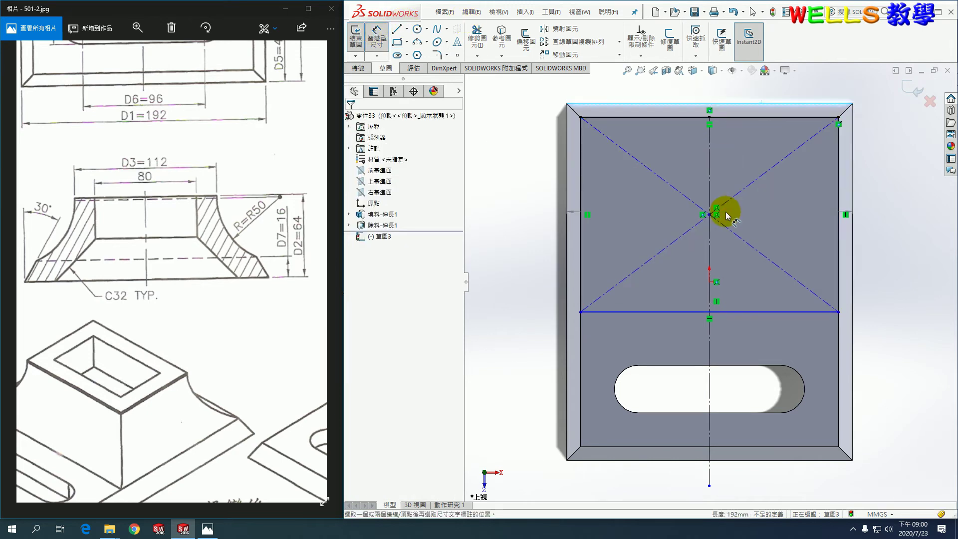
{"action": "left_click", "coordinate": [710, 215]}
{"action": "left_click", "coordinate": [892, 172]}
{"action": "type", "text": "80"}
{"action": "key", "text": "Return"}
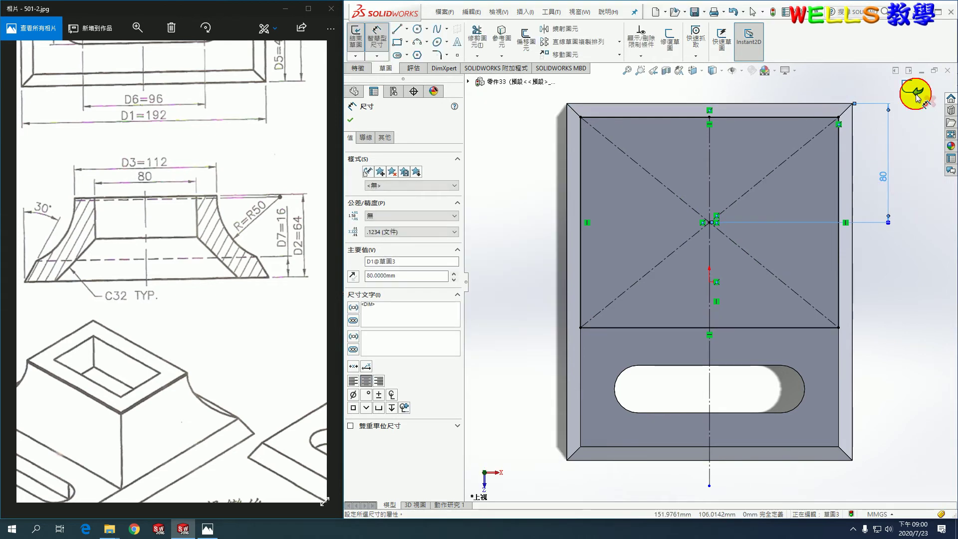
{"action": "left_click", "coordinate": [917, 98]}
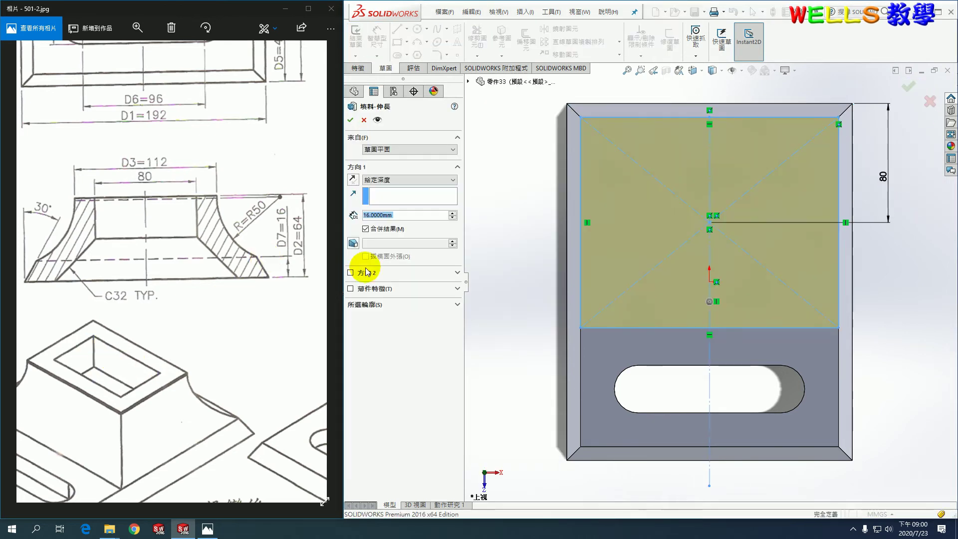
Step: Extrude the centred rectangle 64 mm into a raised block, then view it isometrically
{"action": "type", "text": "64"}
{"action": "key", "text": "Return"}
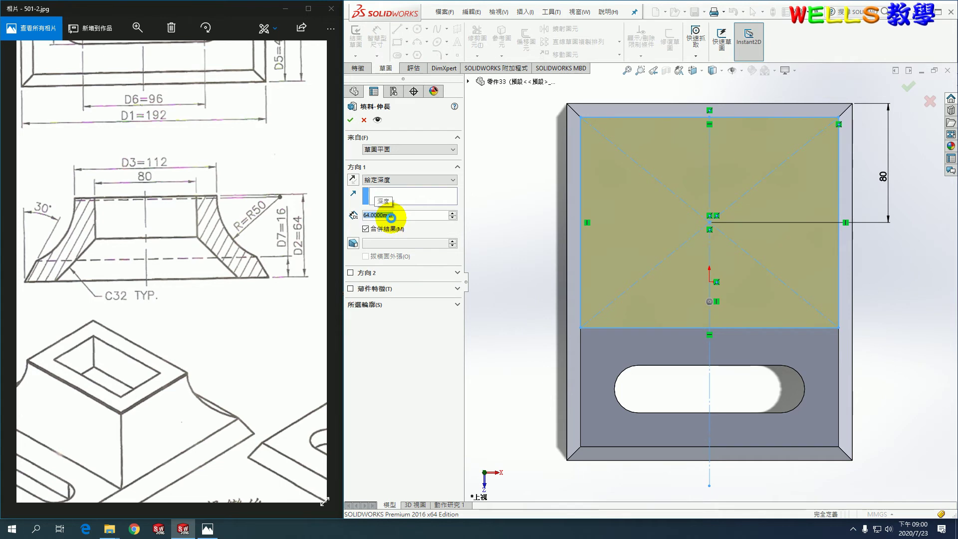
{"action": "key", "text": "Return"}
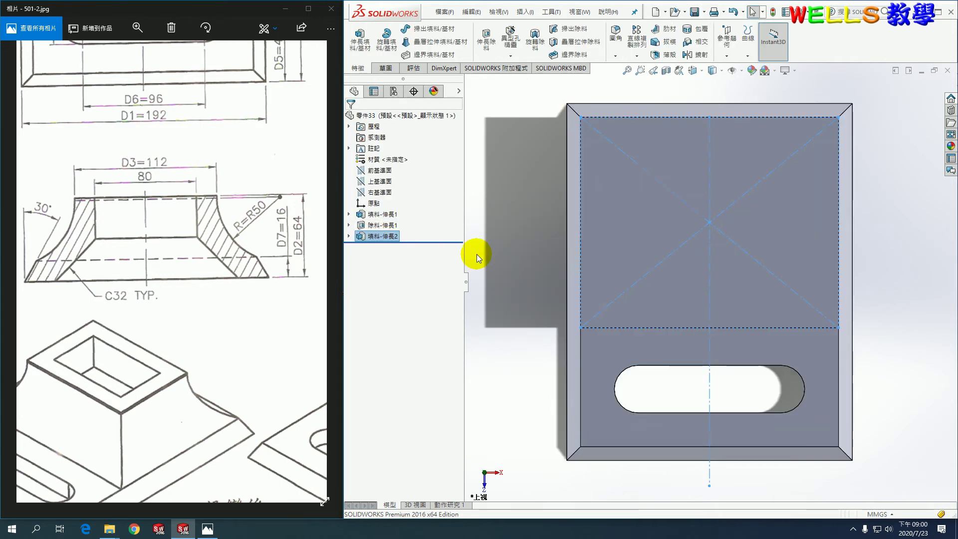
{"action": "key", "text": "ctrl+7"}
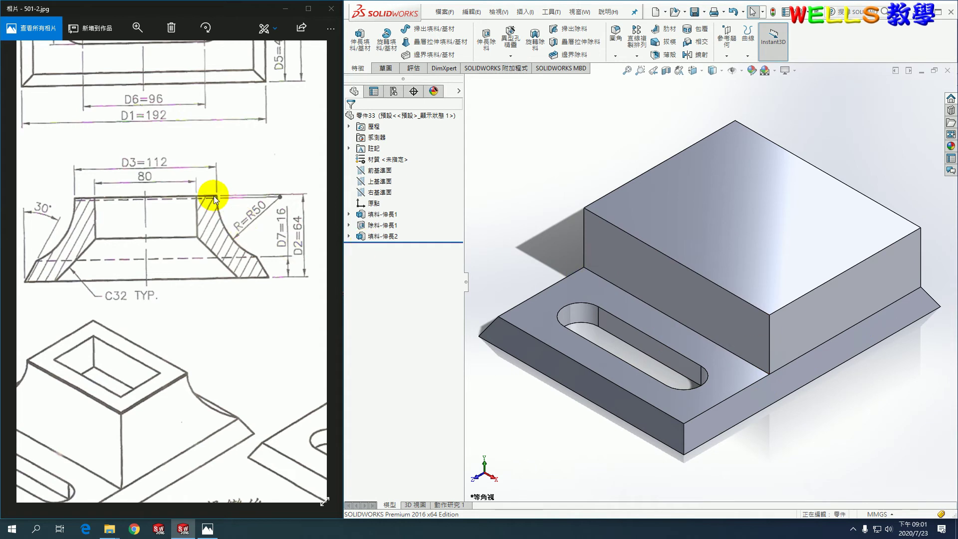
{"action": "left_click", "coordinate": [379, 68]}
Step: Create sketch 草圖4 holding the block's top-face outline via Convert Entities
{"action": "left_click", "coordinate": [359, 44]}
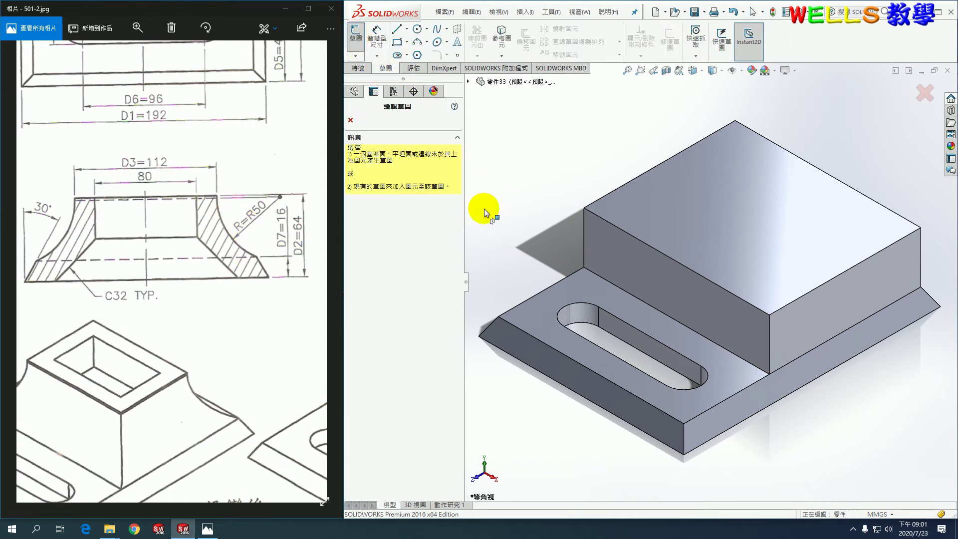
{"action": "left_click", "coordinate": [674, 336]}
{"action": "left_click", "coordinate": [498, 40]}
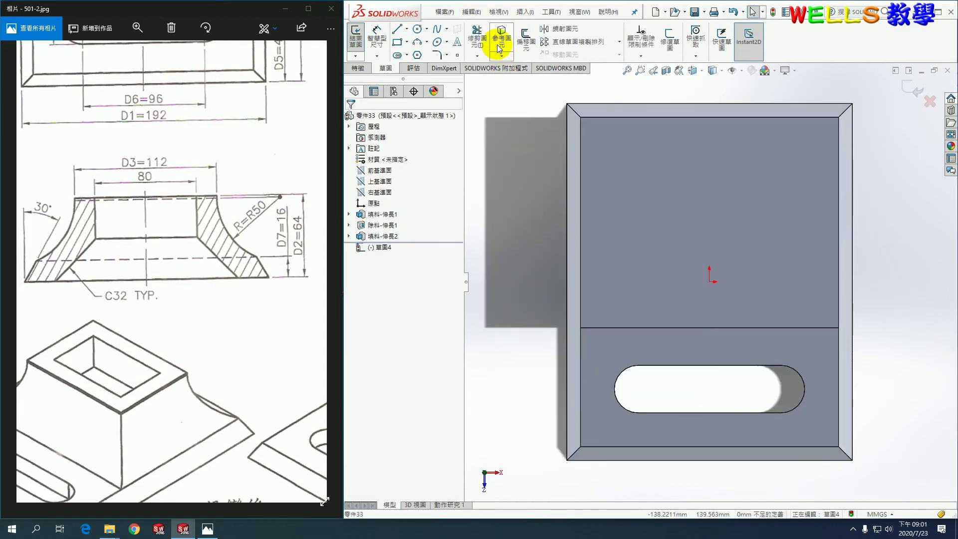
{"action": "left_click", "coordinate": [663, 198]}
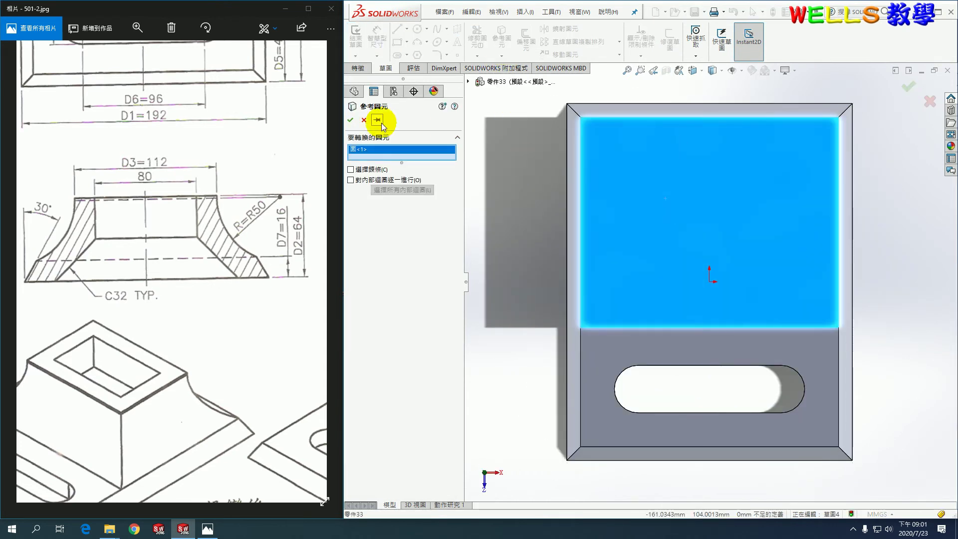
{"action": "left_click", "coordinate": [350, 121]}
{"action": "left_click", "coordinate": [909, 90]}
{"action": "key", "text": "ctrl+7"}
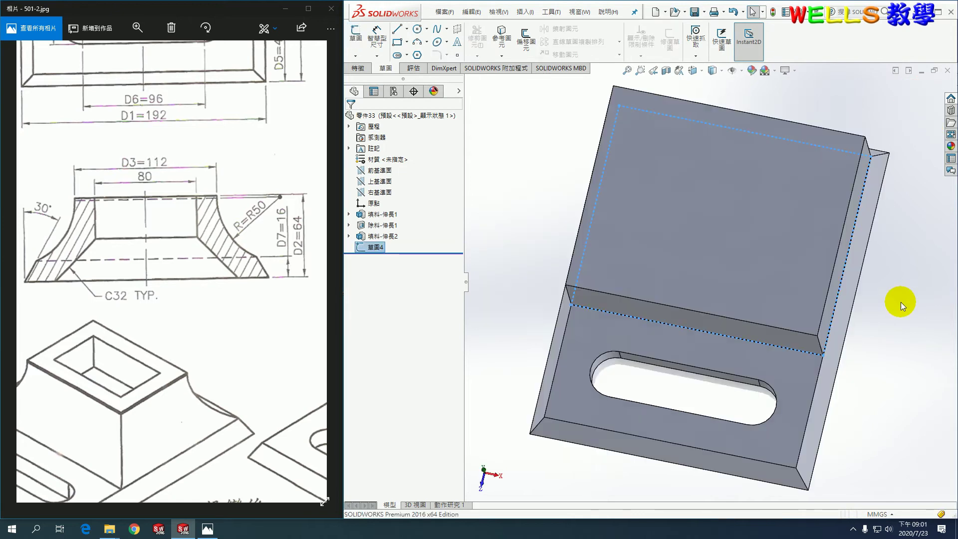
{"action": "left_click", "coordinate": [539, 149]}
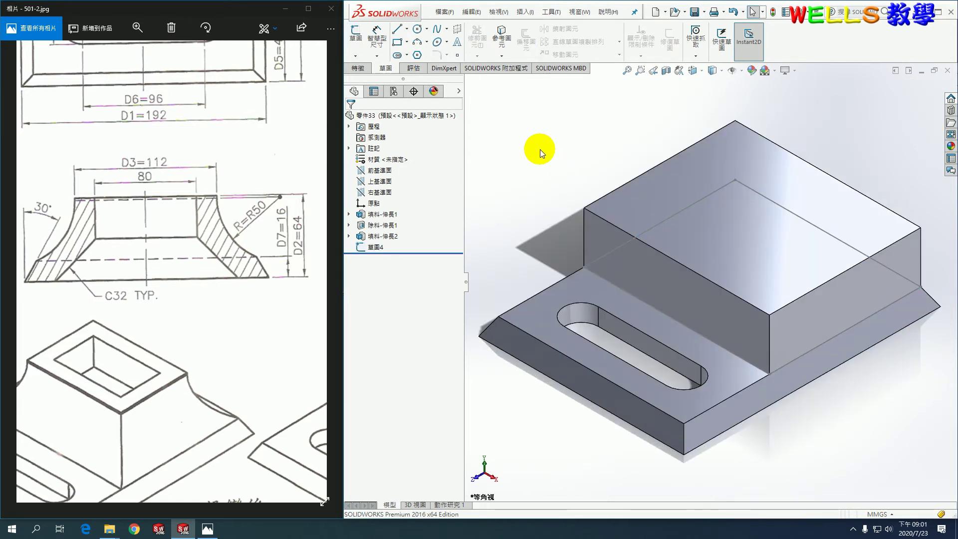
Step: Start a front-face sketch with a vertical centreline rising from the origin past the block
{"action": "left_click", "coordinate": [356, 36]}
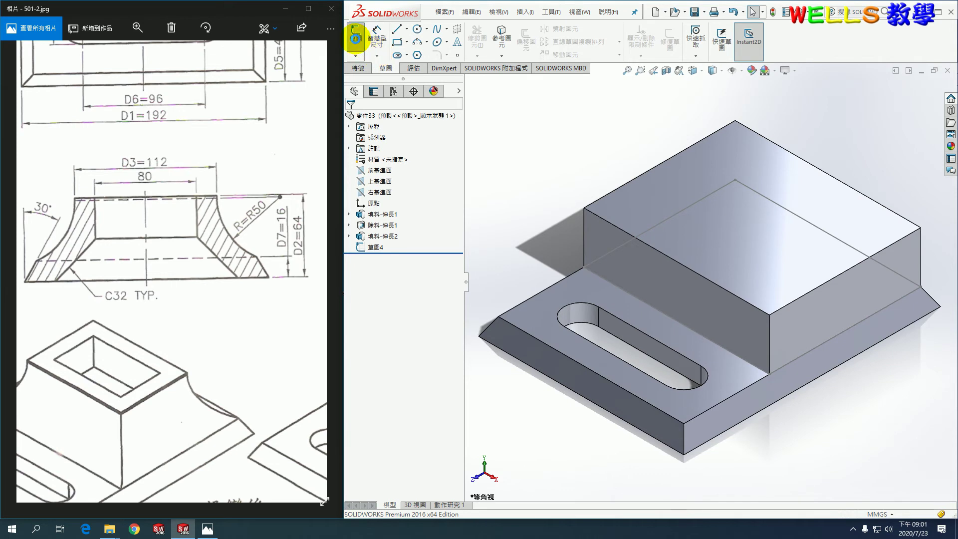
{"action": "left_click", "coordinate": [732, 315]}
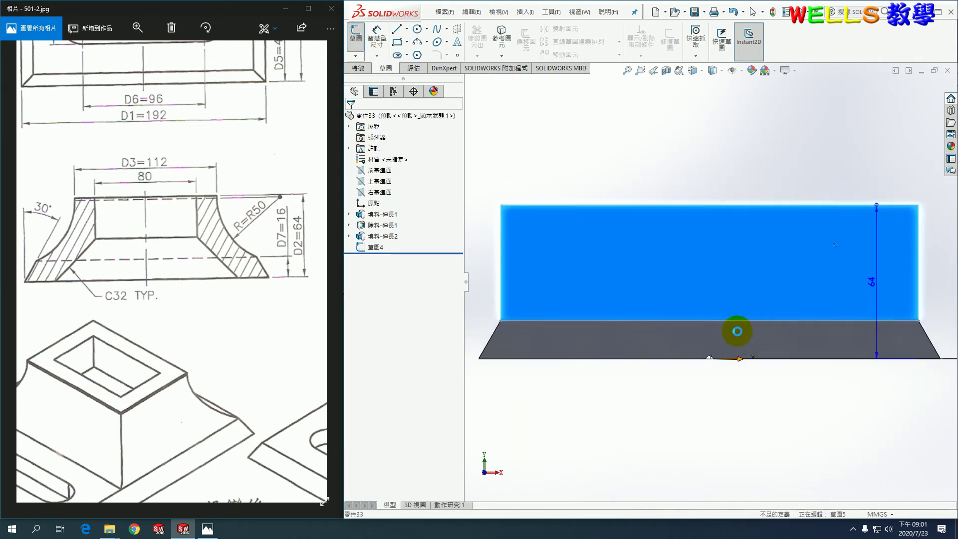
{"action": "left_click", "coordinate": [397, 33]}
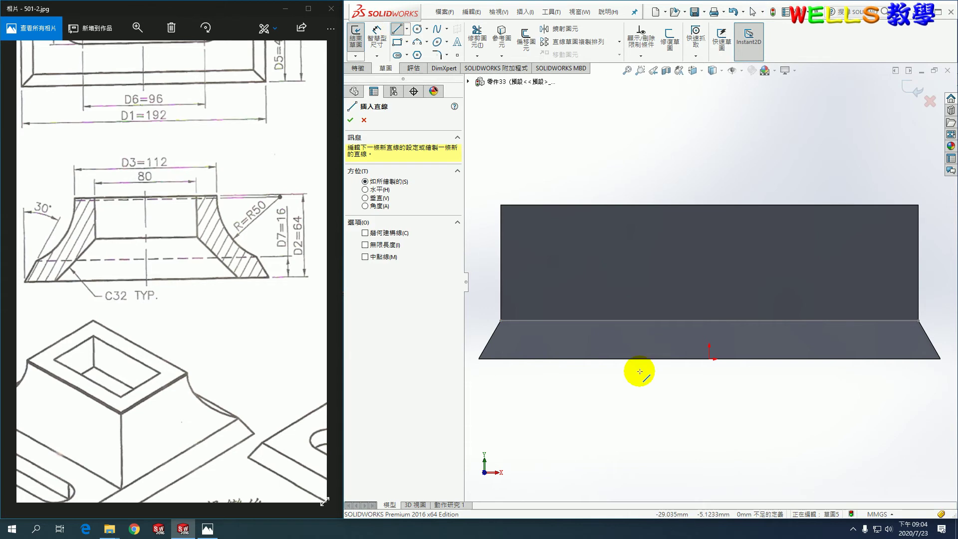
{"action": "left_click", "coordinate": [709, 358]}
{"action": "left_click", "coordinate": [707, 130]}
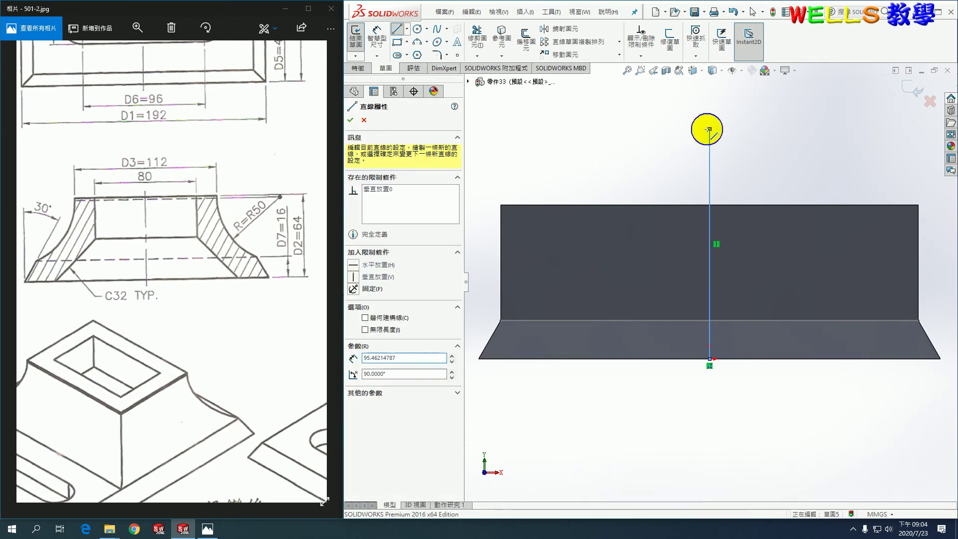
{"action": "right_click", "coordinate": [708, 130]}
{"action": "left_click", "coordinate": [721, 132]}
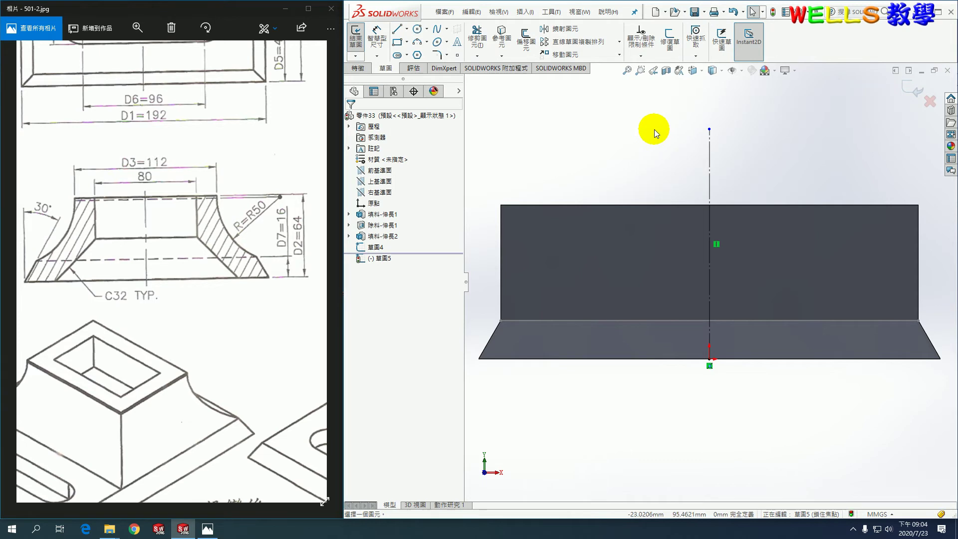
{"action": "left_click", "coordinate": [397, 31]}
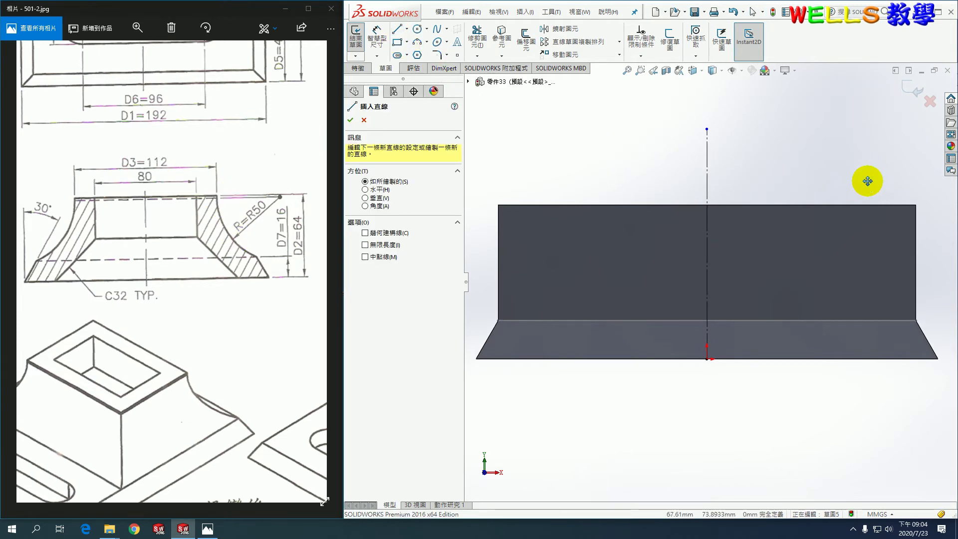
Step: Draw a closed right-side profile: short vertical line, tangent arc, vertical and horizontal lines
{"action": "middle_click_drag", "start_coordinate": [863, 181], "coordinate": [769, 189], "text": "ctrl"}
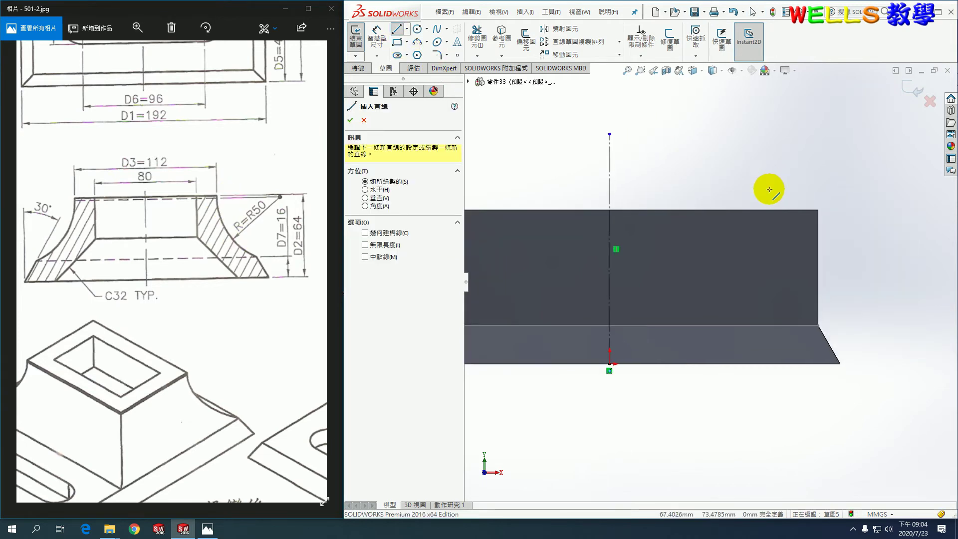
{"action": "left_click", "coordinate": [736, 209]}
{"action": "left_click", "coordinate": [737, 232]}
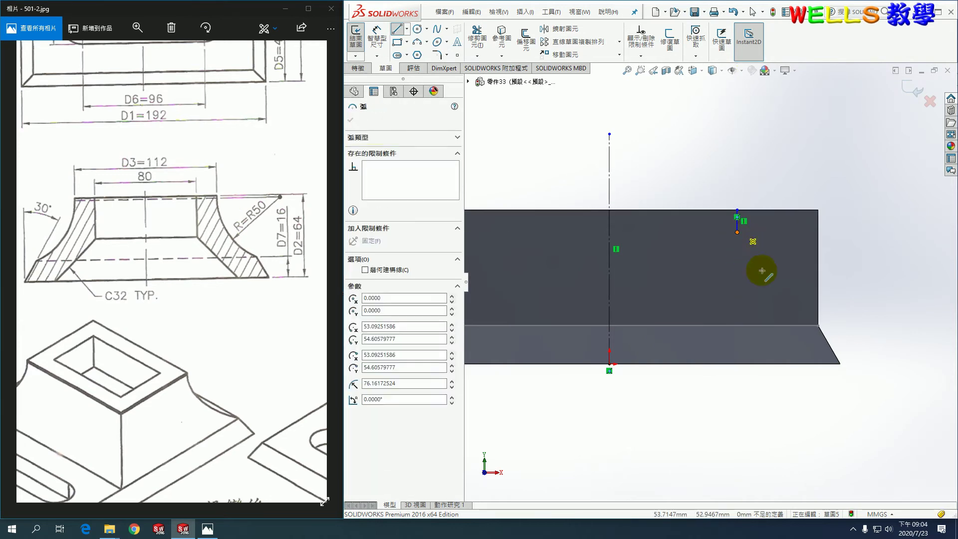
{"action": "scroll", "coordinate": [808, 316], "scroll_direction": "down", "scroll_amount": 5}
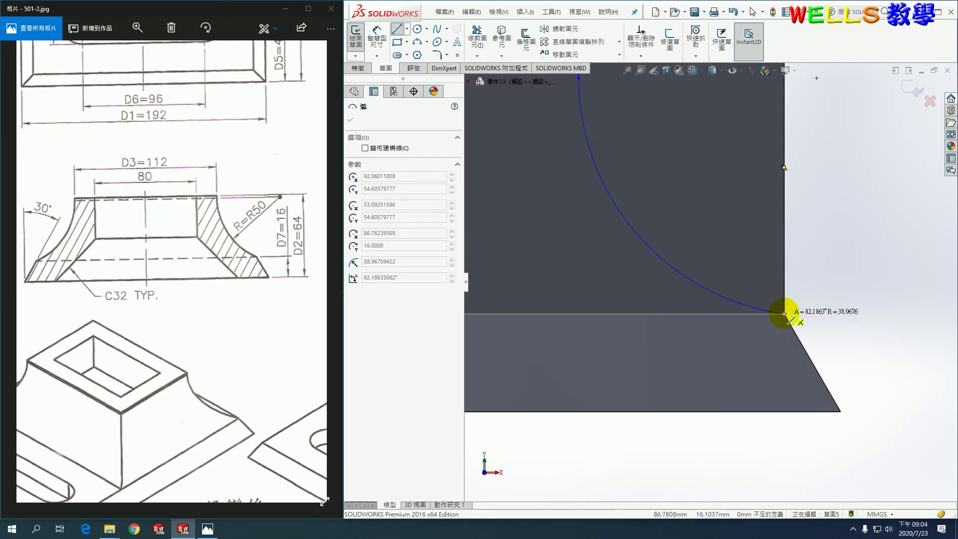
{"action": "left_click", "coordinate": [784, 313]}
{"action": "scroll", "coordinate": [786, 114], "scroll_direction": "up", "scroll_amount": 2}
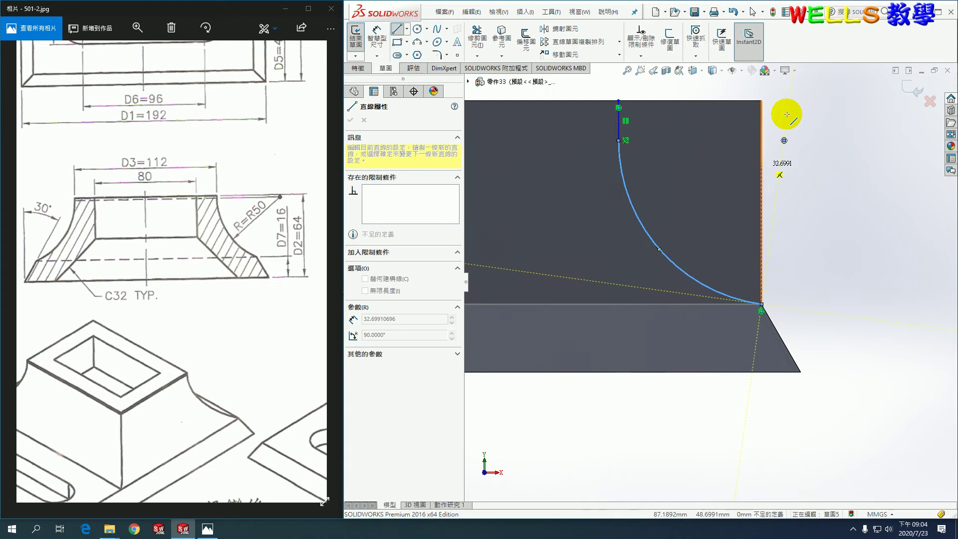
{"action": "scroll", "coordinate": [787, 114], "scroll_direction": "down", "scroll_amount": 2}
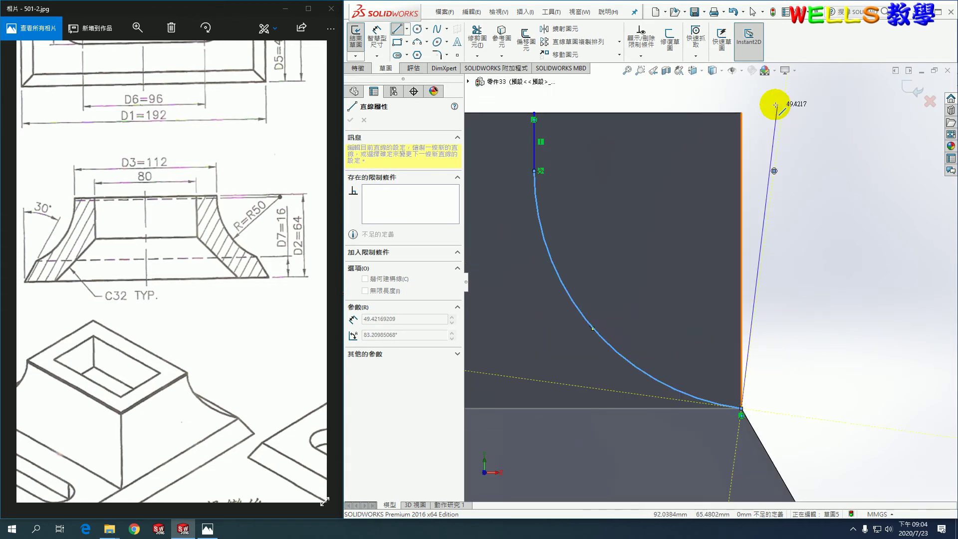
{"action": "left_click", "coordinate": [741, 113]}
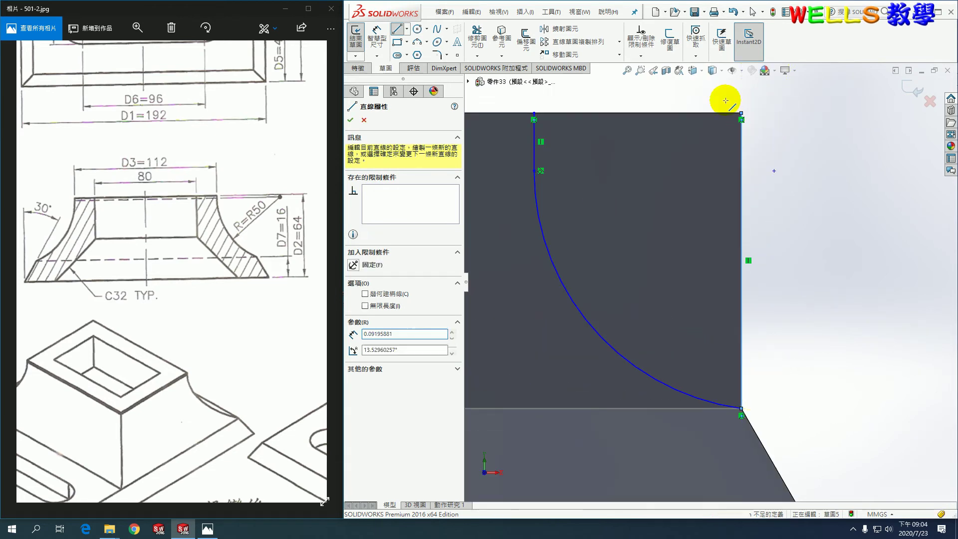
{"action": "left_click", "coordinate": [534, 112]}
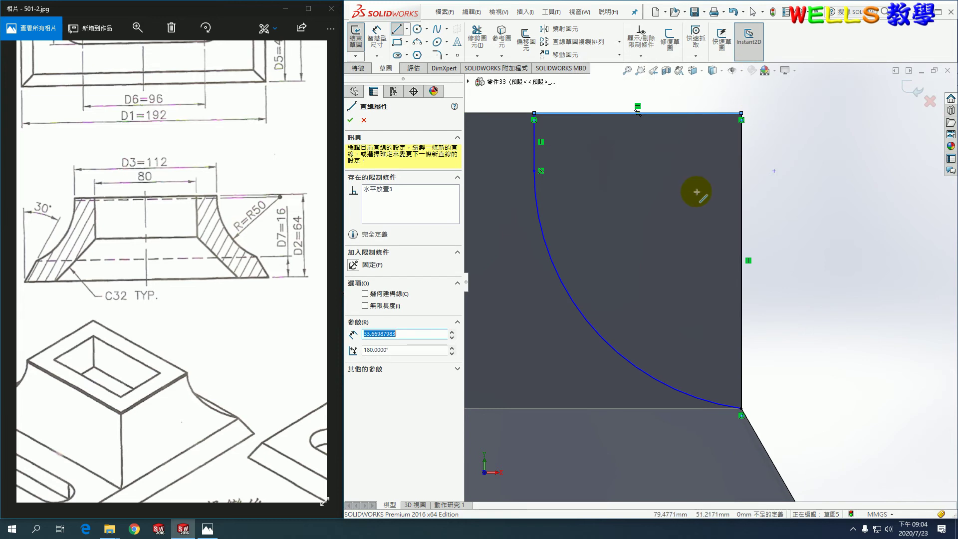
{"action": "key", "text": "Escape"}
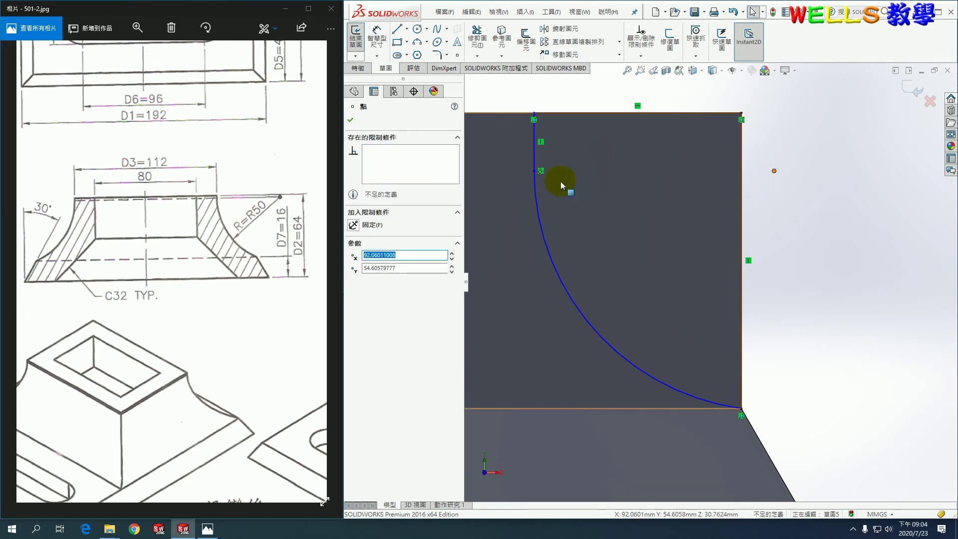
Step: Make the arc's top endpoint and the other point horizontally level
{"action": "left_click", "coordinate": [534, 170], "text": "ctrl"}
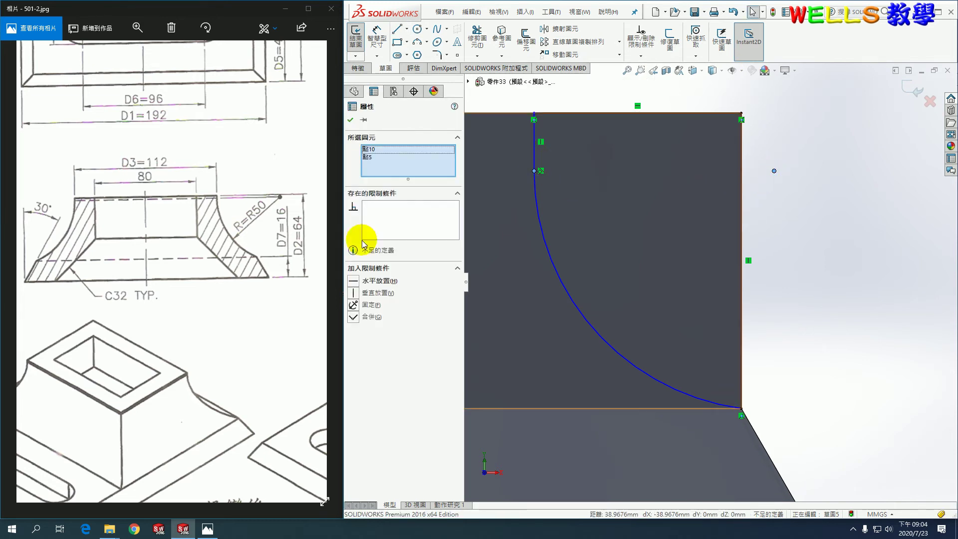
{"action": "left_click", "coordinate": [353, 281]}
{"action": "scroll", "coordinate": [568, 238], "scroll_direction": "up", "scroll_amount": 3}
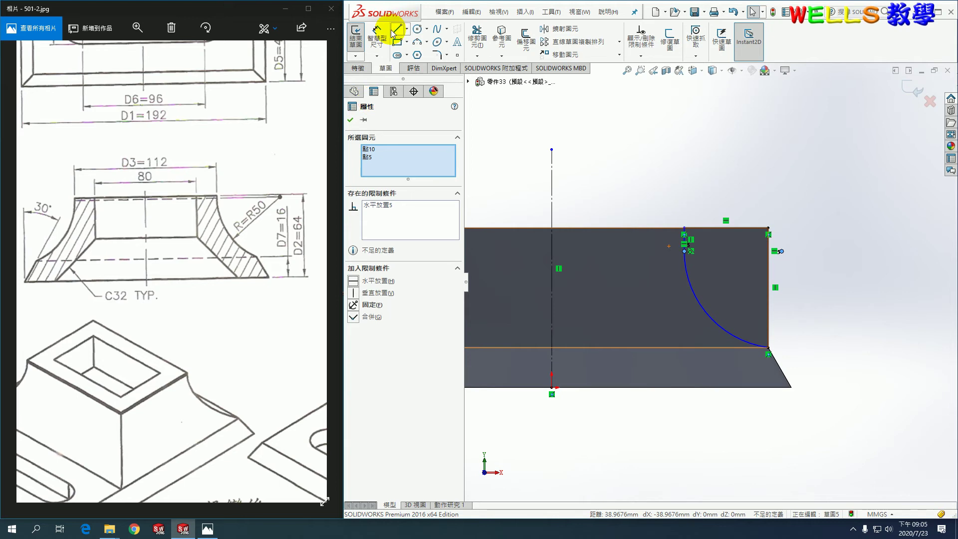
Step: Dimension the arc's top endpoint 112 from the centreline in Sketch5
{"action": "left_click", "coordinate": [377, 37]}
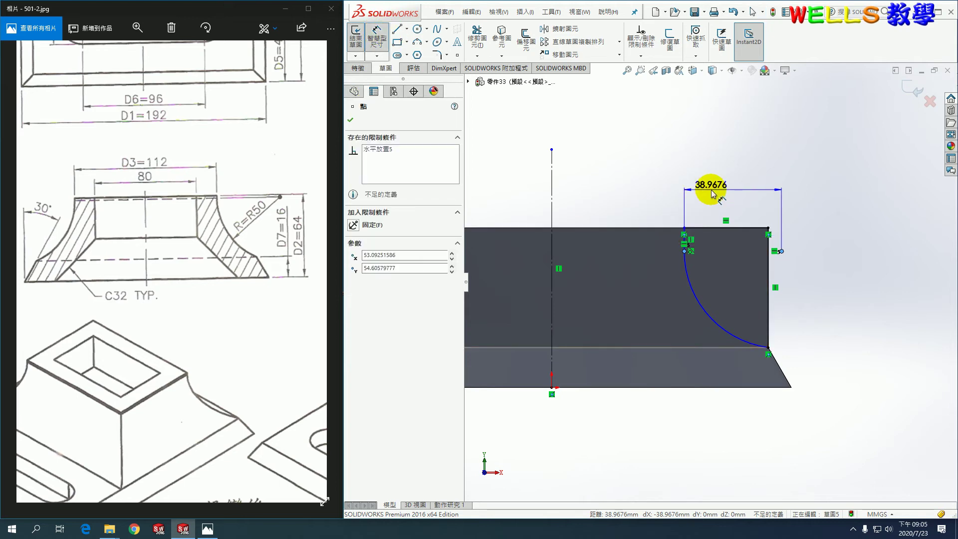
{"action": "key", "text": "Escape"}
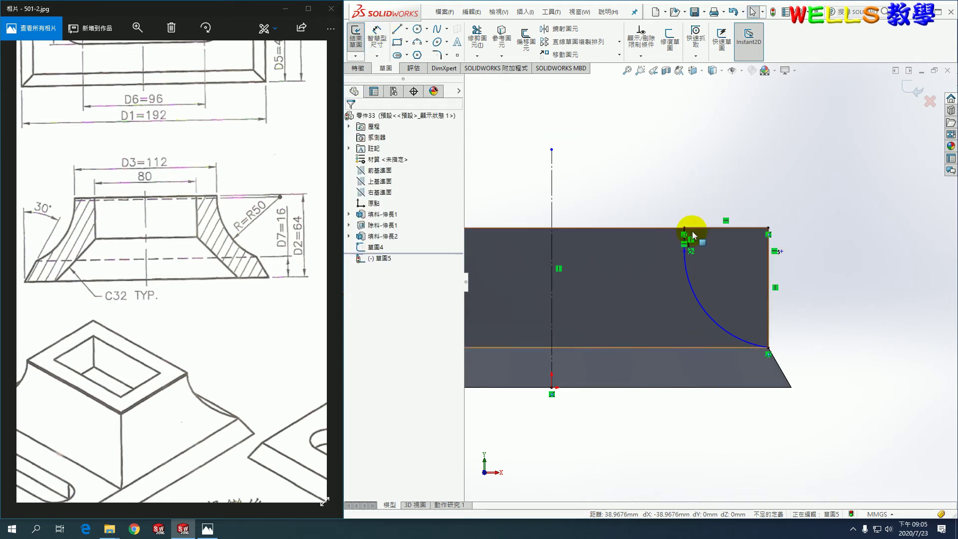
{"action": "left_click", "coordinate": [377, 38]}
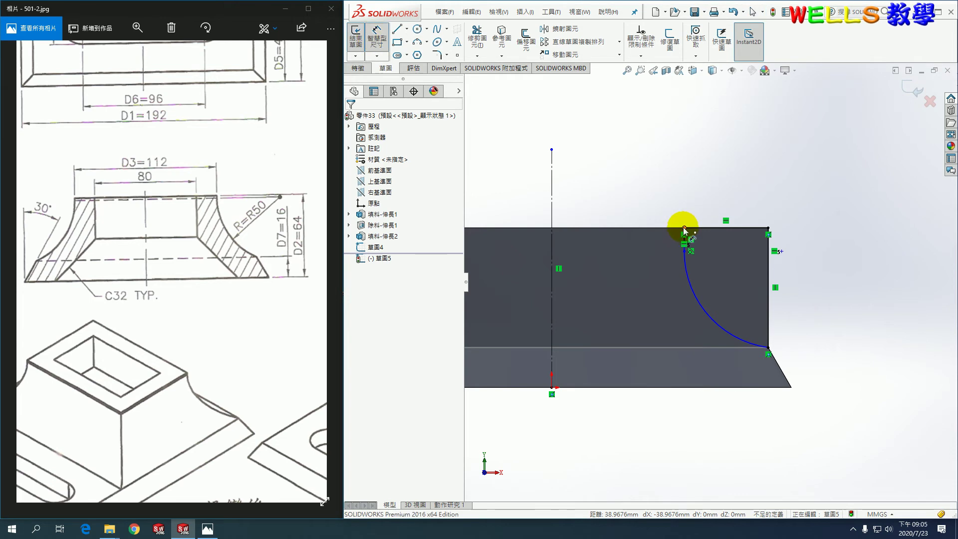
{"action": "left_click", "coordinate": [683, 229]}
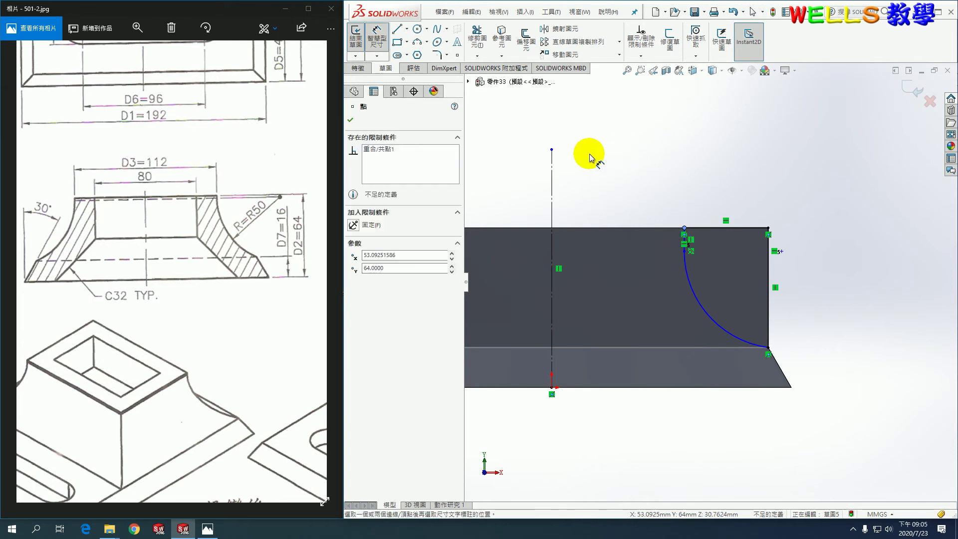
{"action": "left_click", "coordinate": [552, 190]}
{"action": "left_click", "coordinate": [542, 193]}
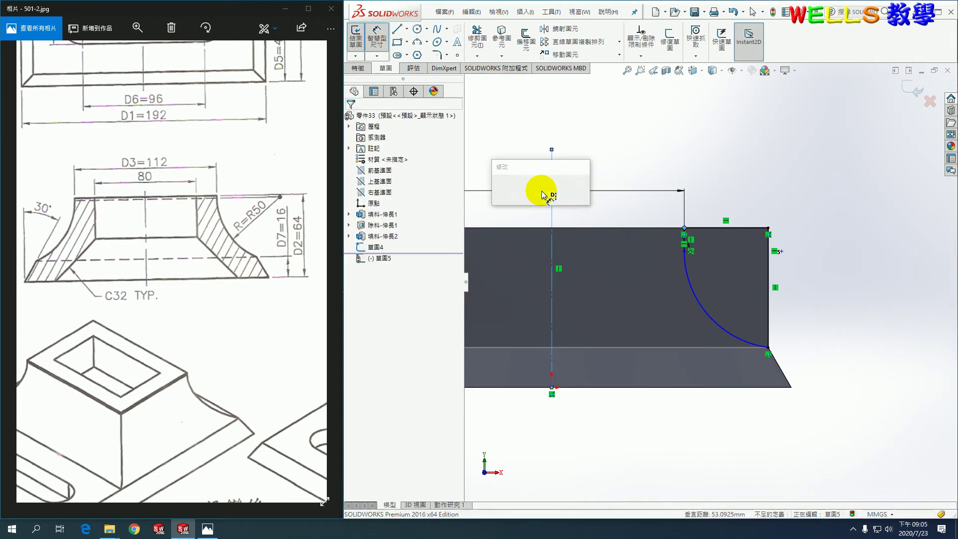
{"action": "type", "text": "112"}
{"action": "key", "text": "Return"}
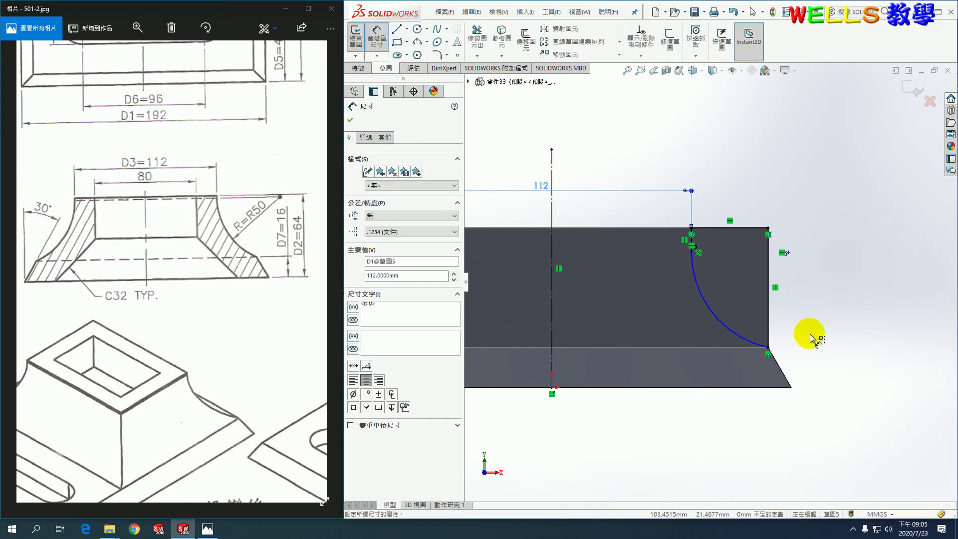
Step: Give the arc an R50 radius dimension and close Sketch5
{"action": "left_click", "coordinate": [714, 321]}
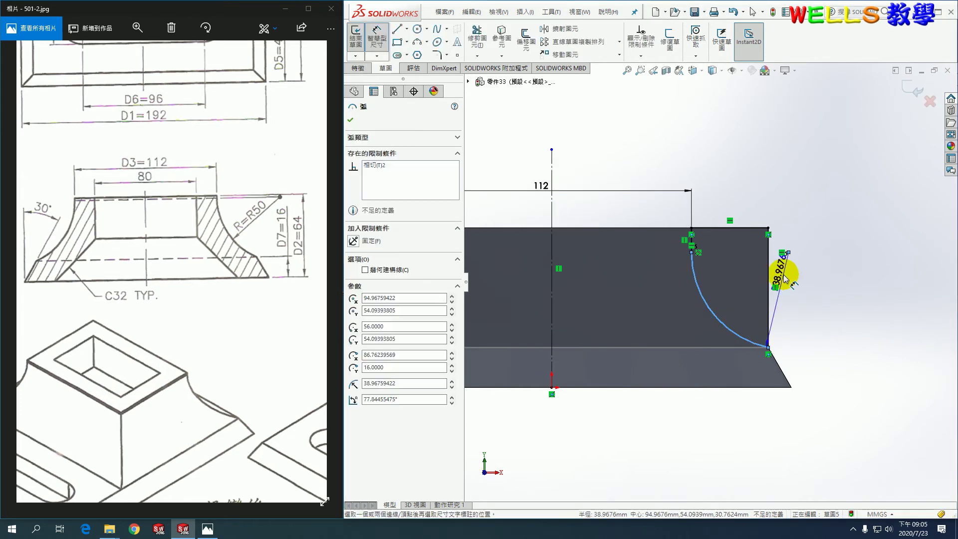
{"action": "left_click", "coordinate": [752, 274]}
{"action": "type", "text": "50"}
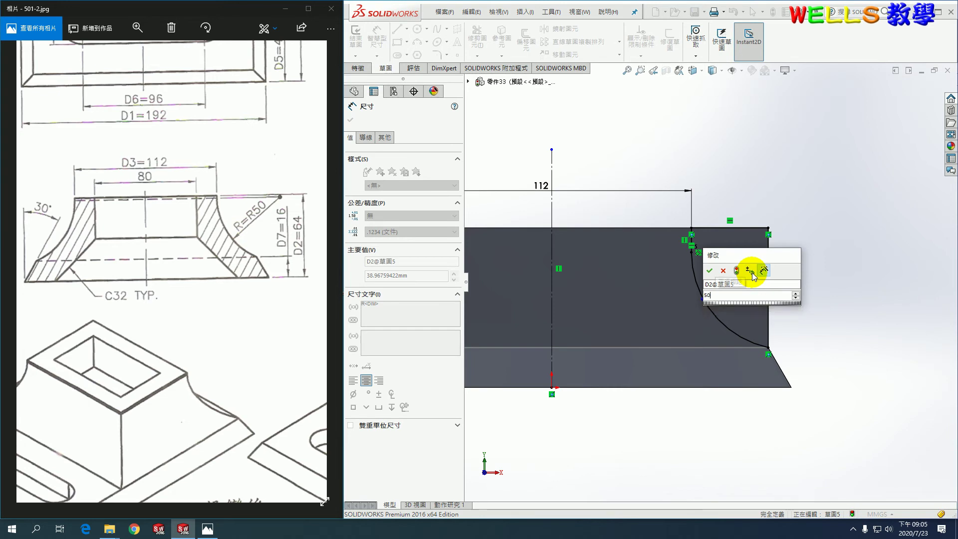
{"action": "key", "text": "Return"}
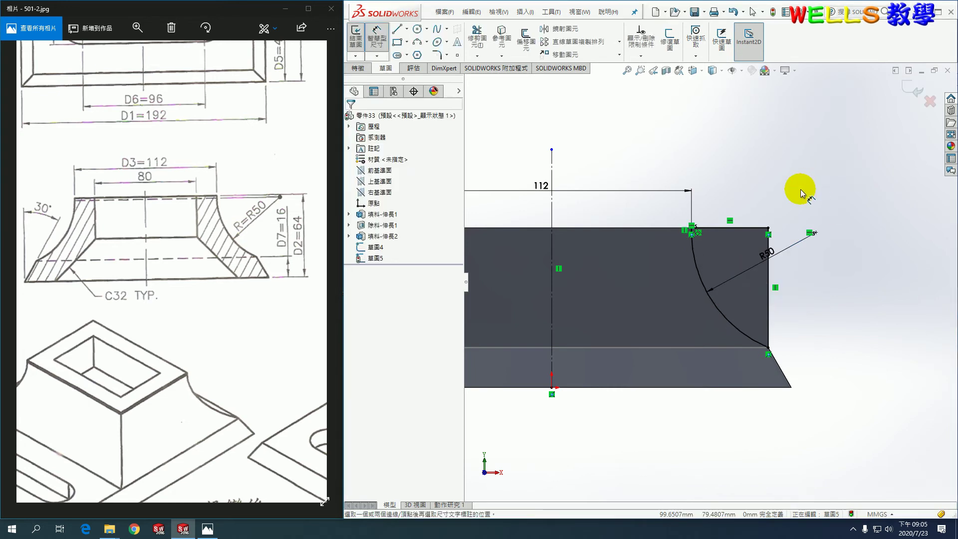
{"action": "left_click", "coordinate": [905, 92]}
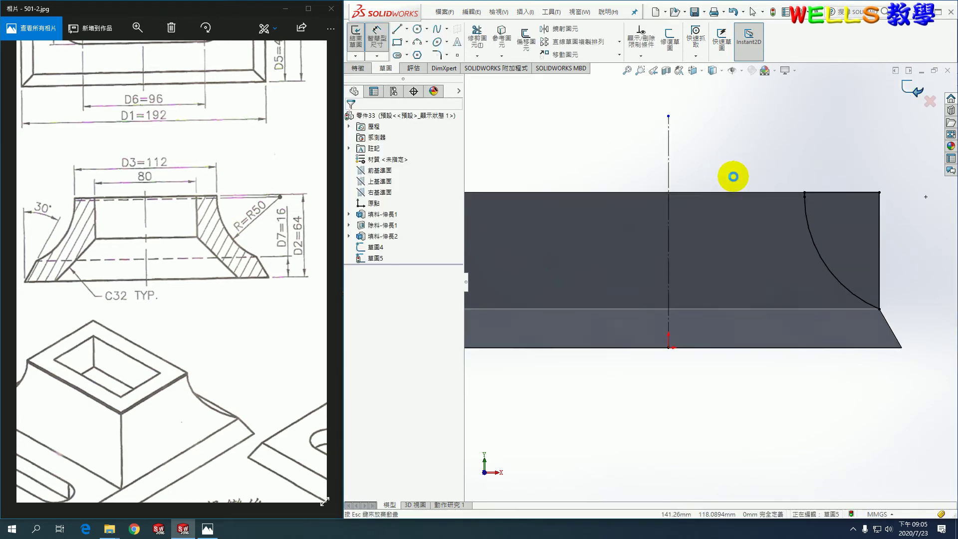
Step: Set up a swept cut with the Sketch5 arc as profile and Sketch4 as path
{"action": "middle_click_drag", "start_coordinate": [808, 200], "coordinate": [760, 239]}
{"action": "key", "text": "Escape"}
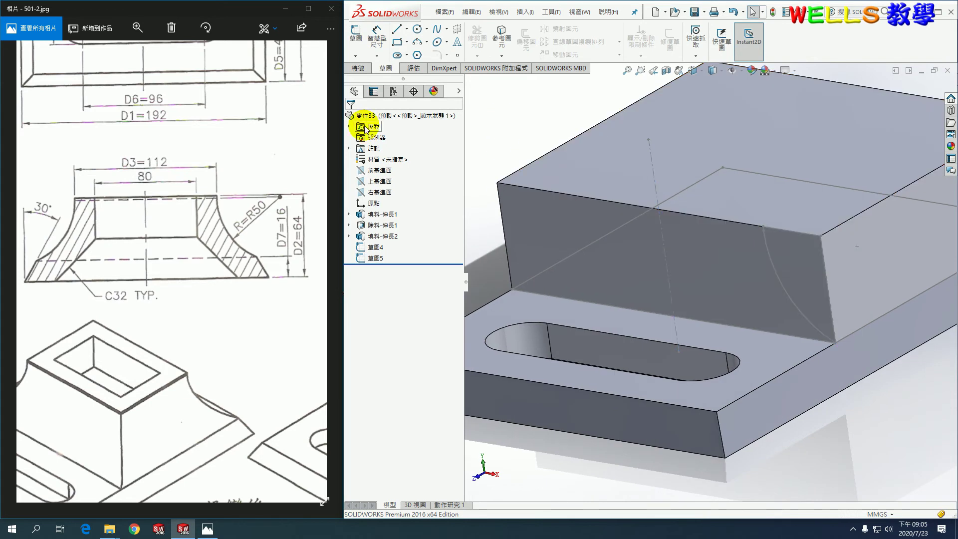
{"action": "left_click", "coordinate": [363, 70]}
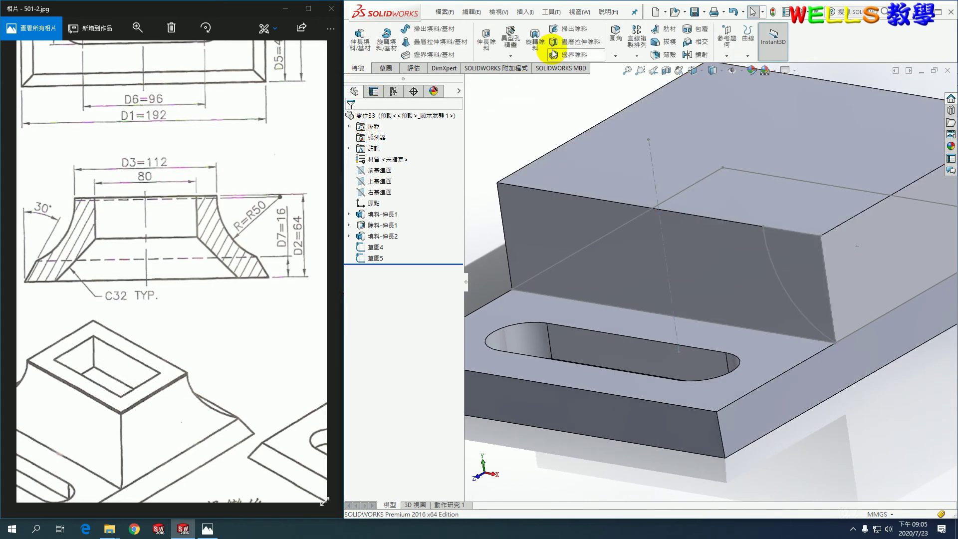
{"action": "left_click", "coordinate": [576, 29]}
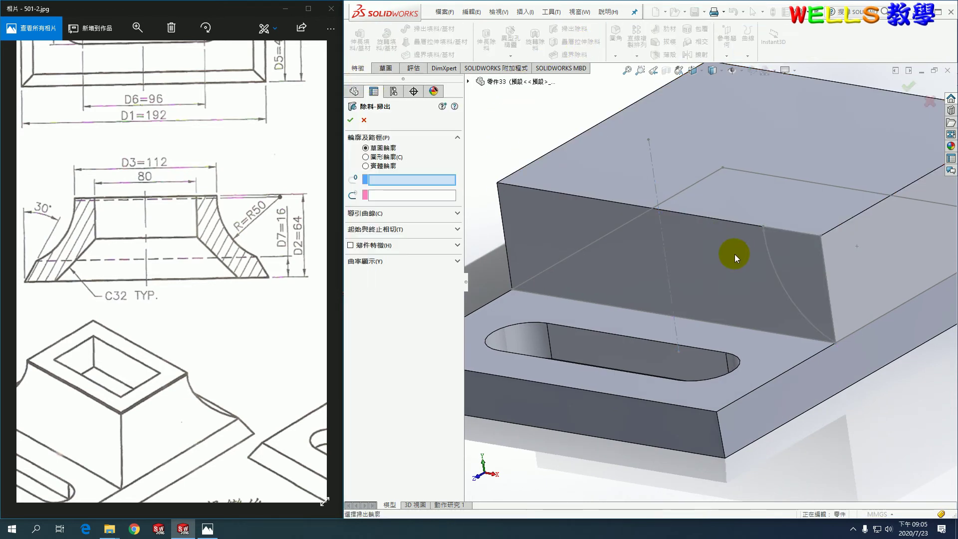
{"action": "left_click", "coordinate": [776, 277]}
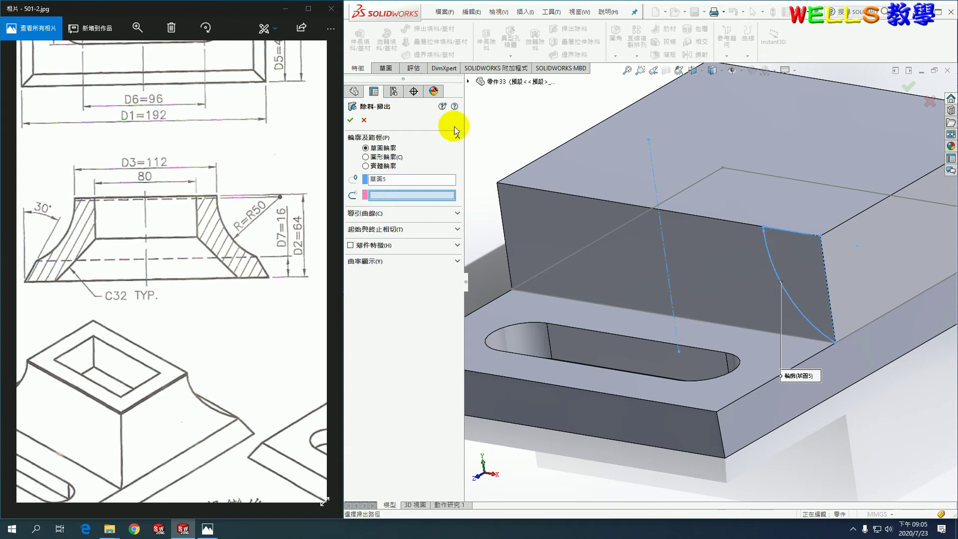
{"action": "left_click", "coordinate": [468, 81]}
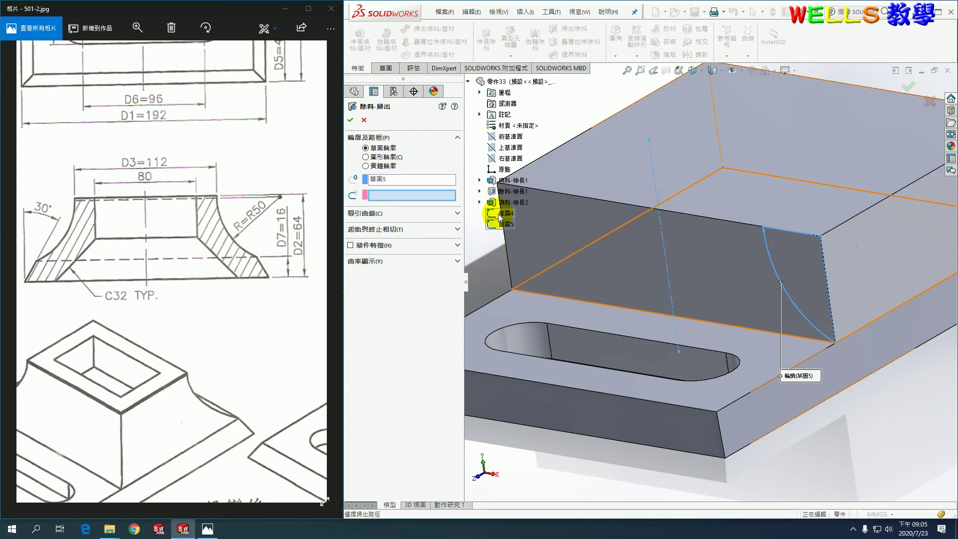
{"action": "left_click", "coordinate": [503, 213]}
Step: Check the preview from the front, accept 除料-掃出1, and return to a fitted isometric view
{"action": "key", "text": "ctrl+1"}
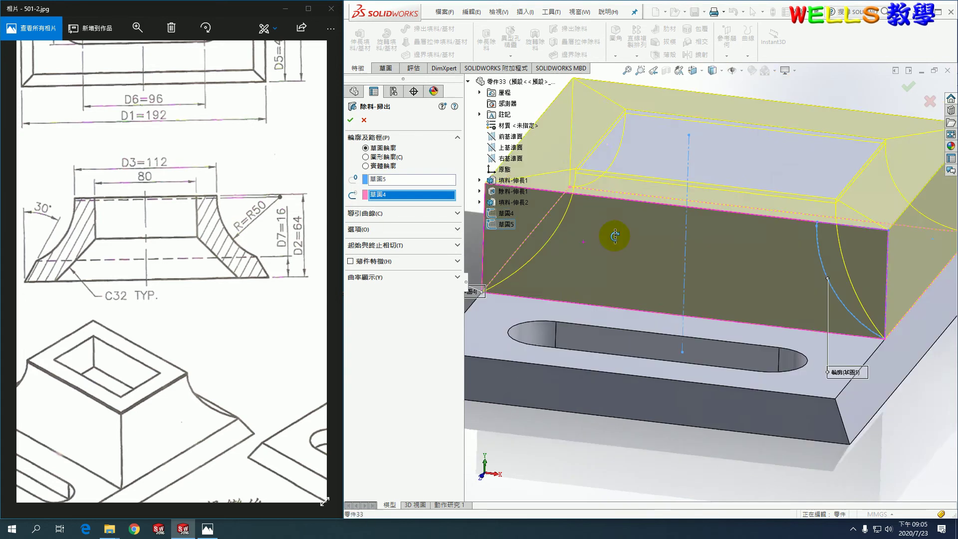
{"action": "left_click", "coordinate": [352, 123]}
{"action": "key", "text": "ctrl+7"}
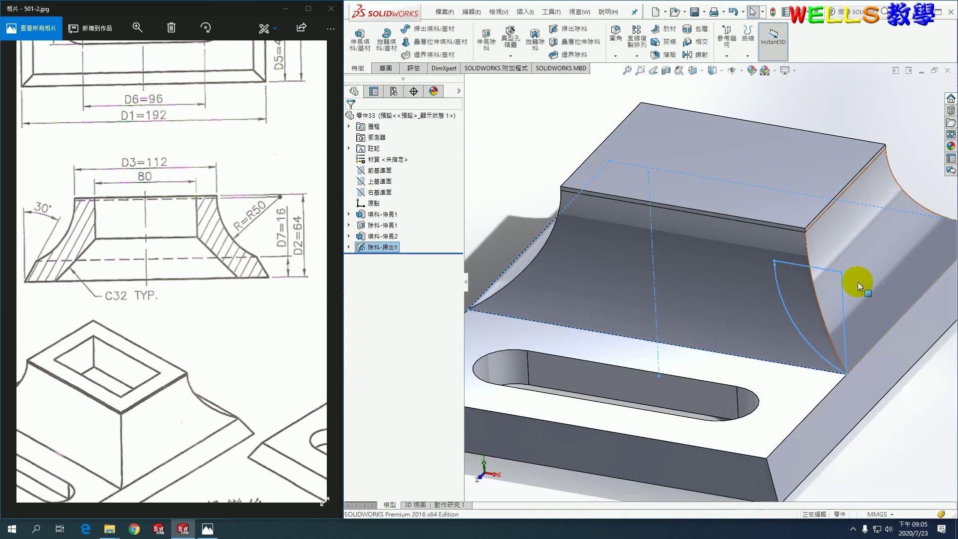
{"action": "key", "text": "Escape"}
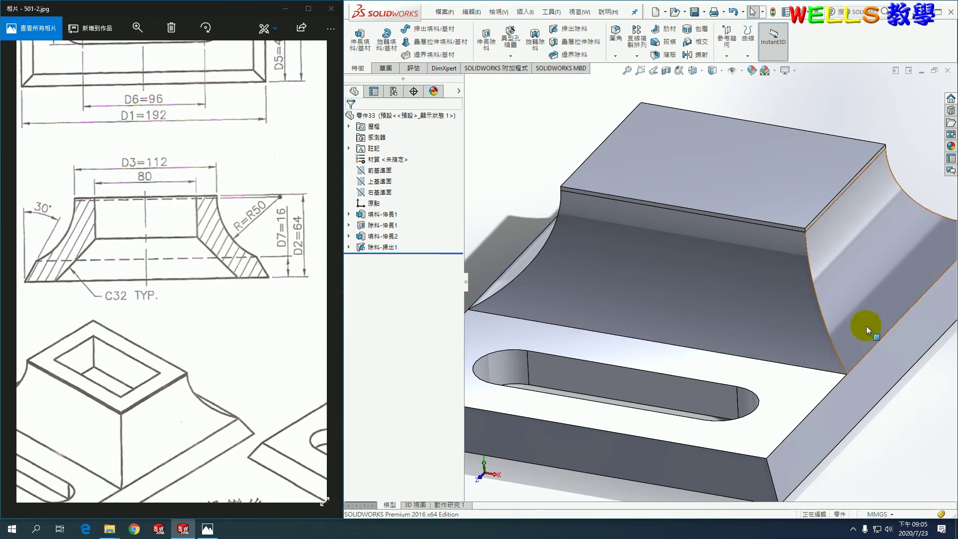
{"action": "key", "text": "f"}
{"action": "middle_click_drag", "start_coordinate": [844, 369], "coordinate": [861, 310]}
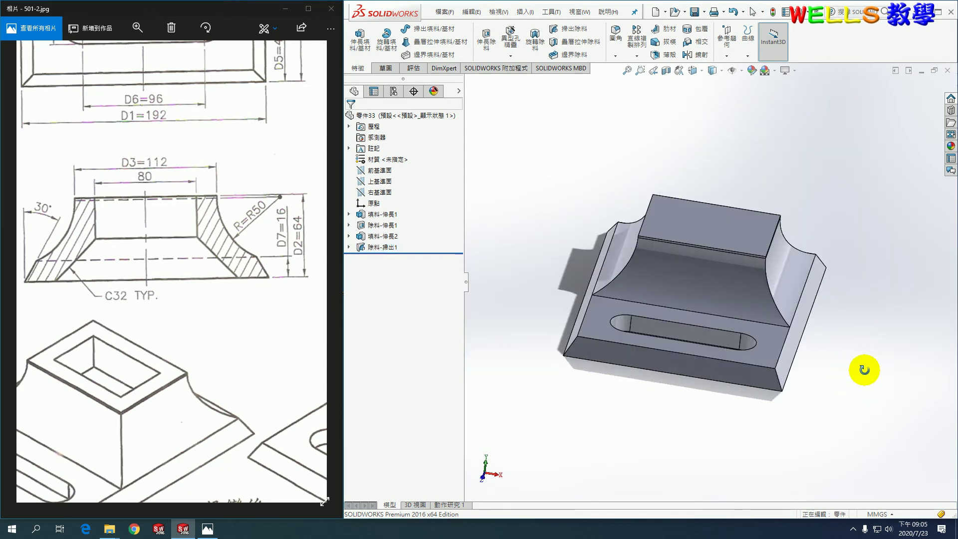
Step: Start an extruded-cut sketch on the block's top face with a vertical construction centreline
{"action": "left_click", "coordinate": [486, 39]}
{"action": "left_click", "coordinate": [696, 228]}
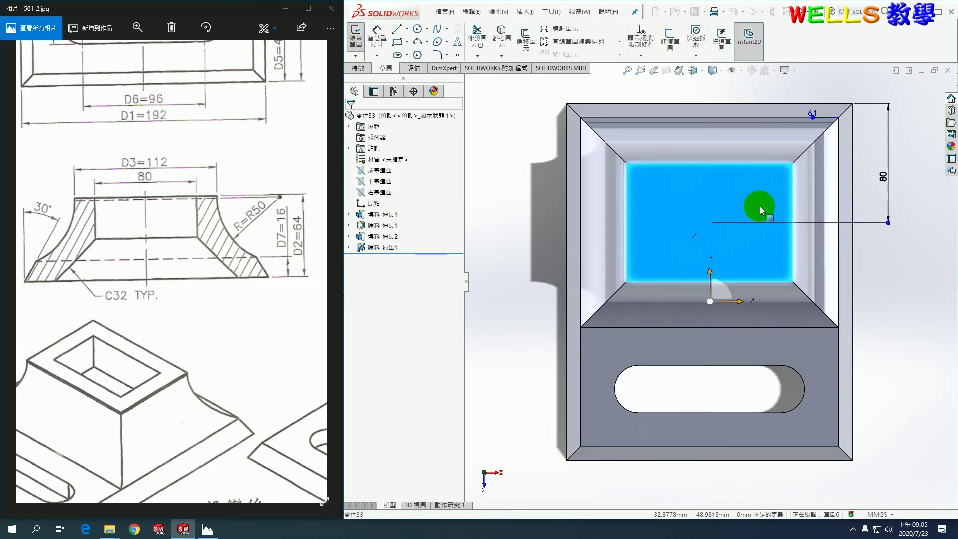
{"action": "left_click", "coordinate": [397, 32]}
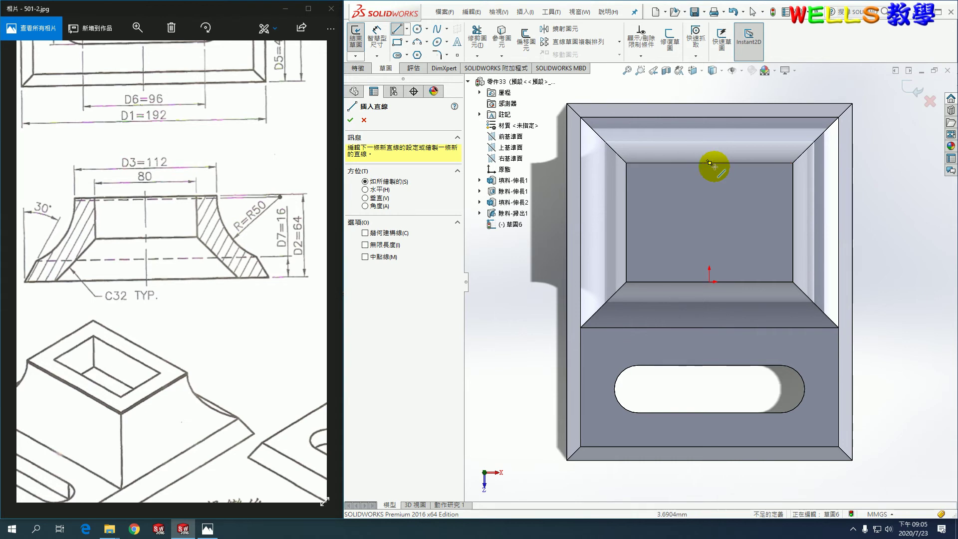
{"action": "left_click_drag", "start_coordinate": [709, 163], "coordinate": [709, 282]}
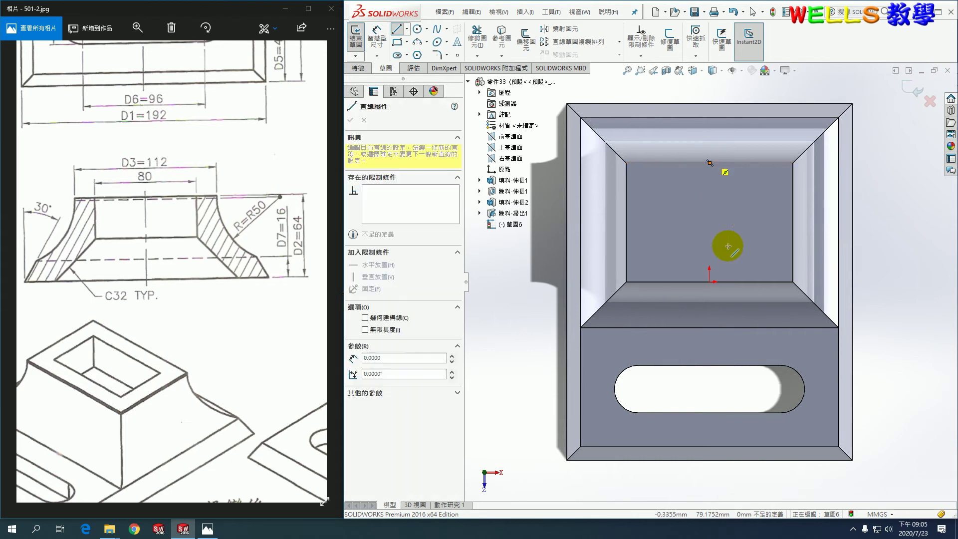
{"action": "right_click", "coordinate": [710, 282]}
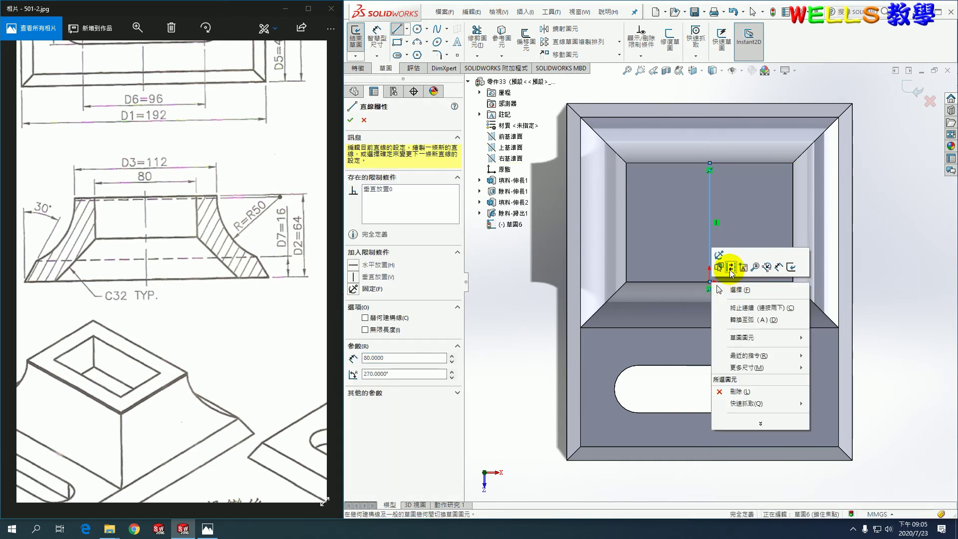
{"action": "left_click", "coordinate": [723, 269]}
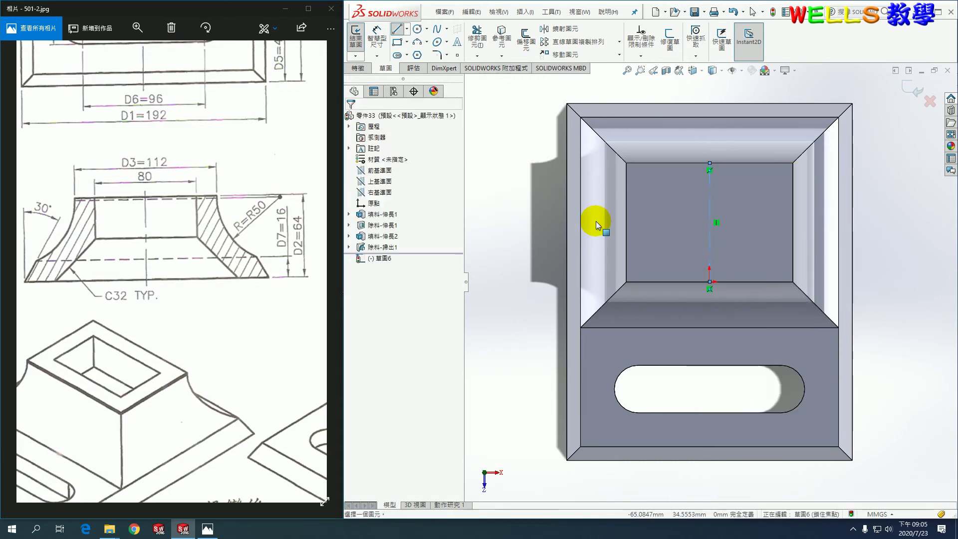
Step: Draw a centre rectangle anchored on the centreline's midpoint
{"action": "left_click", "coordinate": [397, 42]}
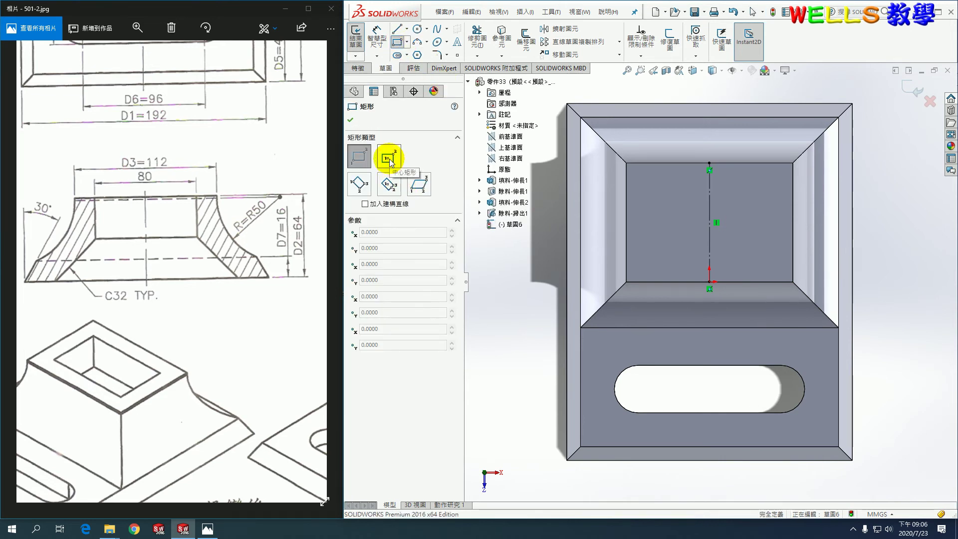
{"action": "left_click", "coordinate": [389, 159]}
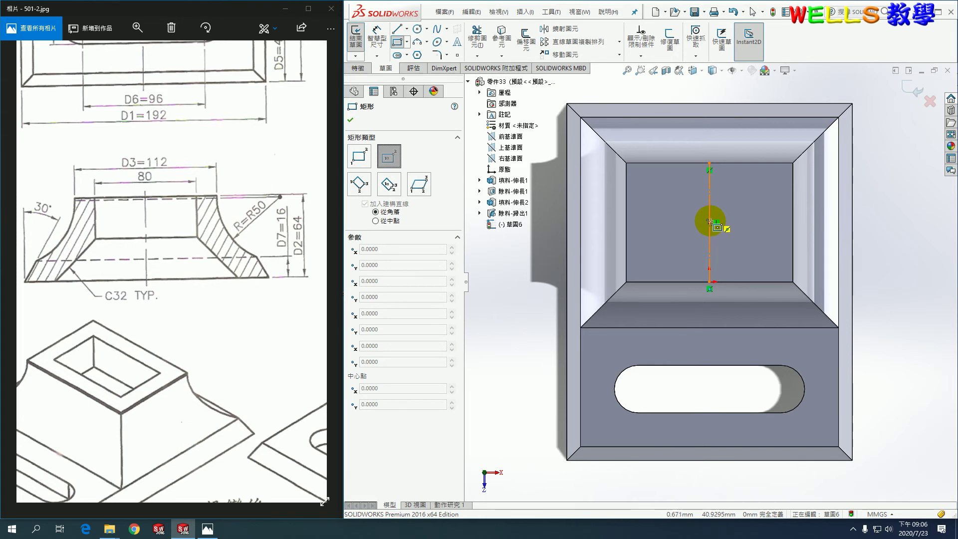
{"action": "left_click", "coordinate": [709, 222]}
{"action": "left_click", "coordinate": [777, 186]}
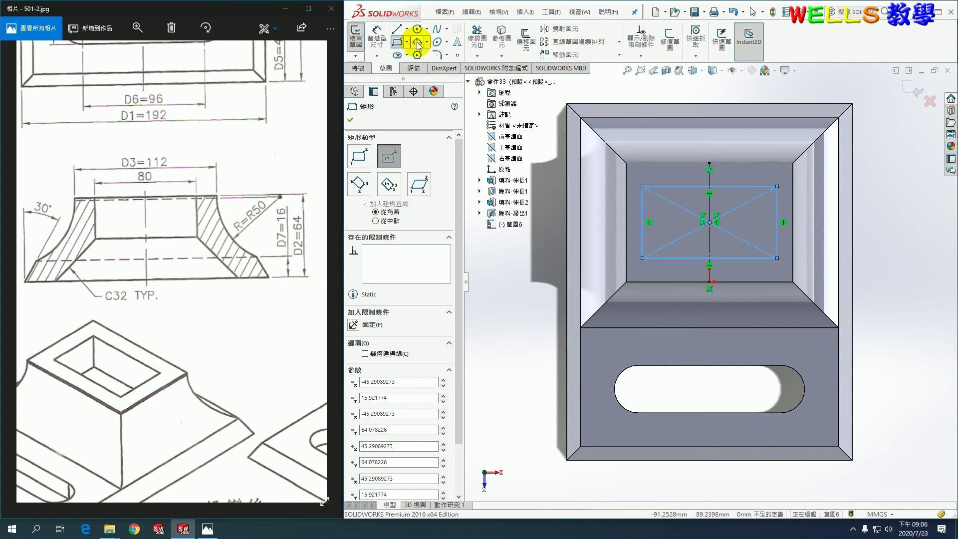
Step: Dimension the rectangle's height as 48
{"action": "left_click", "coordinate": [376, 37]}
{"action": "left_click", "coordinate": [775, 204]}
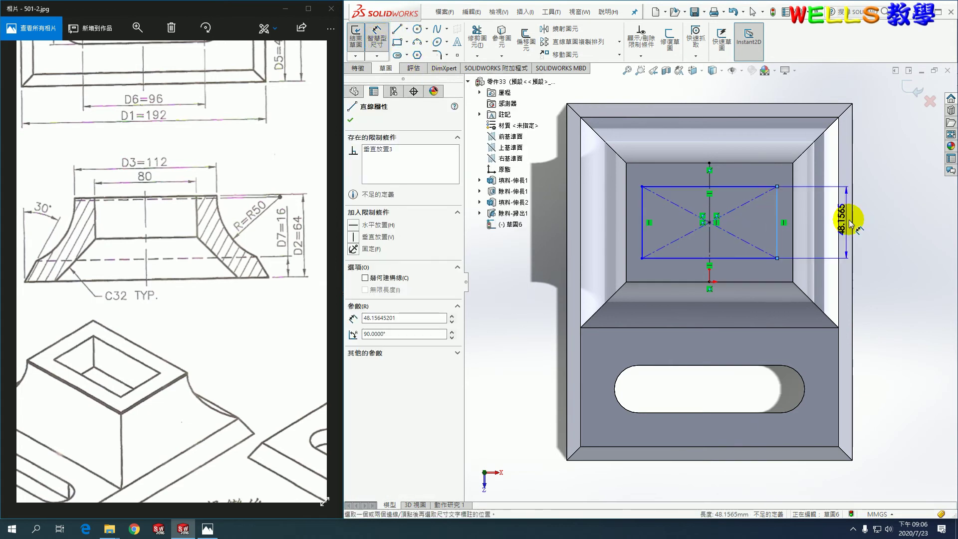
{"action": "left_click", "coordinate": [866, 222]}
{"action": "scroll", "coordinate": [160, 385], "scroll_direction": "up", "scroll_amount": 2}
{"action": "scroll", "coordinate": [133, 456], "scroll_direction": "up", "scroll_amount": 2}
{"action": "scroll", "coordinate": [160, 349], "scroll_direction": "up", "scroll_amount": 2}
{"action": "scroll", "coordinate": [190, 245], "scroll_direction": "up", "scroll_amount": 1}
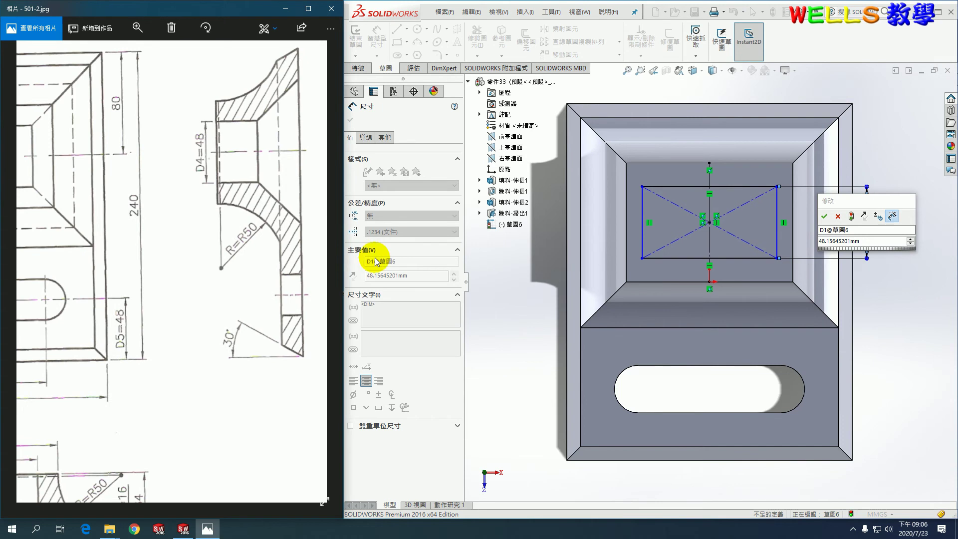
{"action": "left_click", "coordinate": [864, 241]}
{"action": "type", "text": "48"}
{"action": "key", "text": "Return"}
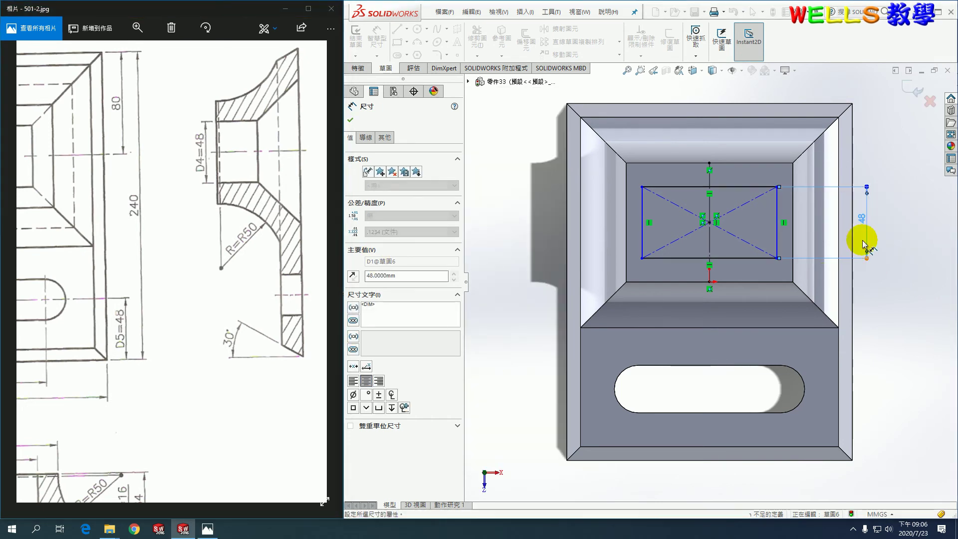
Step: Dimension the rectangle's width as 80 and exit the sketch
{"action": "left_click", "coordinate": [754, 264]}
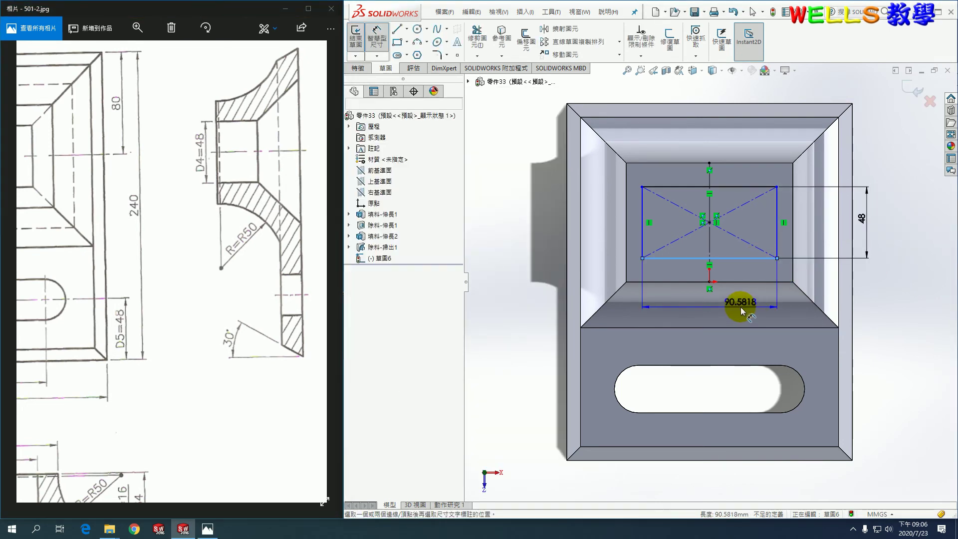
{"action": "left_click", "coordinate": [744, 312]}
{"action": "scroll", "coordinate": [194, 309], "scroll_direction": "down", "scroll_amount": 2}
{"action": "scroll", "coordinate": [179, 319], "scroll_direction": "down", "scroll_amount": 3}
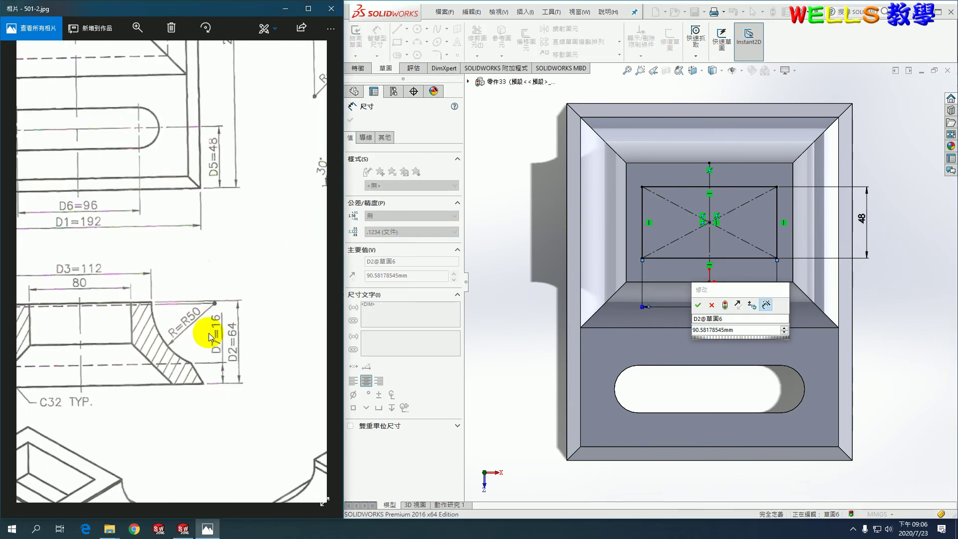
{"action": "left_click", "coordinate": [721, 331]}
{"action": "type", "text": "80"}
{"action": "key", "text": "Return"}
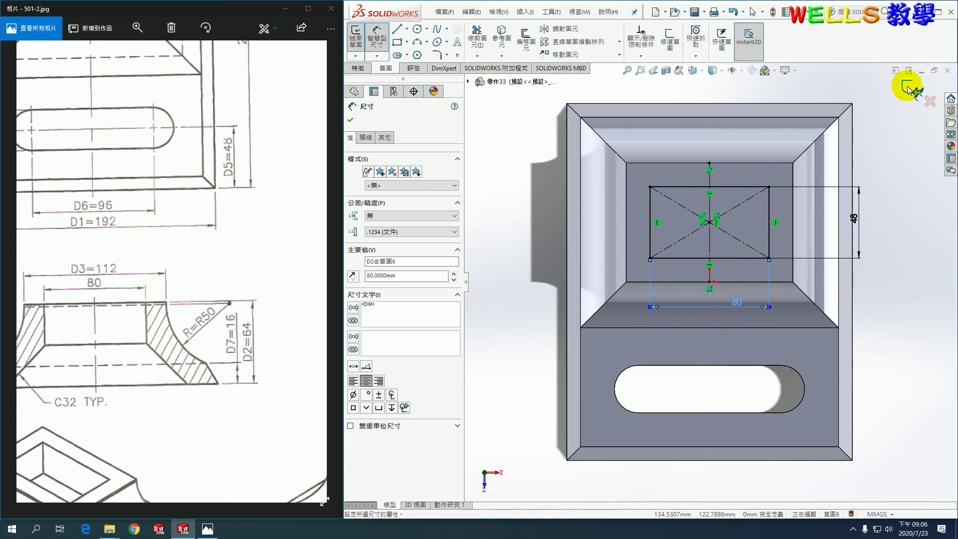
{"action": "left_click", "coordinate": [907, 89]}
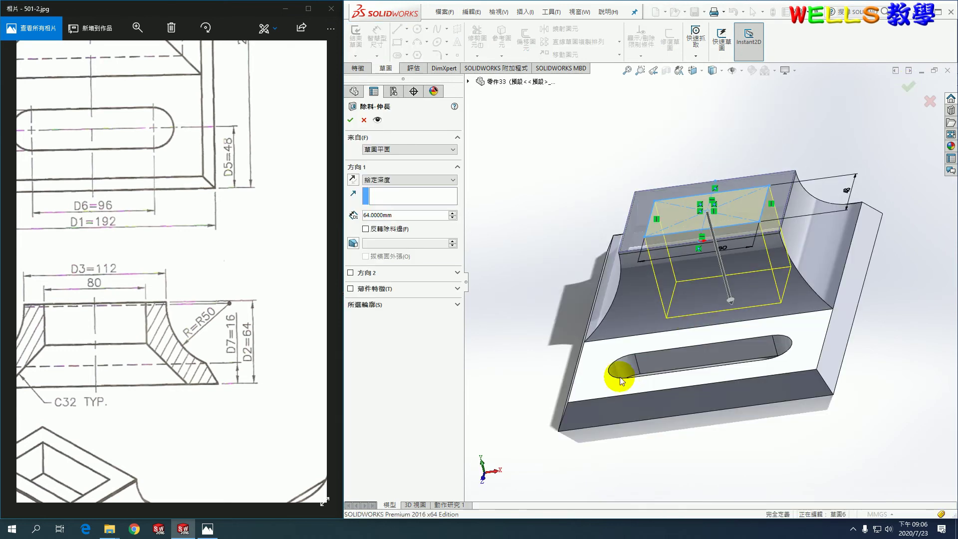
Step: Make the cut Through All, accept it, and view the part's underside
{"action": "left_click", "coordinate": [391, 181]}
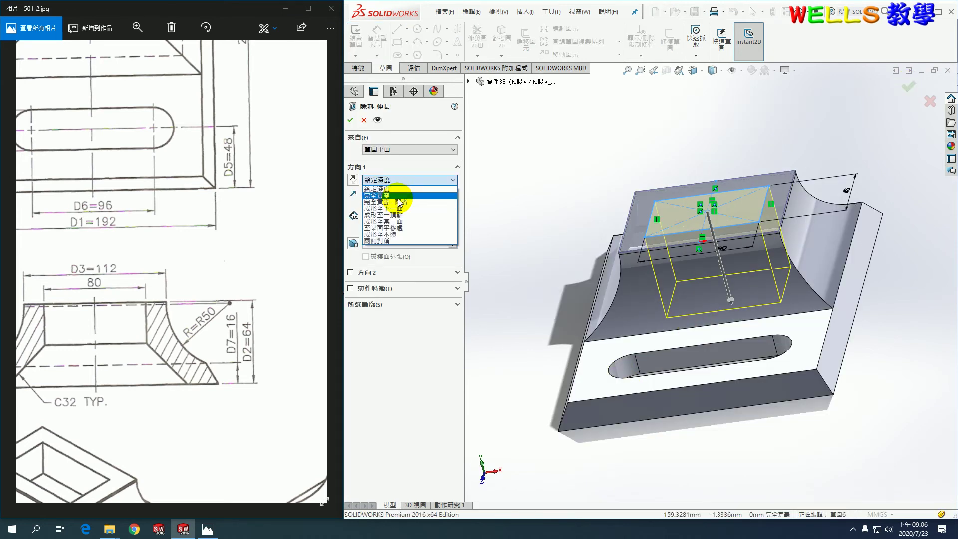
{"action": "left_click", "coordinate": [392, 194]}
{"action": "left_click", "coordinate": [349, 117]}
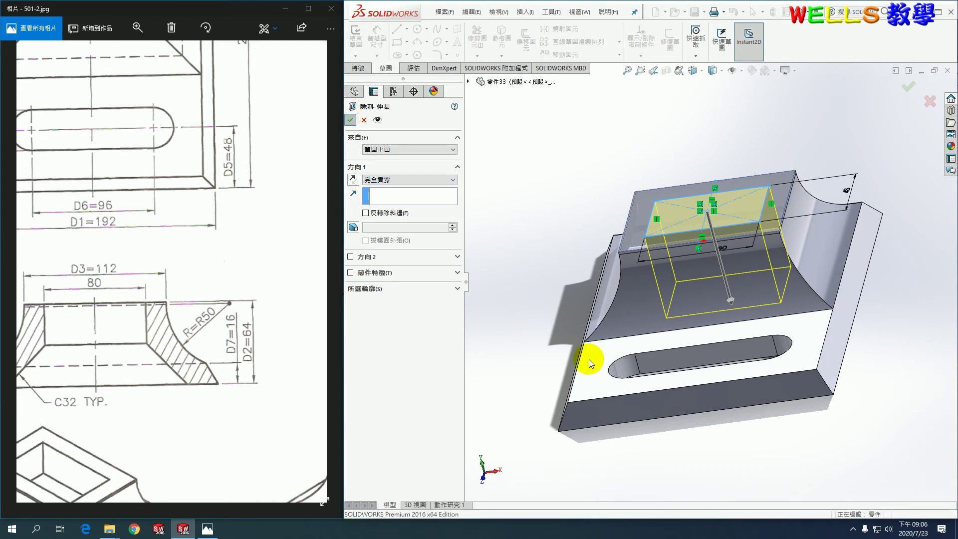
{"action": "mouse_move", "coordinate": [668, 454]}
{"action": "middle_mouse_down"}
{"action": "mouse_move", "coordinate": [658, 329]}
{"action": "mouse_move", "coordinate": [645, 325]}
{"action": "middle_mouse_up"}
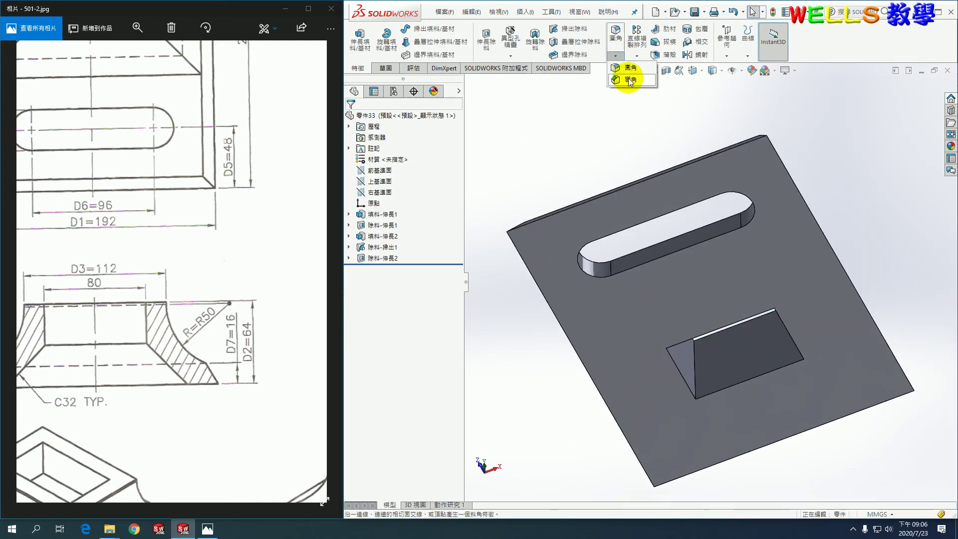
Step: Select the four edges of the rectangular opening for a chamfer
{"action": "left_click", "coordinate": [629, 79]}
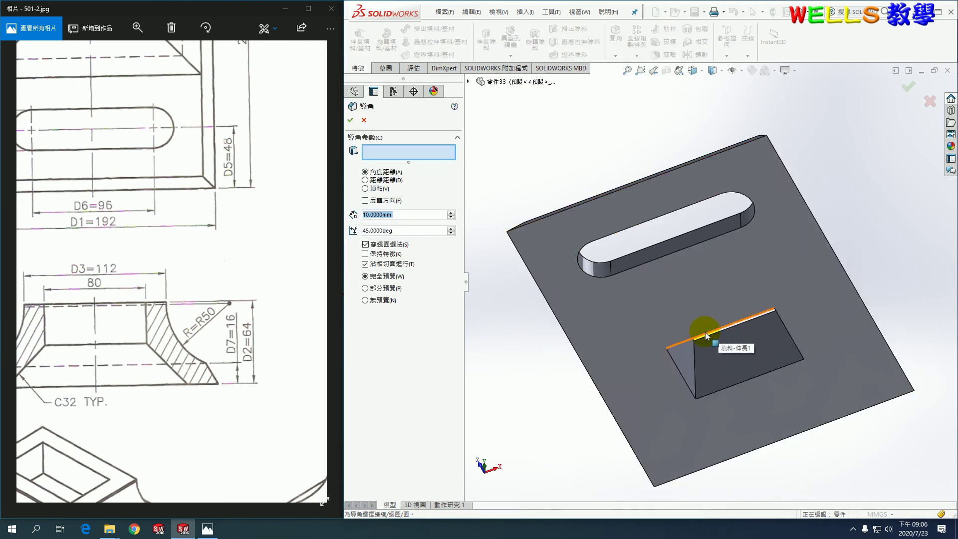
{"action": "middle_click_drag", "start_coordinate": [705, 331], "coordinate": [696, 303]}
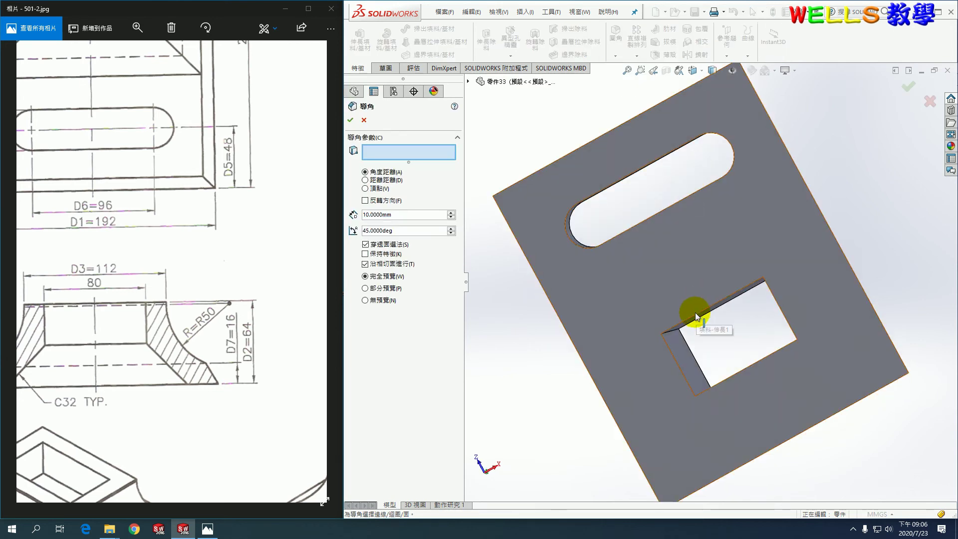
{"action": "left_click", "coordinate": [695, 312]}
{"action": "left_click", "coordinate": [678, 366]}
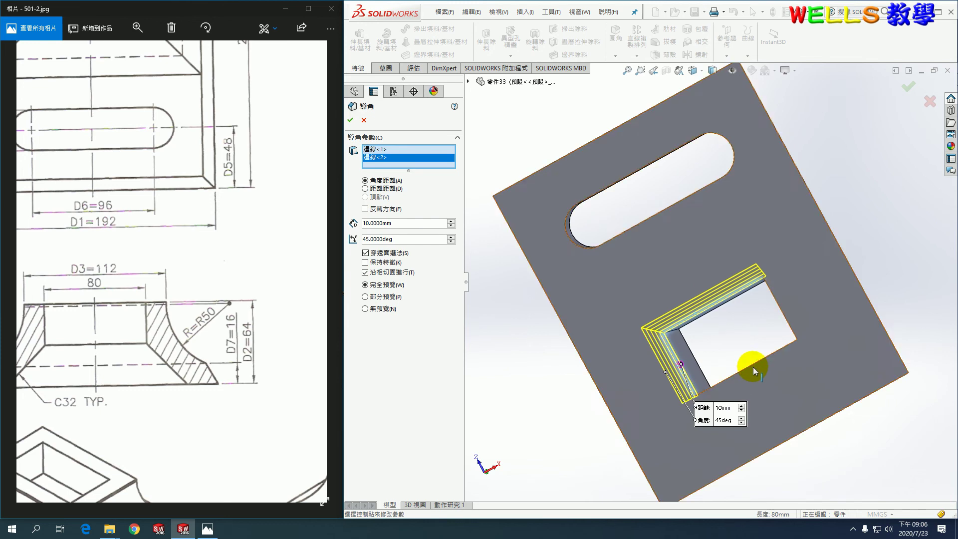
{"action": "left_click", "coordinate": [752, 367]}
{"action": "mouse_move", "coordinate": [753, 367]}
{"action": "middle_mouse_down"}
{"action": "mouse_move", "coordinate": [791, 421]}
{"action": "mouse_move", "coordinate": [809, 336]}
{"action": "middle_mouse_up"}
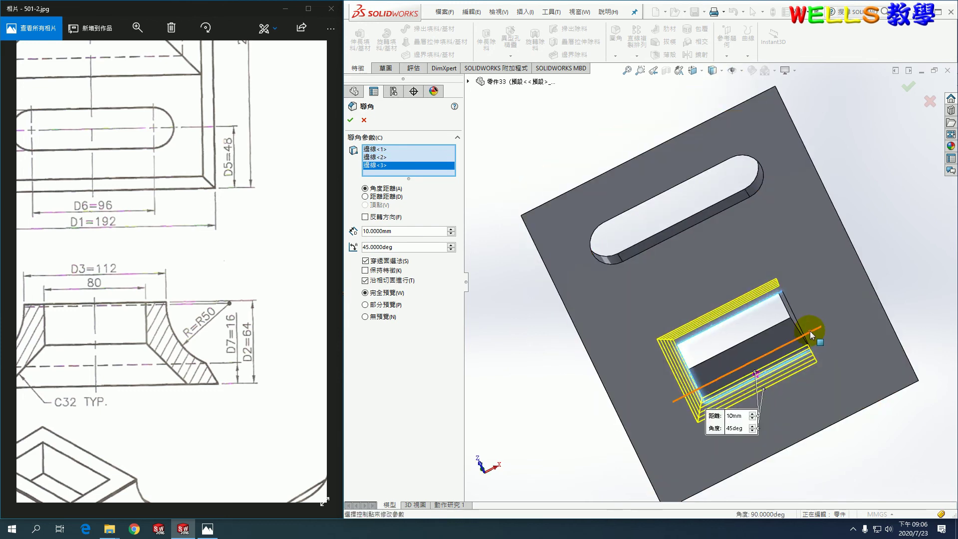
{"action": "left_click", "coordinate": [804, 327]}
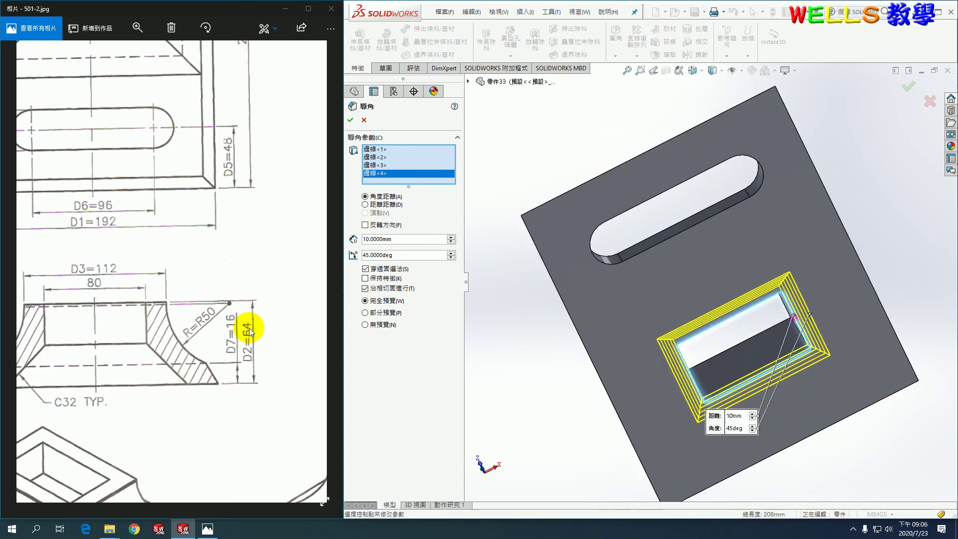
Step: Make it an equal distance-distance chamfer of 32 mm and accept it
{"action": "scroll", "coordinate": [132, 376], "scroll_direction": "down", "scroll_amount": 2}
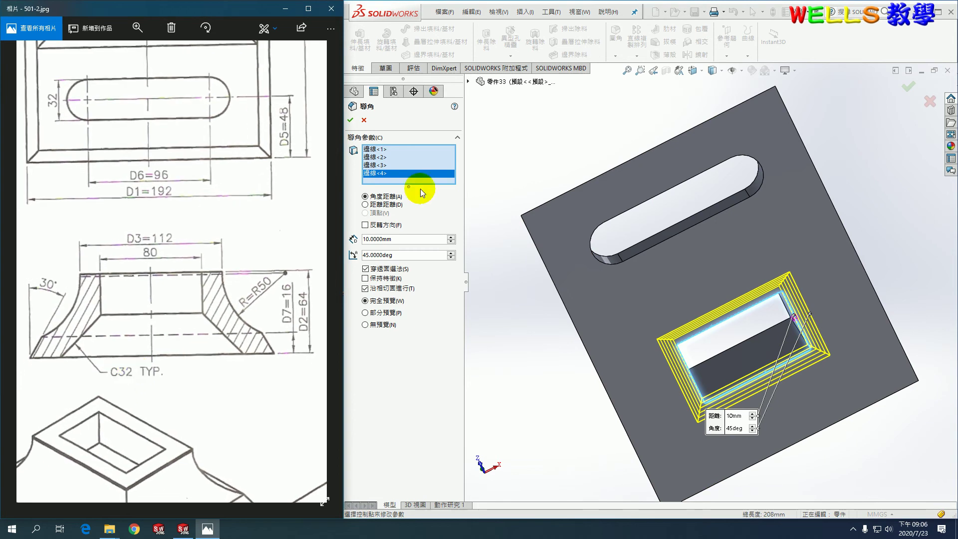
{"action": "left_click", "coordinate": [399, 204]}
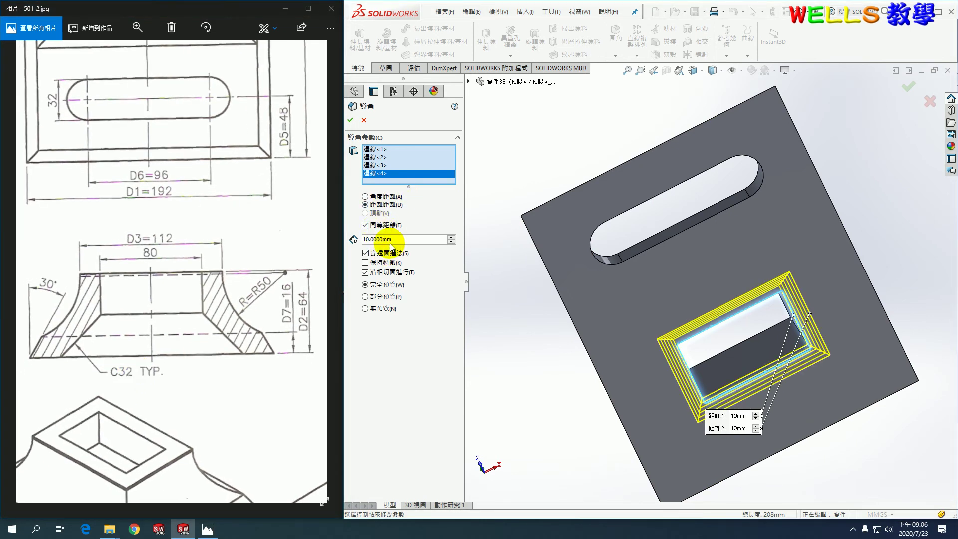
{"action": "left_click_drag", "start_coordinate": [391, 239], "coordinate": [331, 239]}
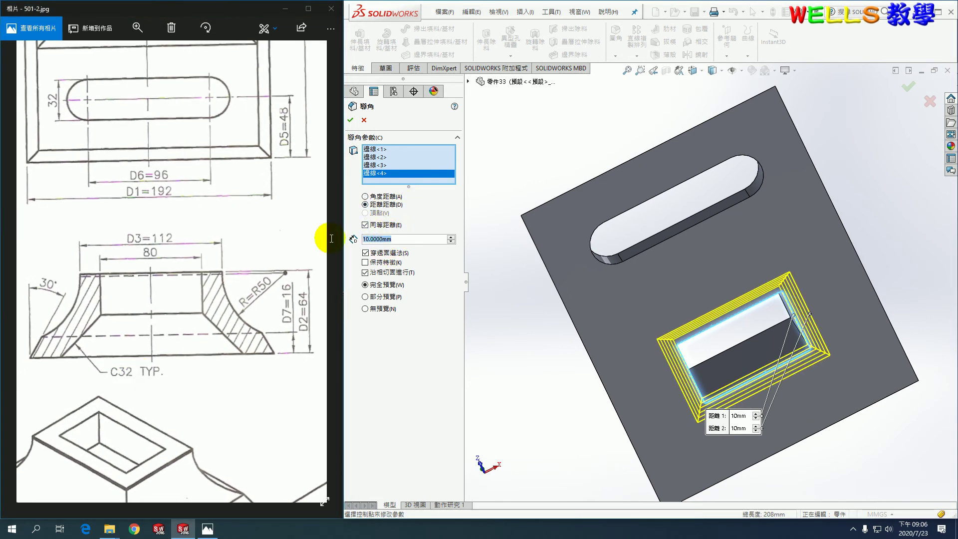
{"action": "type", "text": "32"}
{"action": "key", "text": "Return"}
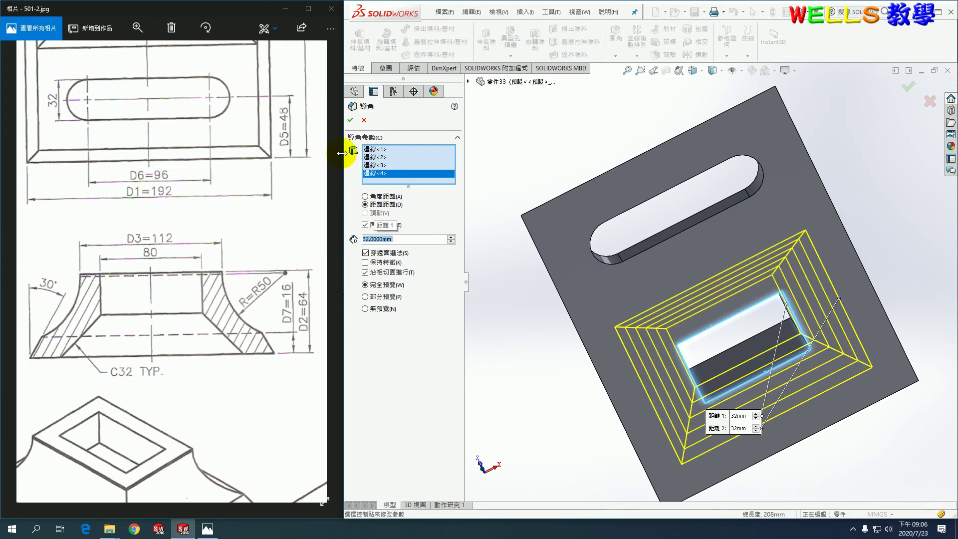
{"action": "left_click", "coordinate": [350, 120]}
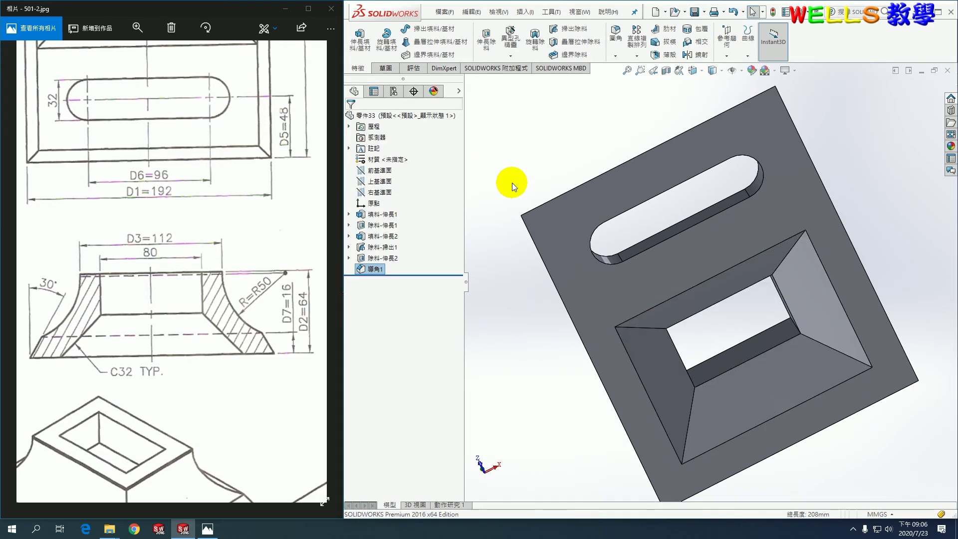
Step: Create 座標系統1 at the base's bottom corner, X along the right edge, Y reversed along the left
{"action": "key", "text": "ctrl+7"}
{"action": "key", "text": "ctrl+7"}
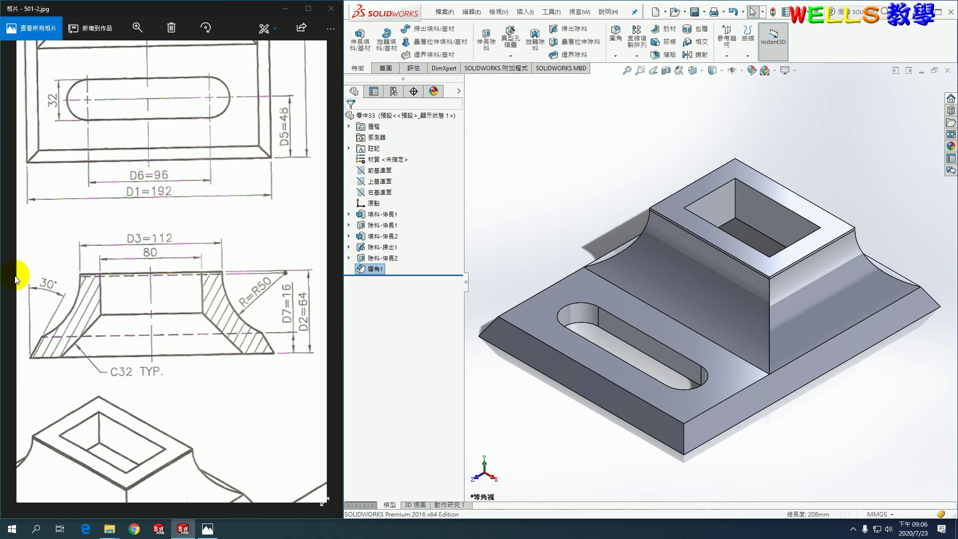
{"action": "scroll", "coordinate": [136, 156], "scroll_direction": "down", "scroll_amount": 2}
{"action": "scroll", "coordinate": [139, 286], "scroll_direction": "down", "scroll_amount": 3}
{"action": "scroll", "coordinate": [194, 356], "scroll_direction": "down", "scroll_amount": 2}
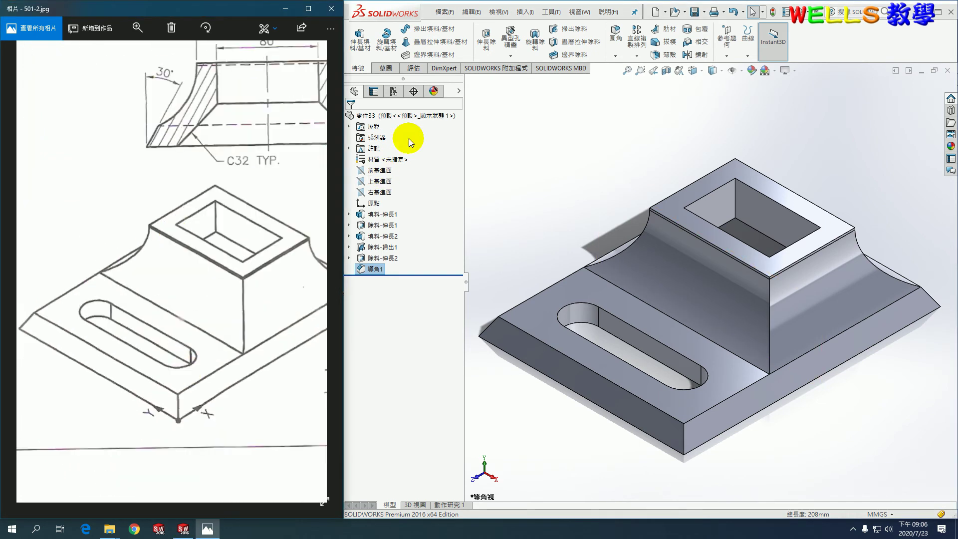
{"action": "left_click", "coordinate": [724, 54]}
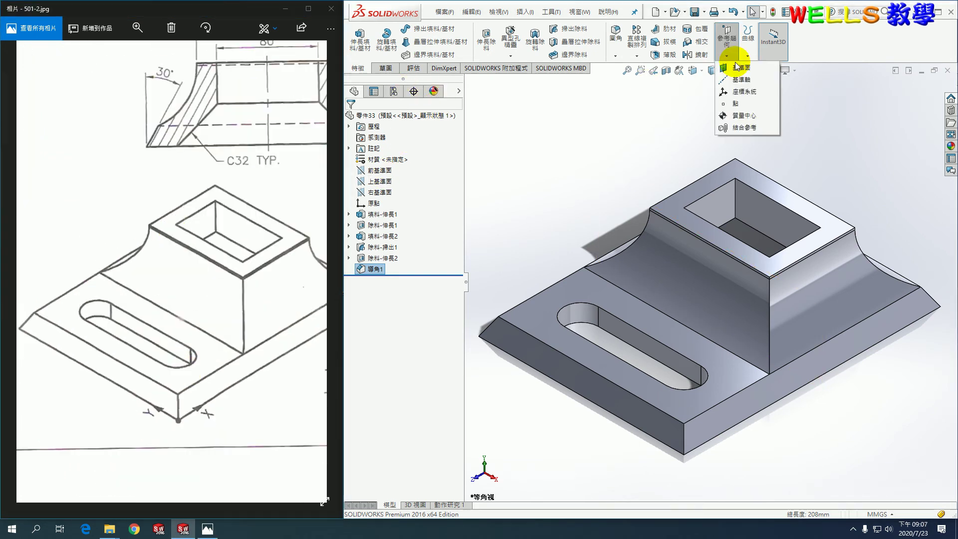
{"action": "left_click", "coordinate": [749, 92]}
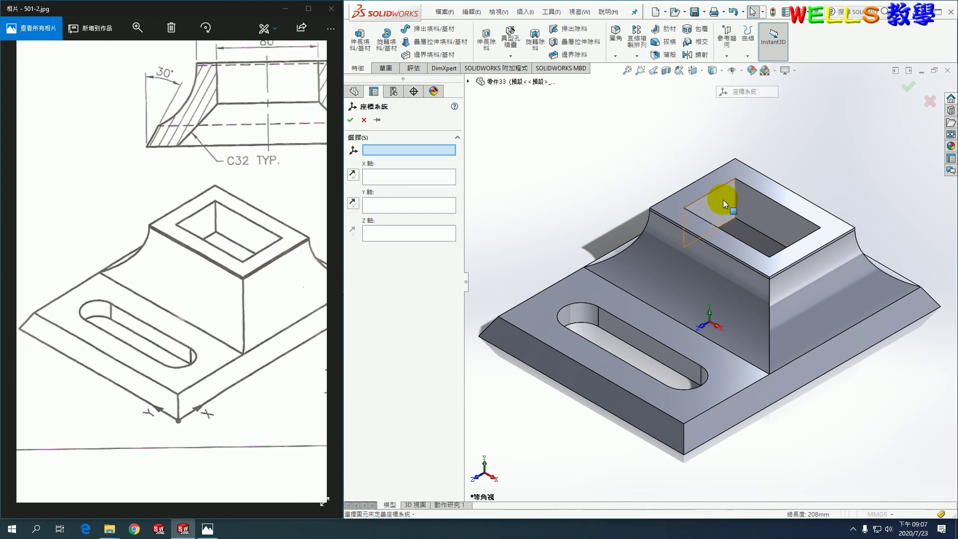
{"action": "left_click", "coordinate": [684, 454]}
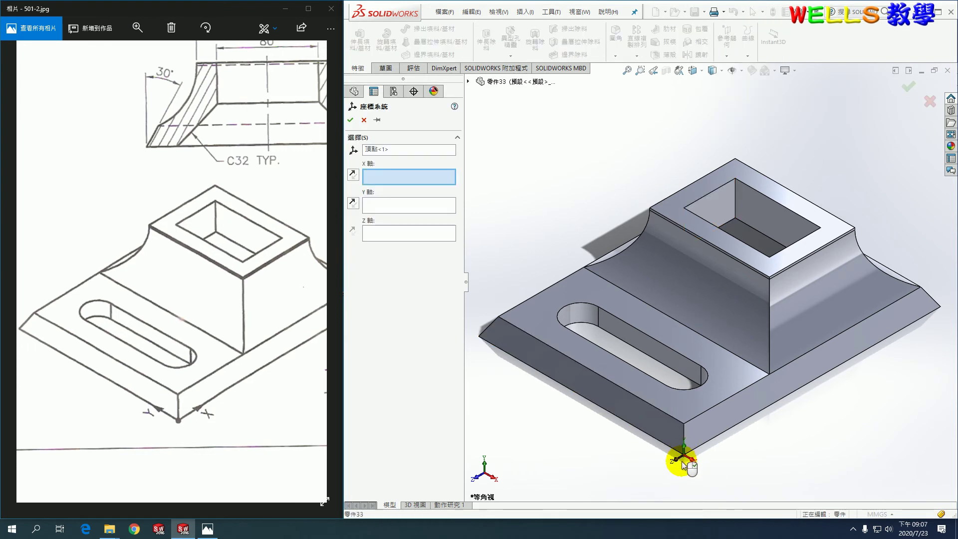
{"action": "left_click", "coordinate": [699, 444]}
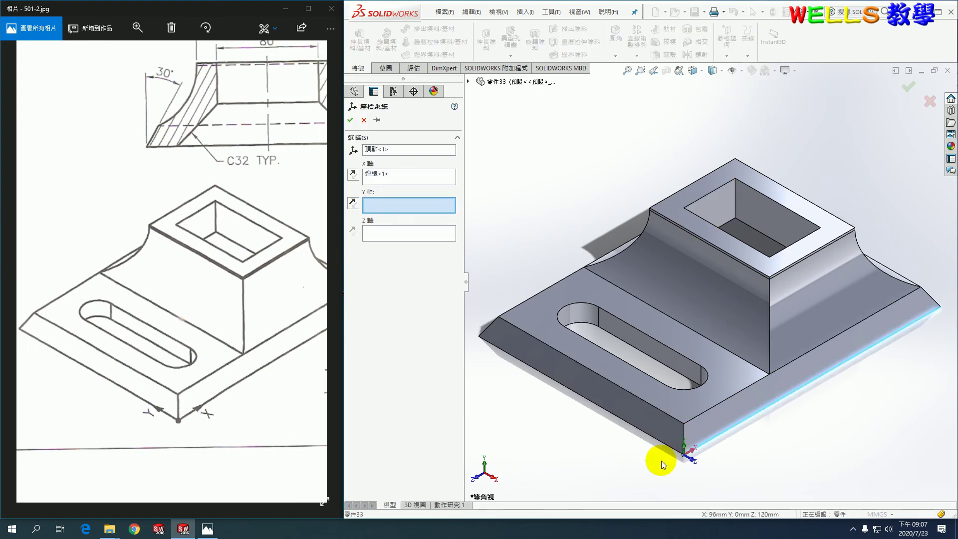
{"action": "left_click", "coordinate": [668, 443]}
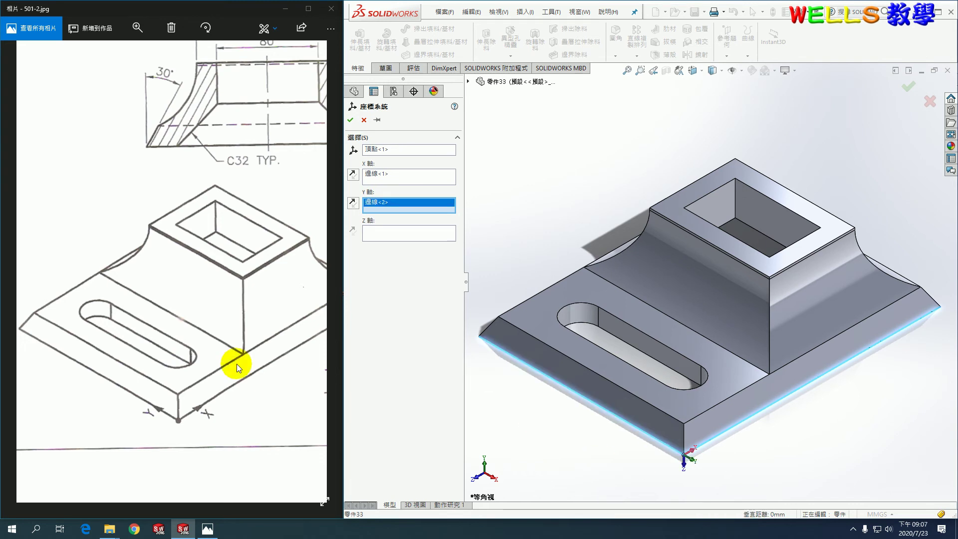
{"action": "left_click", "coordinate": [352, 204]}
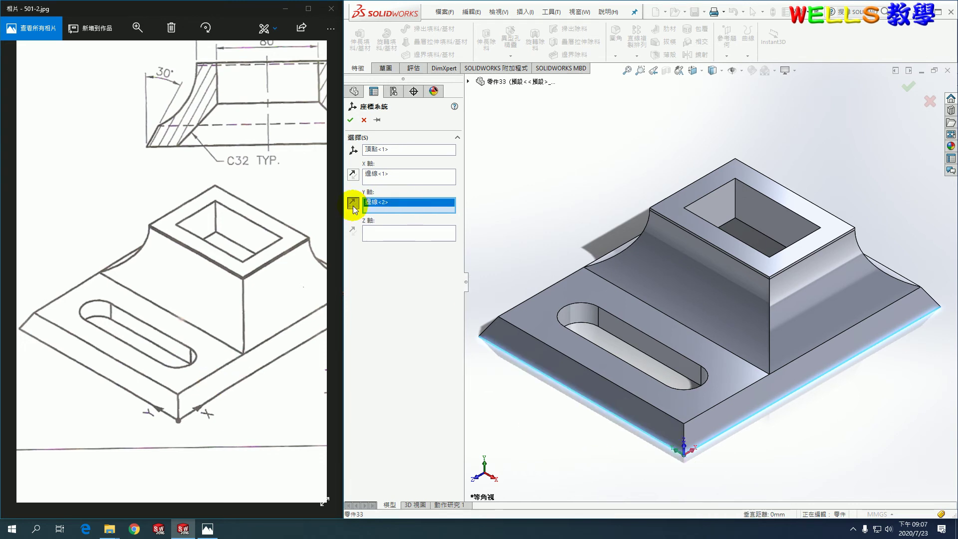
{"action": "left_click", "coordinate": [350, 120]}
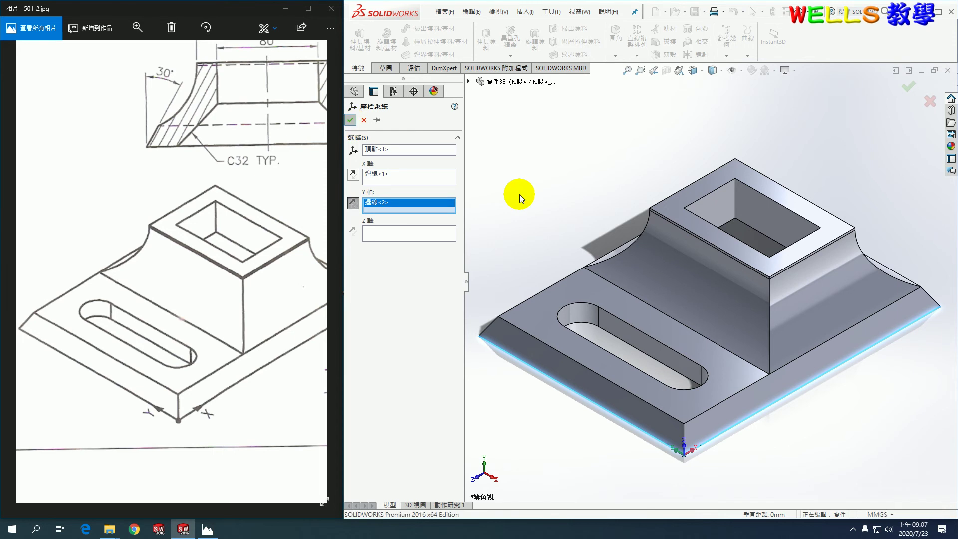
Step: Go back to the question page 501-1.jpg in Photos and zoom in on it
{"action": "key", "text": "f"}
{"action": "scroll", "coordinate": [588, 196], "scroll_direction": "down", "scroll_amount": 2}
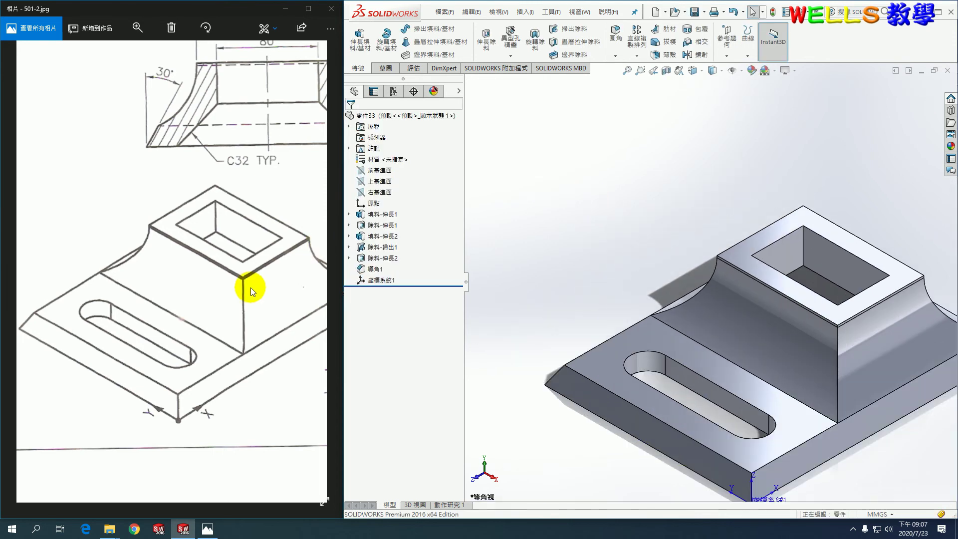
{"action": "left_click", "coordinate": [250, 287]}
{"action": "scroll", "coordinate": [184, 328], "scroll_direction": "down", "scroll_amount": 5}
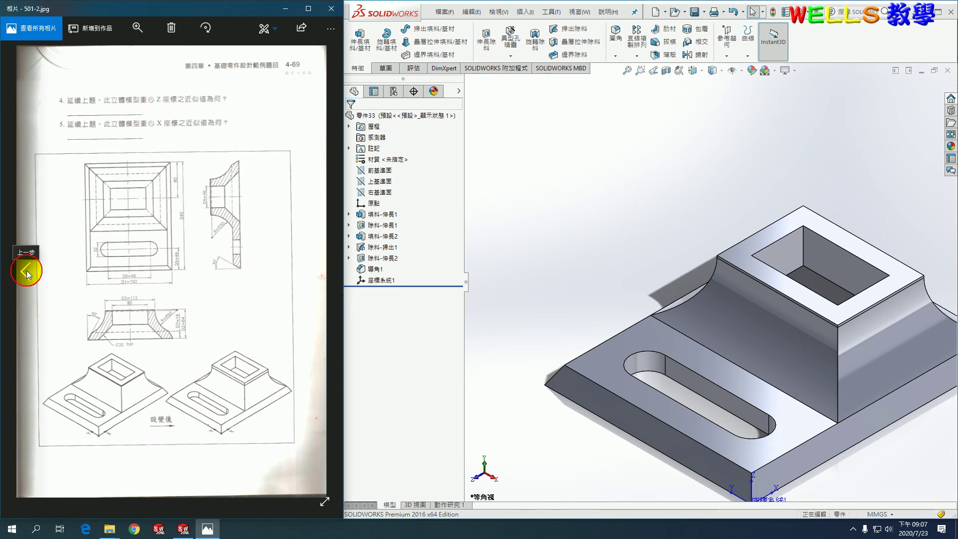
{"action": "left_click", "coordinate": [26, 271]}
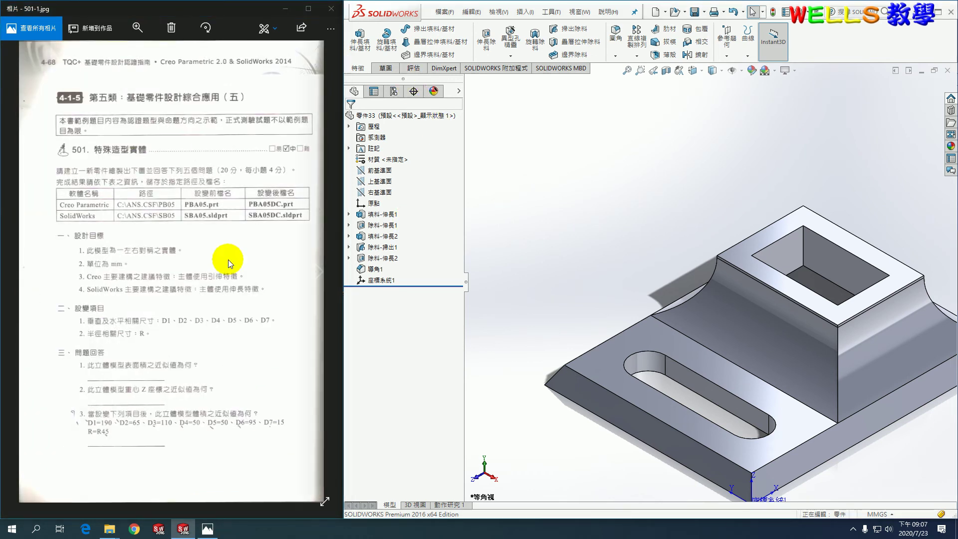
{"action": "left_click", "coordinate": [180, 294]}
{"action": "scroll", "coordinate": [133, 340], "scroll_direction": "up", "scroll_amount": 3}
Step: Bring the questions into view and open the part's Mass Properties report
{"action": "left_click_drag", "start_coordinate": [133, 339], "coordinate": [180, 299]}
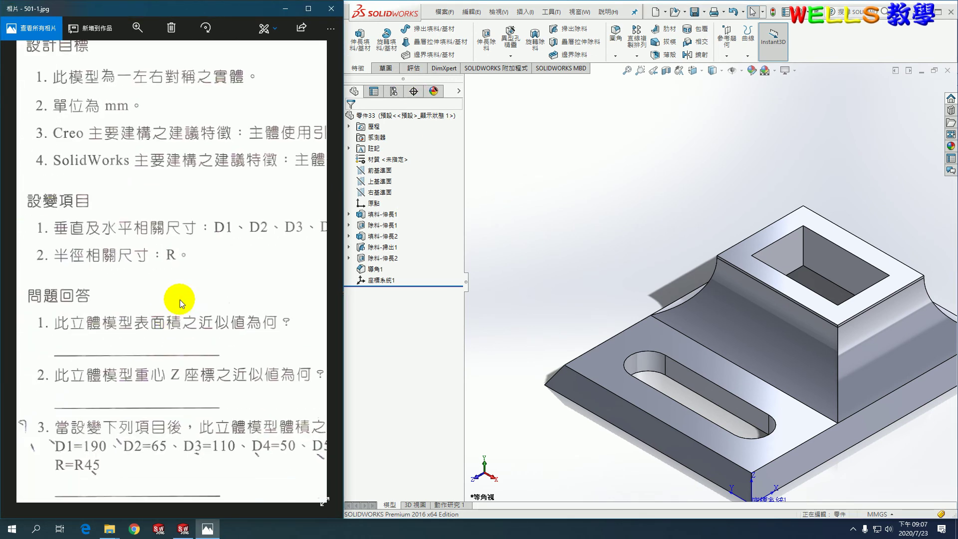
{"action": "left_click", "coordinate": [413, 68]}
{"action": "left_click", "coordinate": [405, 50]}
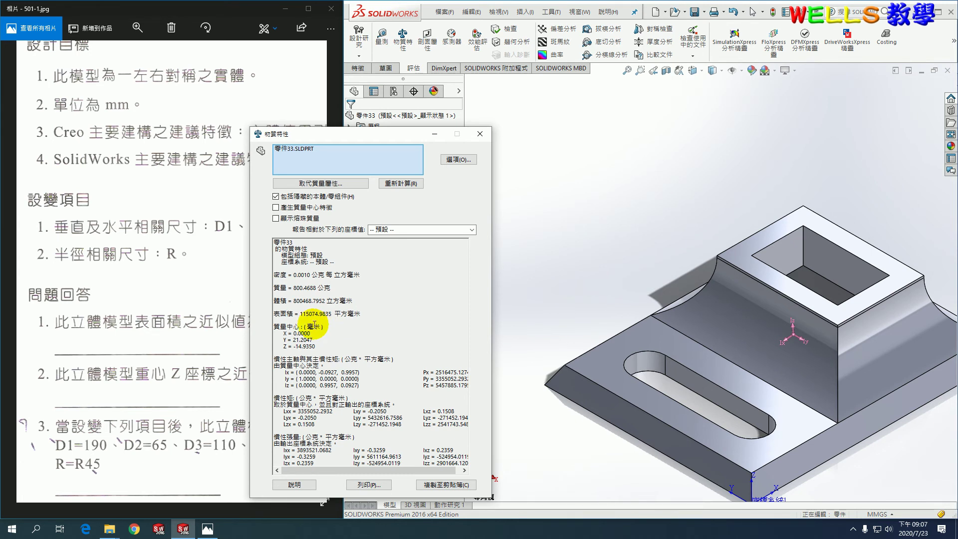
Step: Report mass properties relative to 座標系統1 (centre of mass Z 21.2047 mm), then close it
{"action": "left_click", "coordinate": [471, 230]}
{"action": "left_click", "coordinate": [420, 245]}
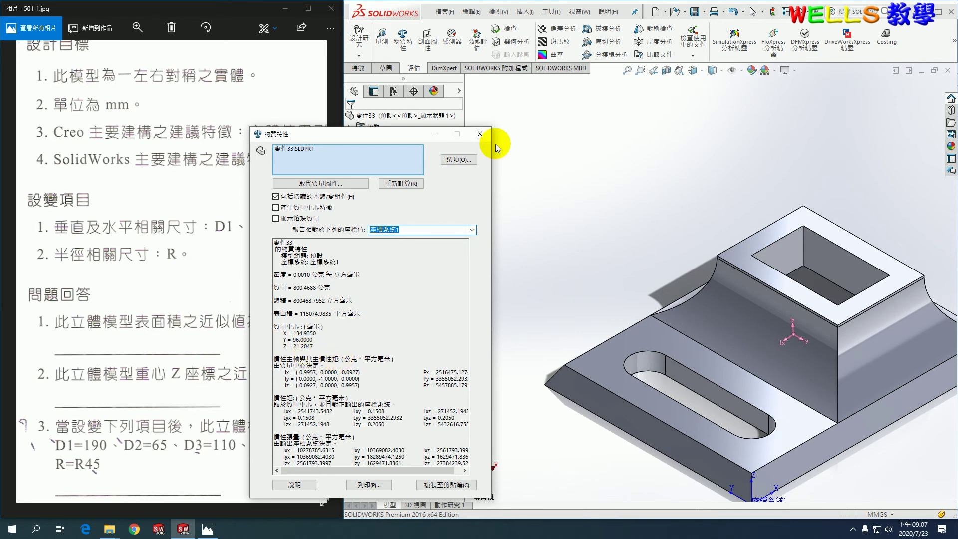
{"action": "left_click", "coordinate": [480, 133]}
Step: Show drawing 501-2.jpg again in Photos and select the base extrusion 填料-伸長1
{"action": "scroll", "coordinate": [186, 342], "scroll_direction": "down", "scroll_amount": 2}
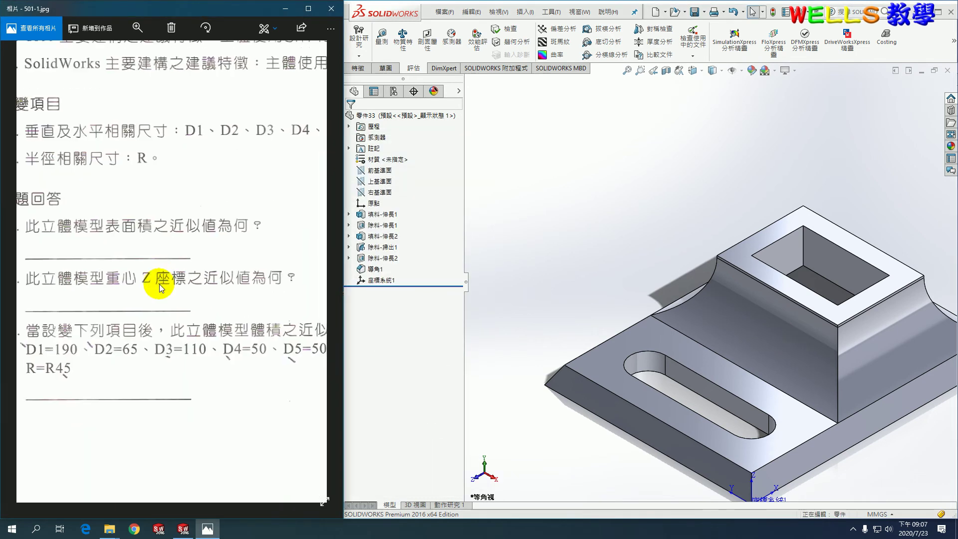
{"action": "scroll", "coordinate": [229, 292], "scroll_direction": "down", "scroll_amount": 3}
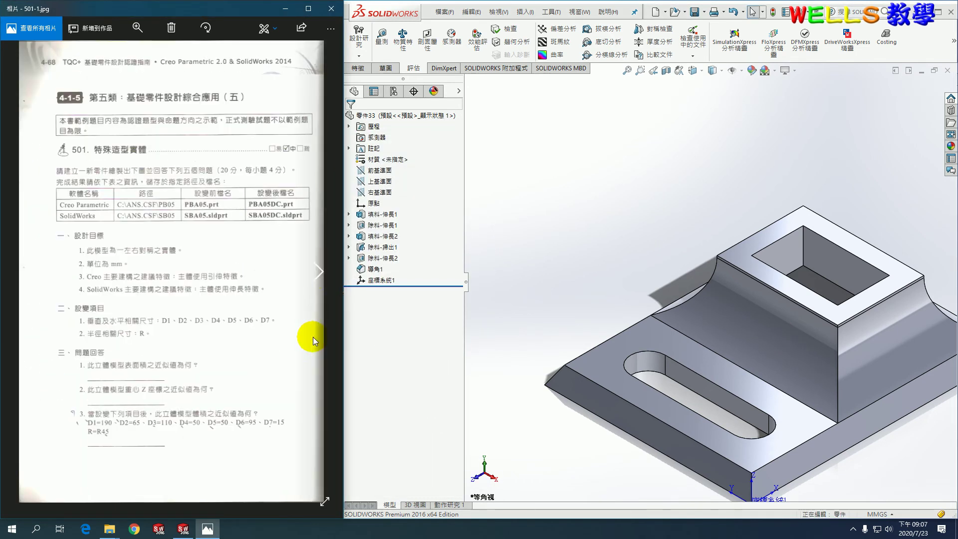
{"action": "left_click", "coordinate": [318, 274]}
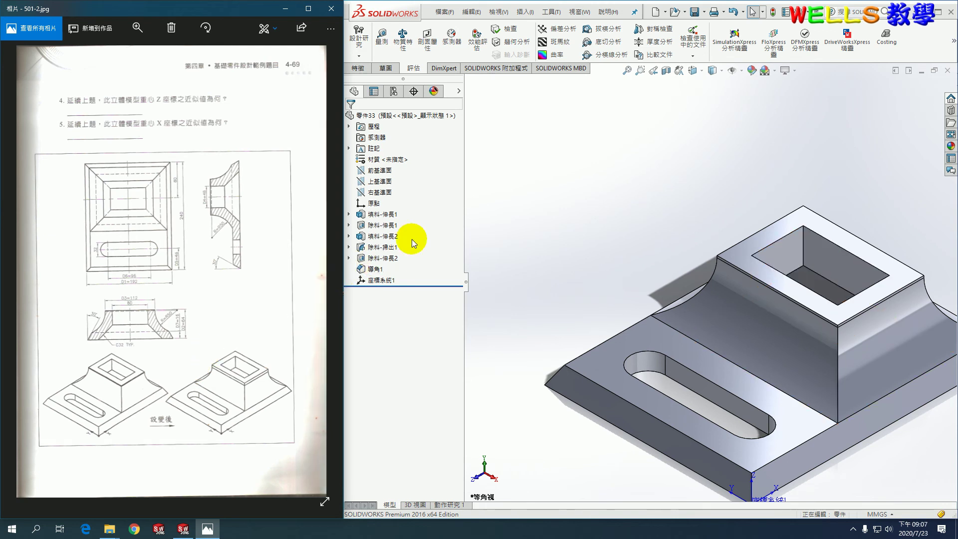
{"action": "left_click", "coordinate": [376, 219]}
{"action": "scroll", "coordinate": [122, 222], "scroll_direction": "up", "scroll_amount": 3}
{"action": "scroll", "coordinate": [122, 230], "scroll_direction": "down", "scroll_amount": 2}
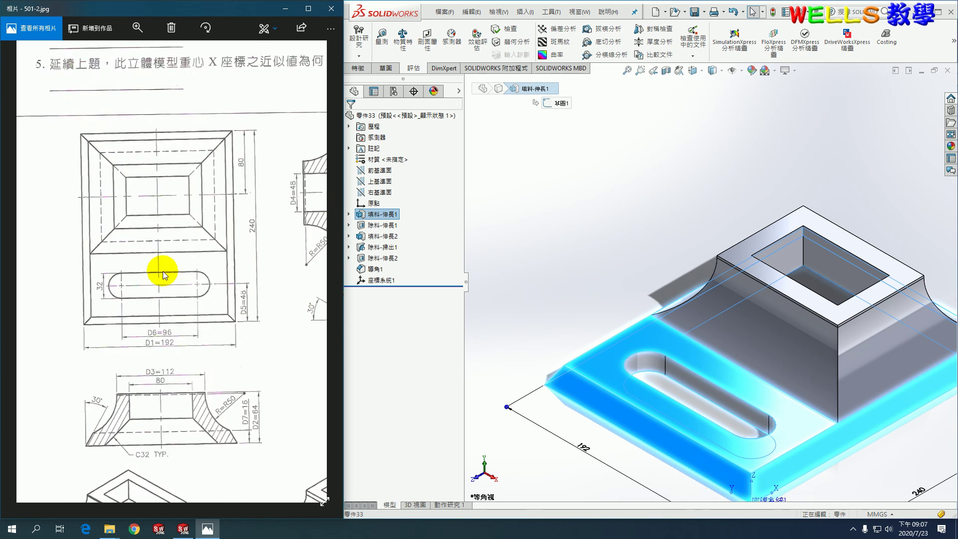
Step: Edit Sketch1 and change the base rectangle's width from 192 to 190
{"action": "left_click", "coordinate": [349, 214]}
{"action": "left_click", "coordinate": [384, 227]}
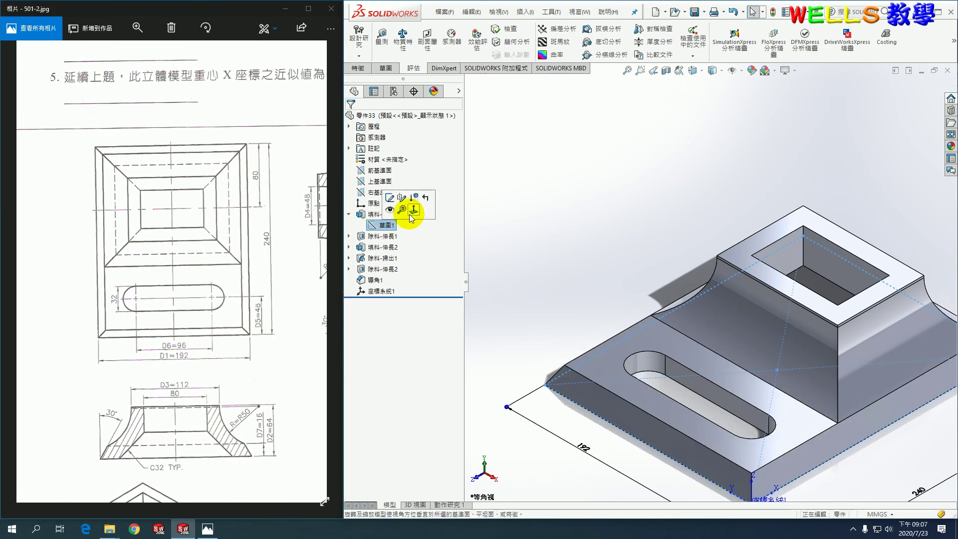
{"action": "left_click", "coordinate": [421, 208]}
{"action": "right_click", "coordinate": [386, 225]}
{"action": "left_click", "coordinate": [396, 198]}
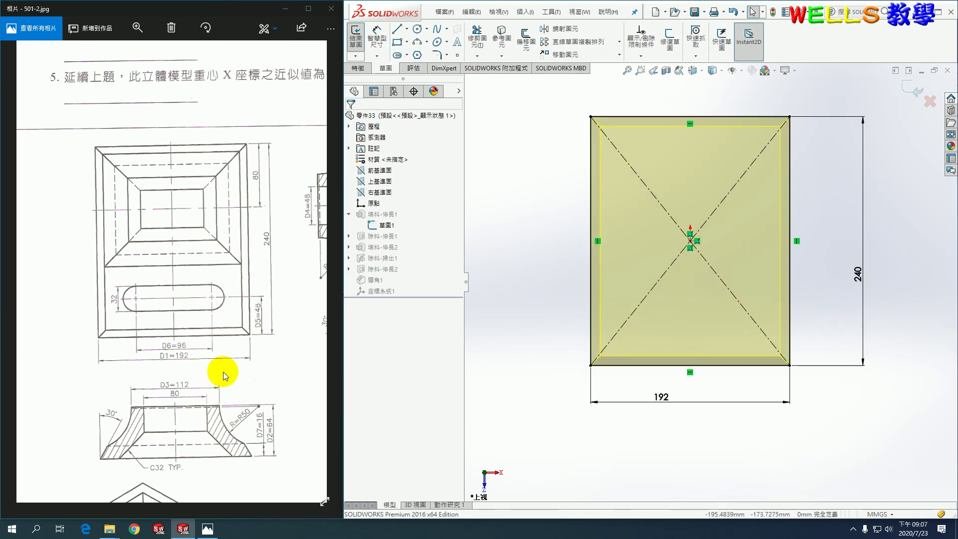
{"action": "double_click", "coordinate": [668, 399]}
{"action": "type", "text": "190"}
{"action": "key", "text": "Return"}
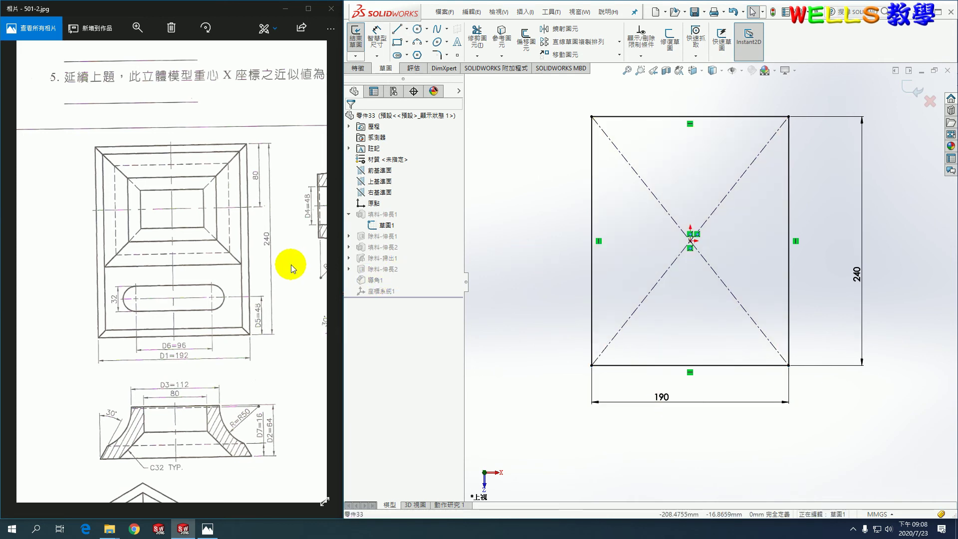
{"action": "left_click", "coordinate": [912, 90]}
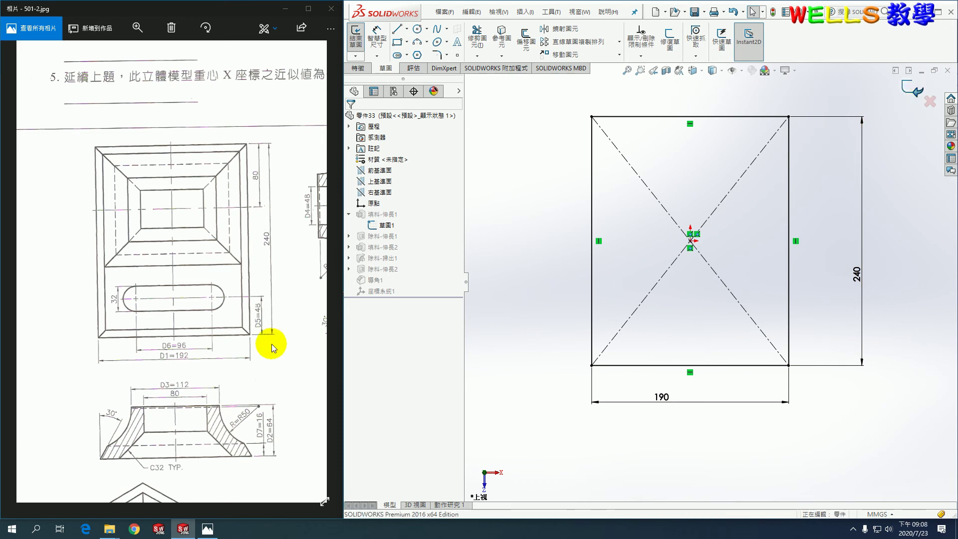
{"action": "scroll", "coordinate": [232, 399], "scroll_direction": "down", "scroll_amount": 5}
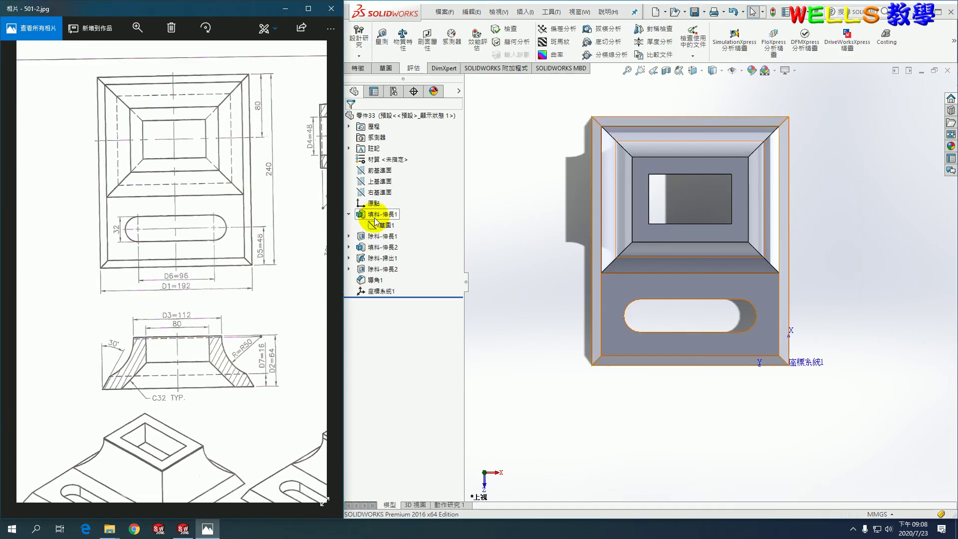
Step: Change 填料-伸長1's extrusion depth from 16 mm to 15 mm
{"action": "right_click", "coordinate": [375, 222]}
{"action": "left_click", "coordinate": [387, 192]}
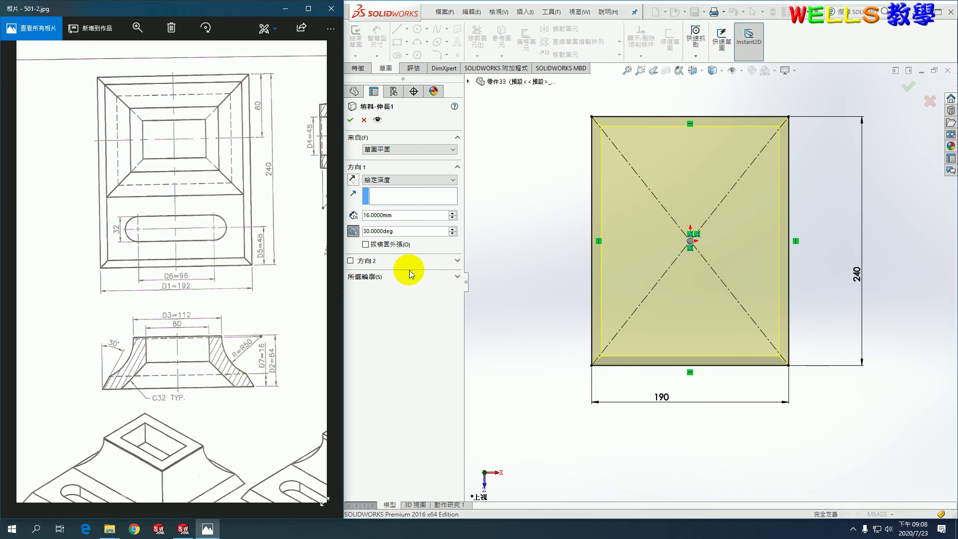
{"action": "double_click", "coordinate": [396, 216]}
{"action": "type", "text": "15"}
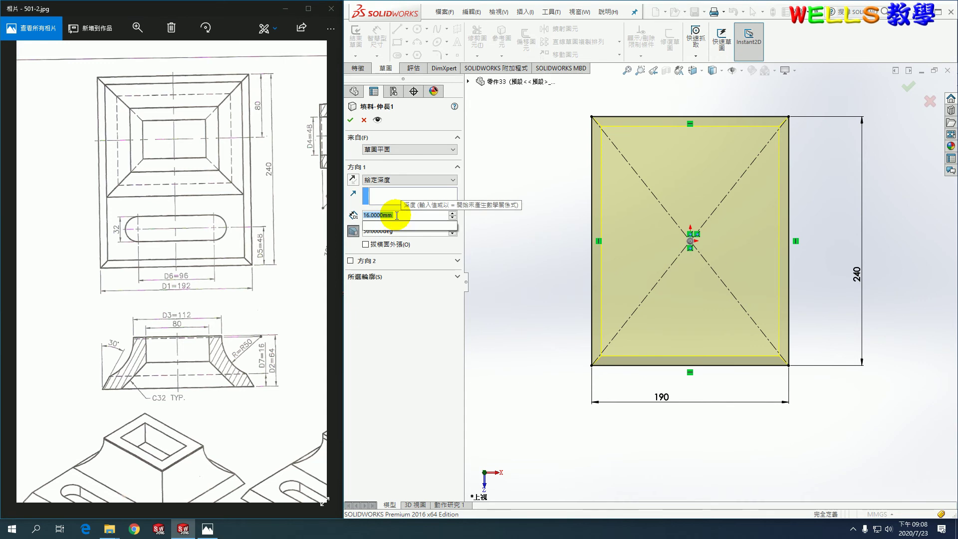
{"action": "key", "text": "Return"}
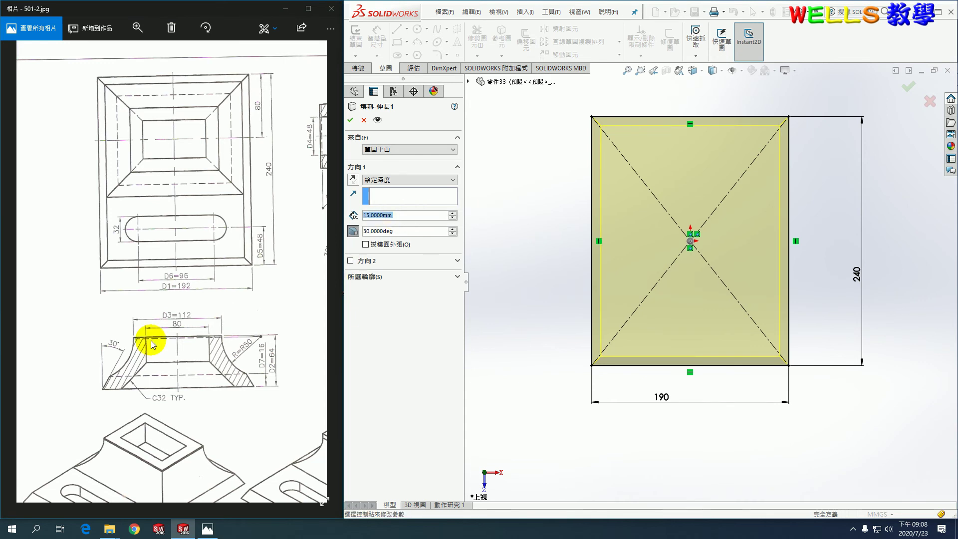
{"action": "left_click", "coordinate": [351, 120]}
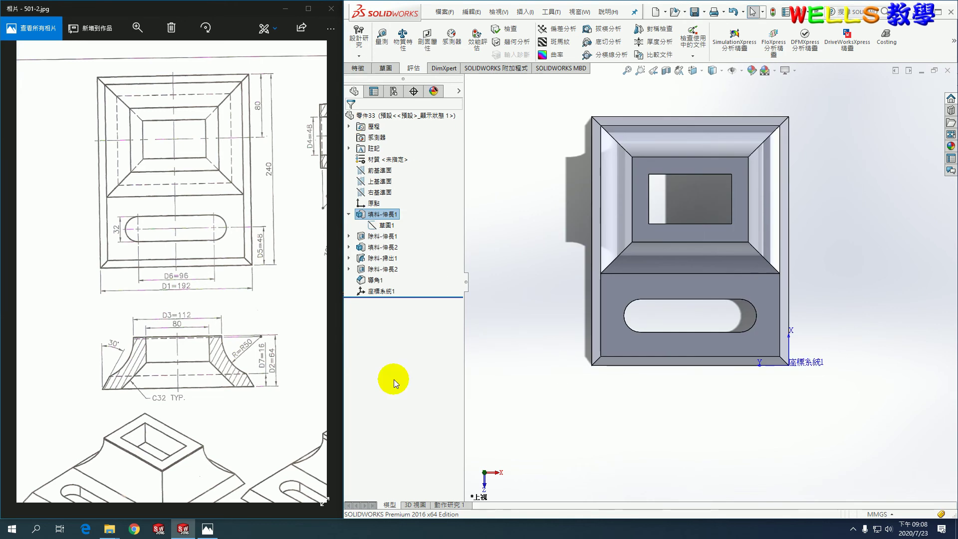
Step: Open slot sketch 草圖2 under 除料-伸長1 for editing, with the whole part in view
{"action": "left_click", "coordinate": [348, 236]}
{"action": "left_click", "coordinate": [388, 247]}
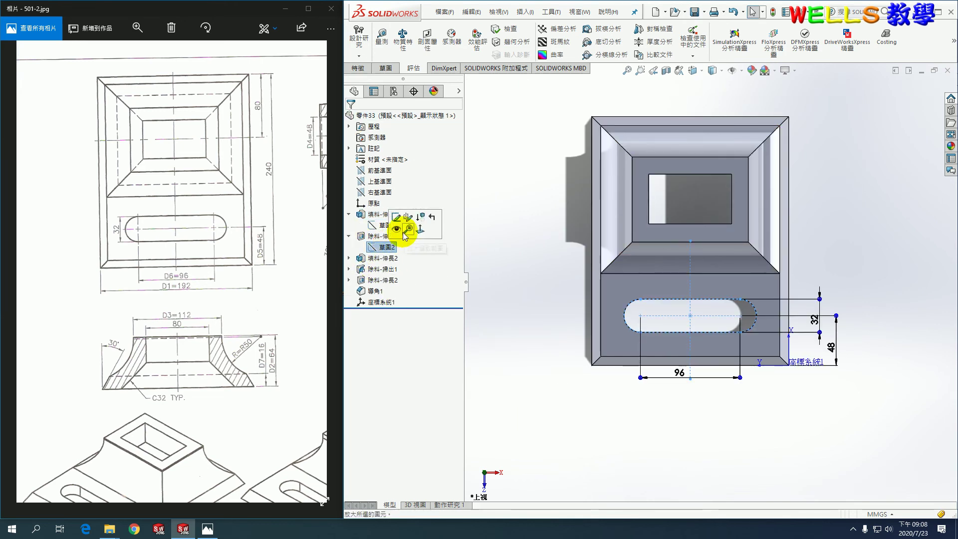
{"action": "key", "text": "f"}
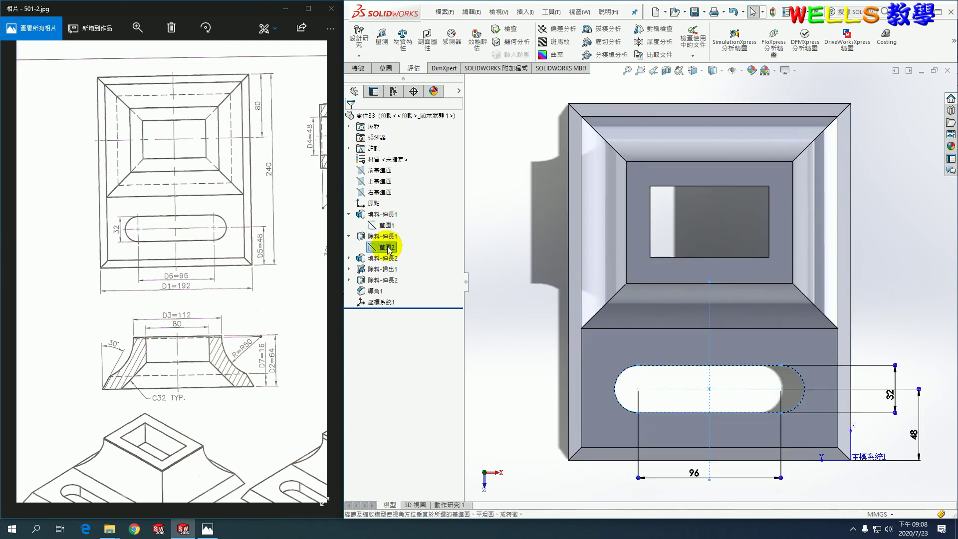
{"action": "left_click", "coordinate": [395, 219]}
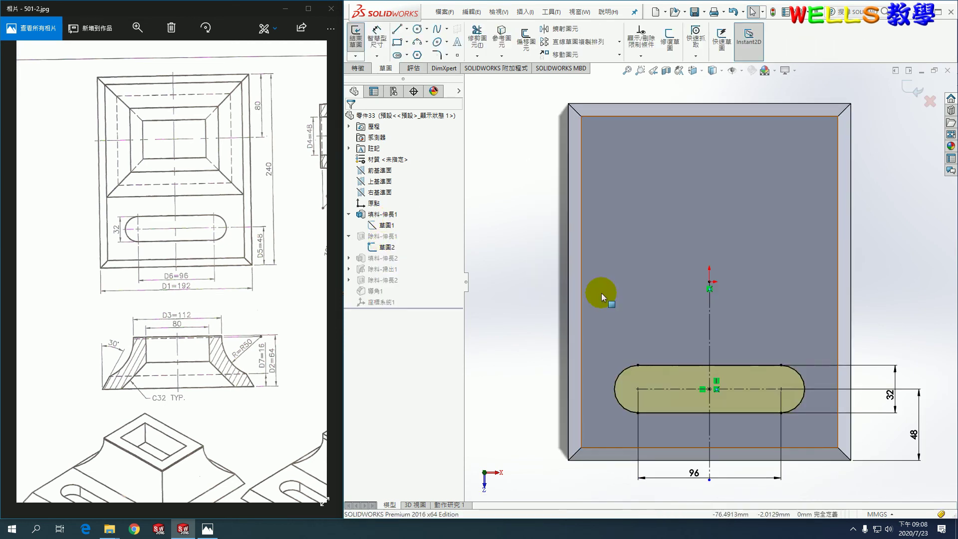
{"action": "scroll", "coordinate": [210, 306], "scroll_direction": "up", "scroll_amount": 2}
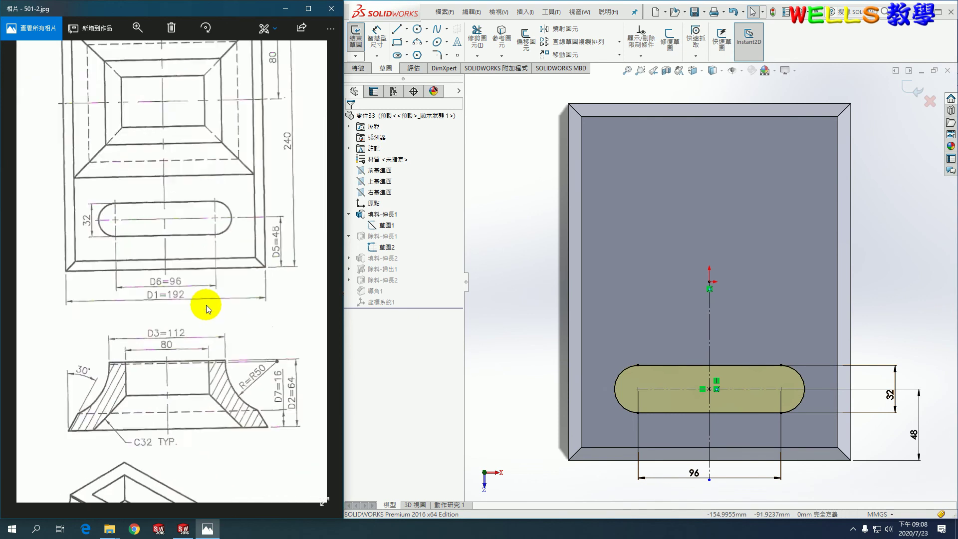
{"action": "scroll", "coordinate": [206, 305], "scroll_direction": "up", "scroll_amount": 2}
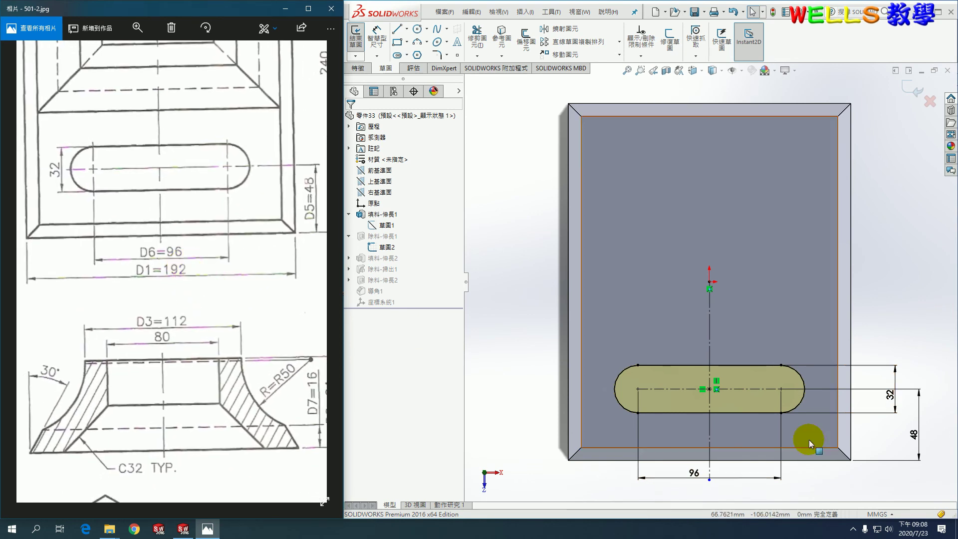
Step: Change the slot length from 96 to 95 and its offset from 48 to 50, then exit the sketch
{"action": "left_click", "coordinate": [694, 472]}
{"action": "key", "text": "Return"}
{"action": "key", "text": "Escape"}
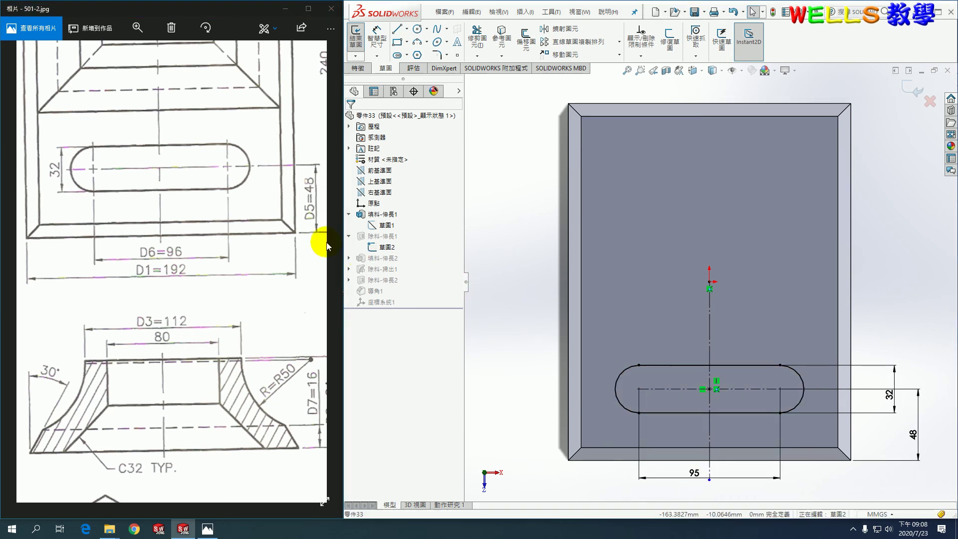
{"action": "left_click", "coordinate": [909, 435]}
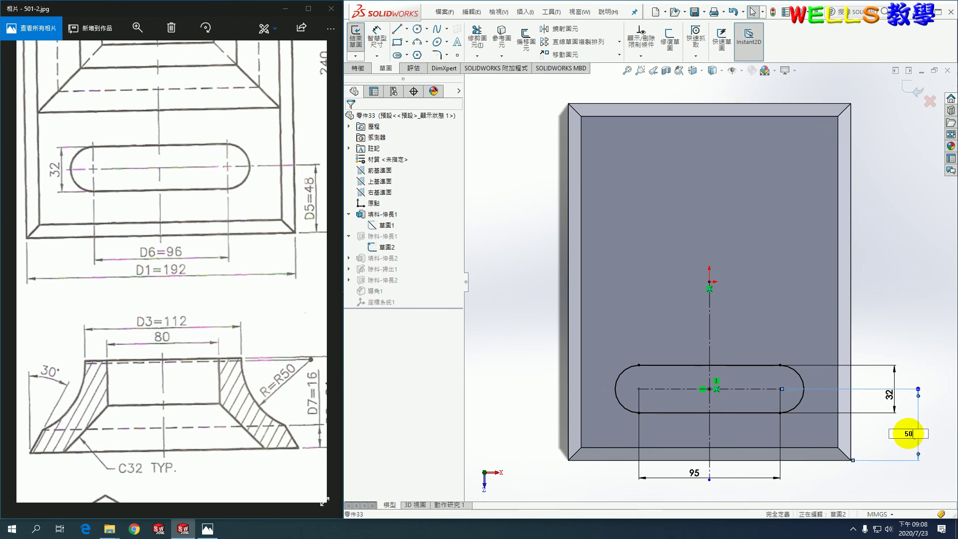
{"action": "key", "text": "Return"}
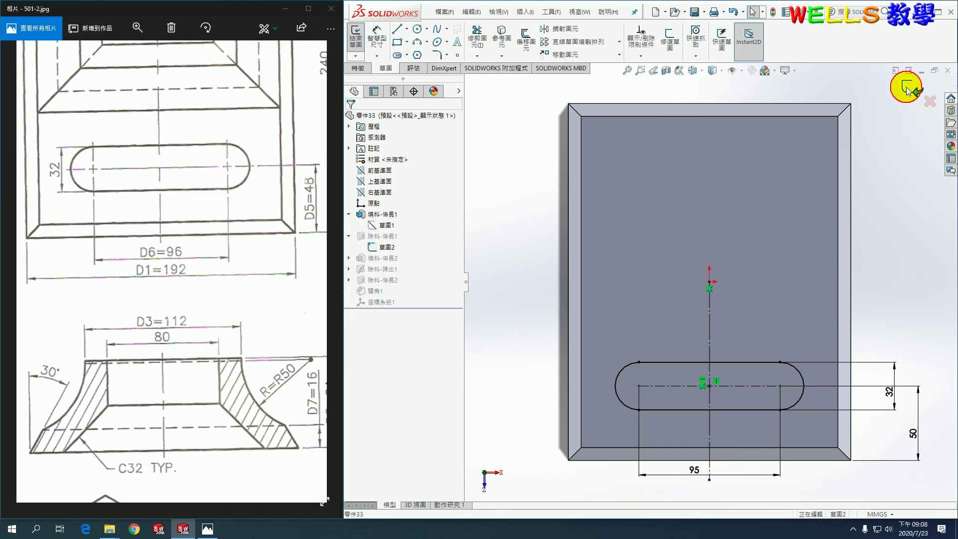
{"action": "left_click", "coordinate": [907, 90]}
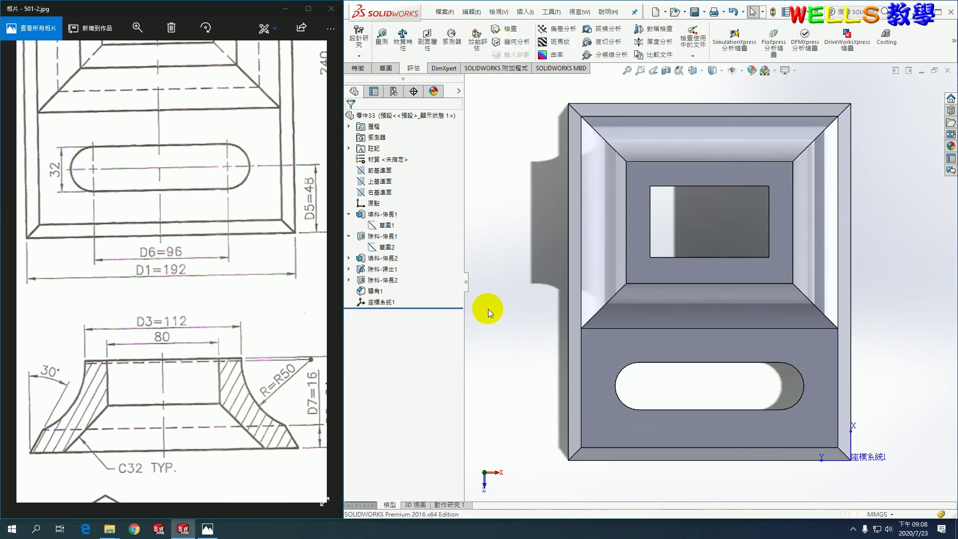
{"action": "left_click", "coordinate": [349, 258]}
{"action": "left_click", "coordinate": [379, 269]}
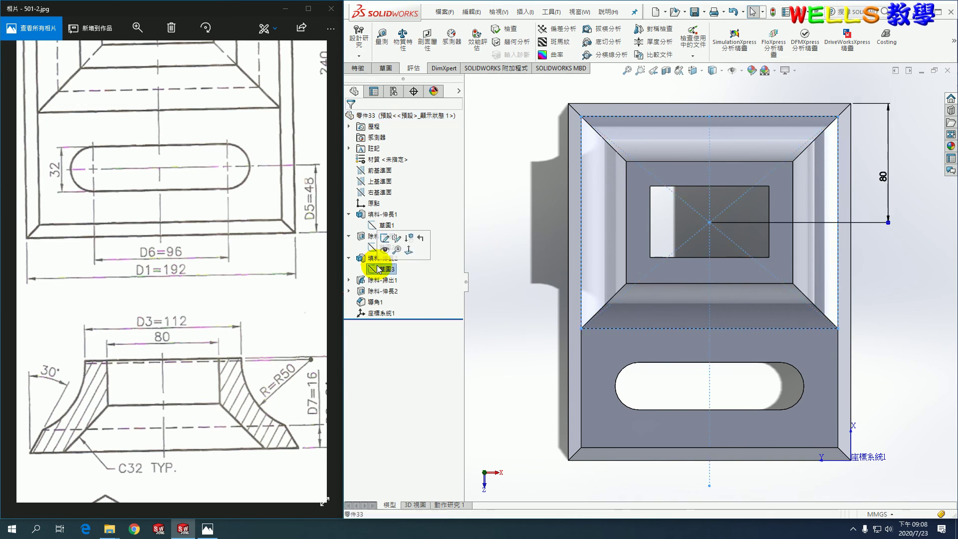
{"action": "left_click", "coordinate": [384, 238]}
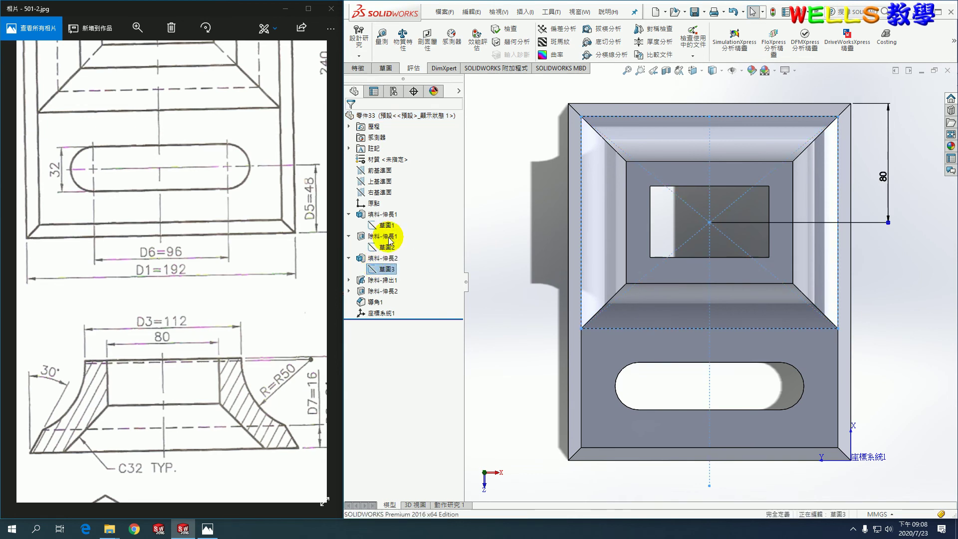
{"action": "left_click_drag", "start_coordinate": [175, 184], "coordinate": [168, 313]}
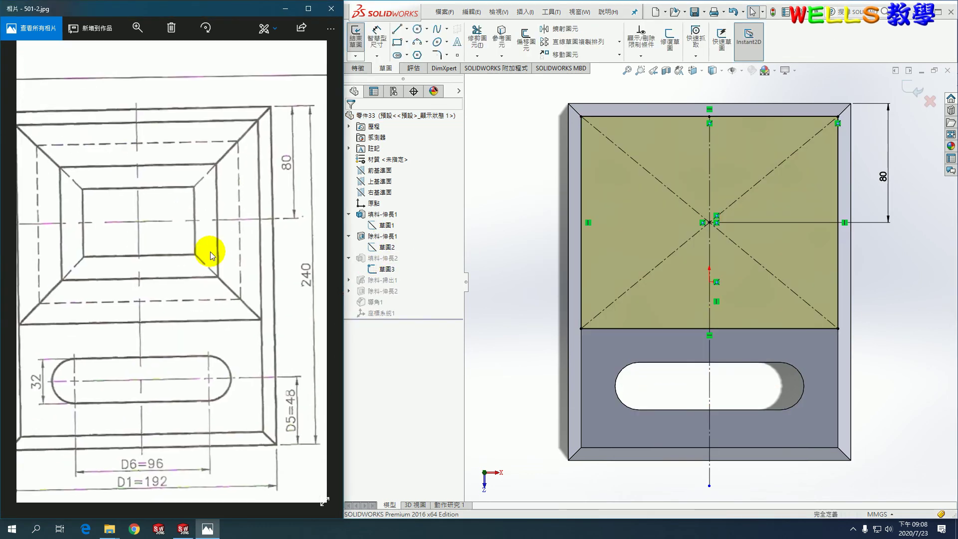
{"action": "left_click", "coordinate": [923, 95]}
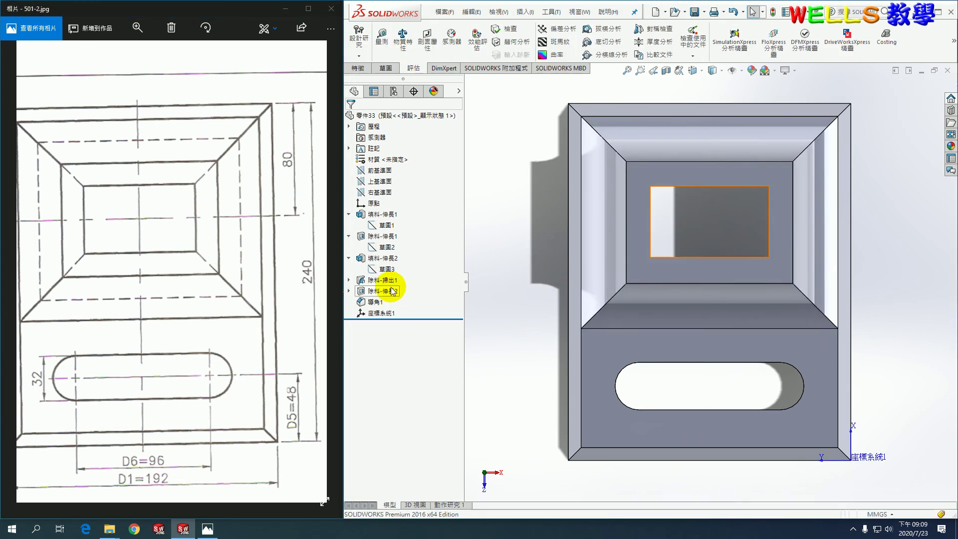
Step: Open profile sketch 草圖5 under 除料-掃出1 for editing, viewed face-on
{"action": "left_click", "coordinate": [349, 280]}
{"action": "left_click", "coordinate": [382, 281]}
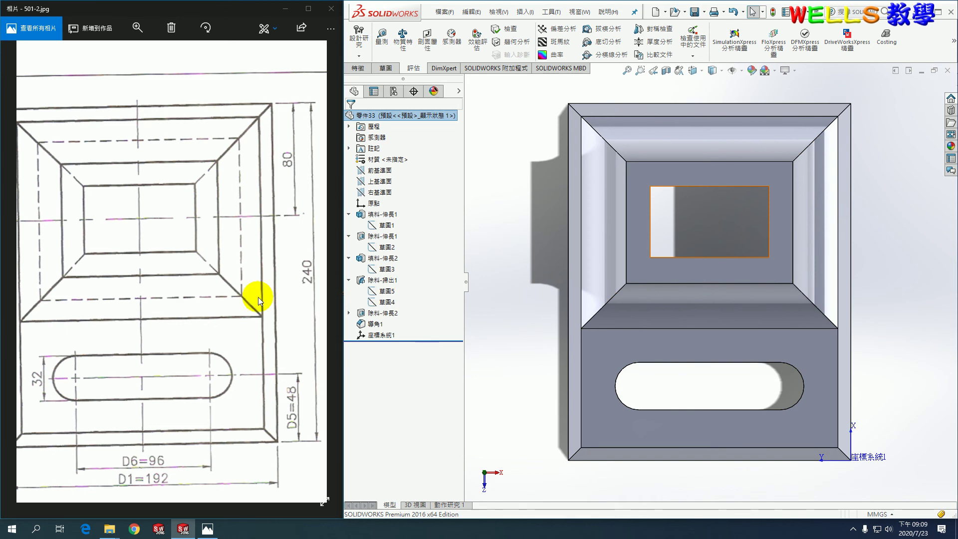
{"action": "scroll", "coordinate": [235, 306], "scroll_direction": "down", "scroll_amount": 2}
{"action": "scroll", "coordinate": [218, 156], "scroll_direction": "down", "scroll_amount": 2}
{"action": "scroll", "coordinate": [203, 229], "scroll_direction": "down", "scroll_amount": 2}
{"action": "scroll", "coordinate": [235, 299], "scroll_direction": "down", "scroll_amount": 1}
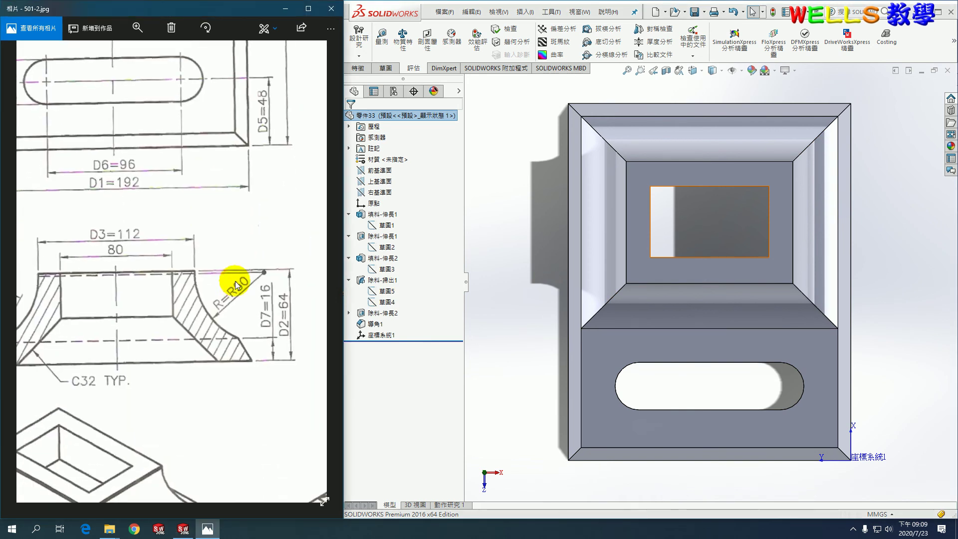
{"action": "left_click", "coordinate": [389, 292]}
{"action": "left_click", "coordinate": [418, 277]}
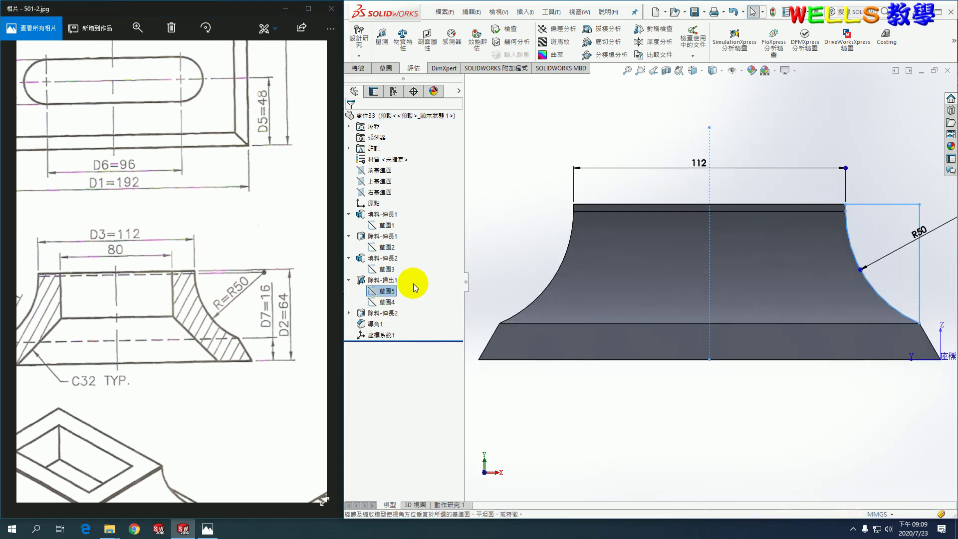
{"action": "right_click", "coordinate": [389, 291]}
{"action": "left_click", "coordinate": [380, 264]}
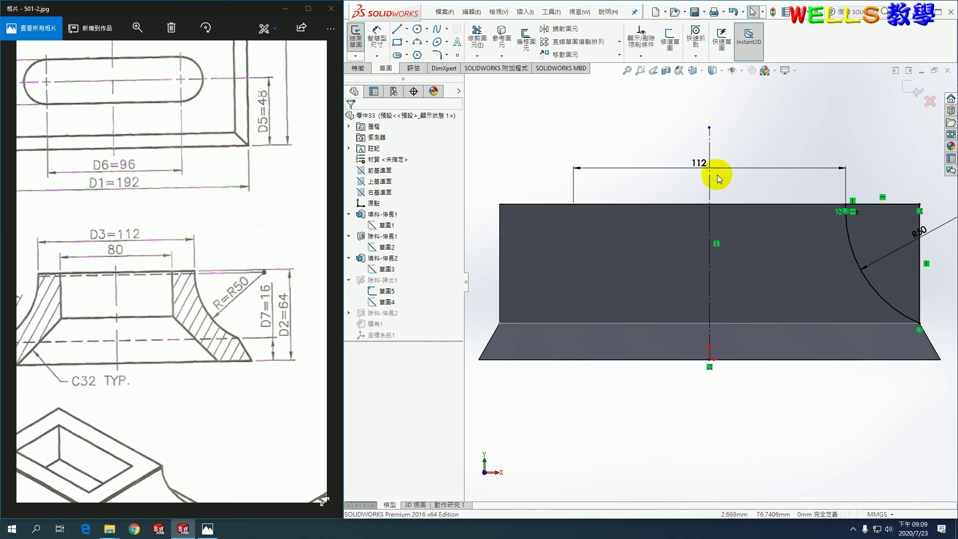
Step: Change the profile width from 112 to 110 and the arc from R50 to R45, then exit the sketch
{"action": "left_click", "coordinate": [700, 162]}
{"action": "type", "text": "0"}
{"action": "key", "text": "Return"}
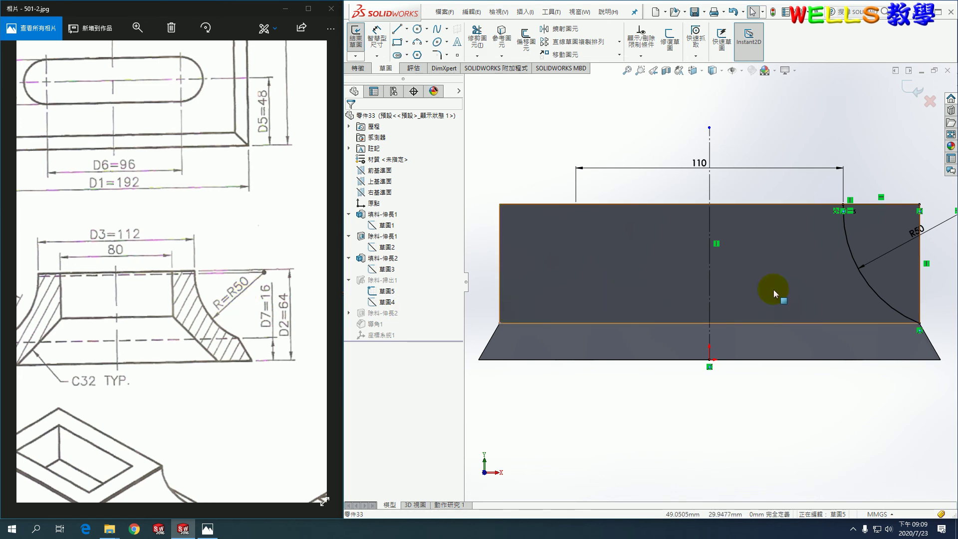
{"action": "double_click", "coordinate": [916, 237]}
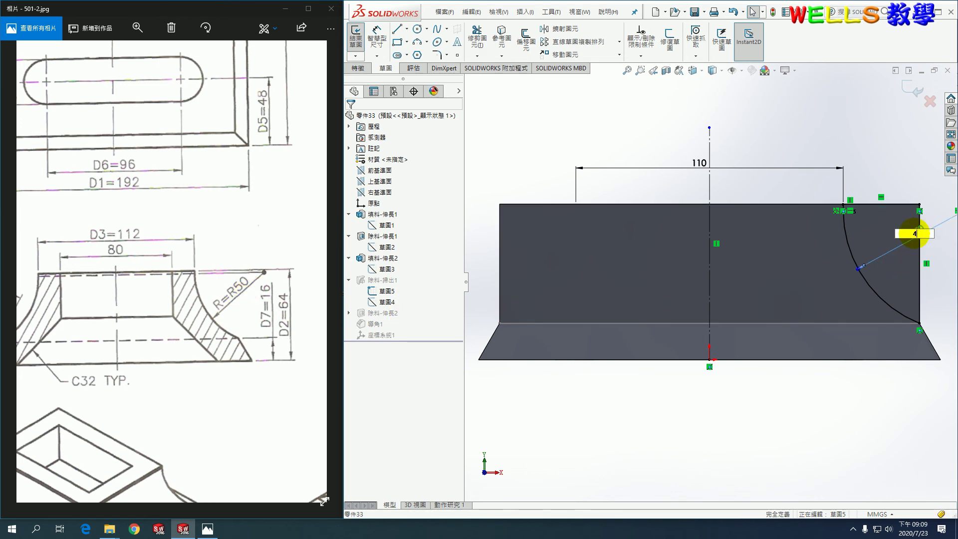
{"action": "type", "text": "5"}
{"action": "key", "text": "Return"}
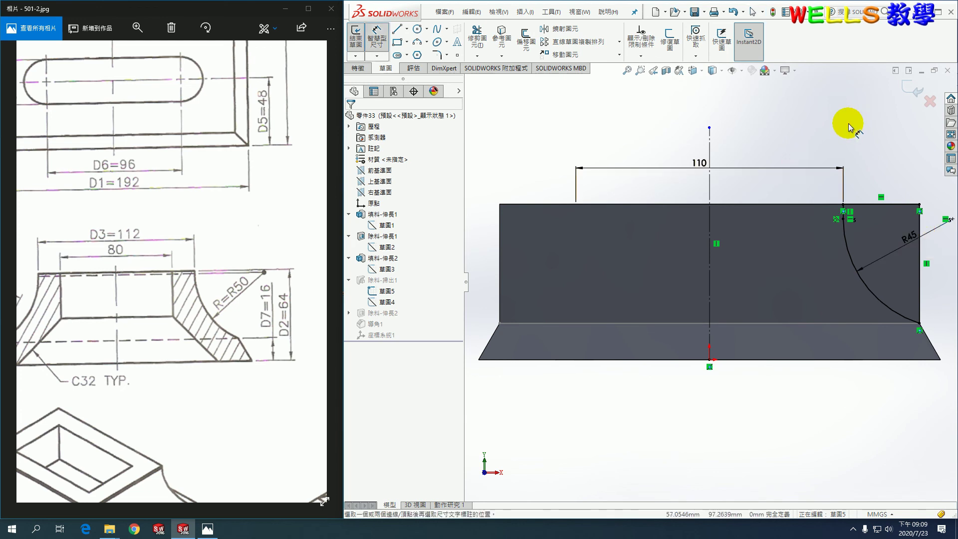
{"action": "key", "text": "f"}
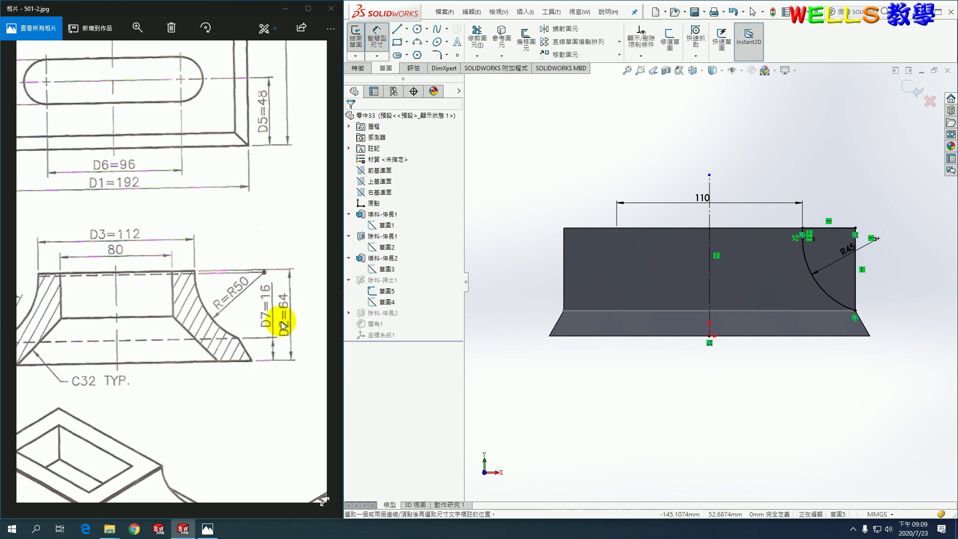
{"action": "left_click", "coordinate": [914, 90]}
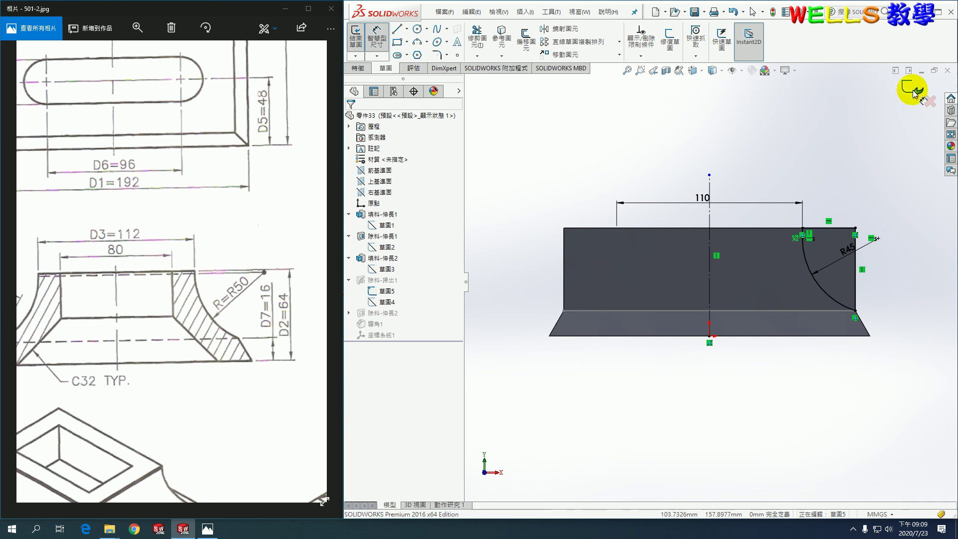
Step: Re-accept boss extrusion 填料-伸長2 at its 64 mm depth and view the rebuilt part isometrically
{"action": "left_click", "coordinate": [391, 261]}
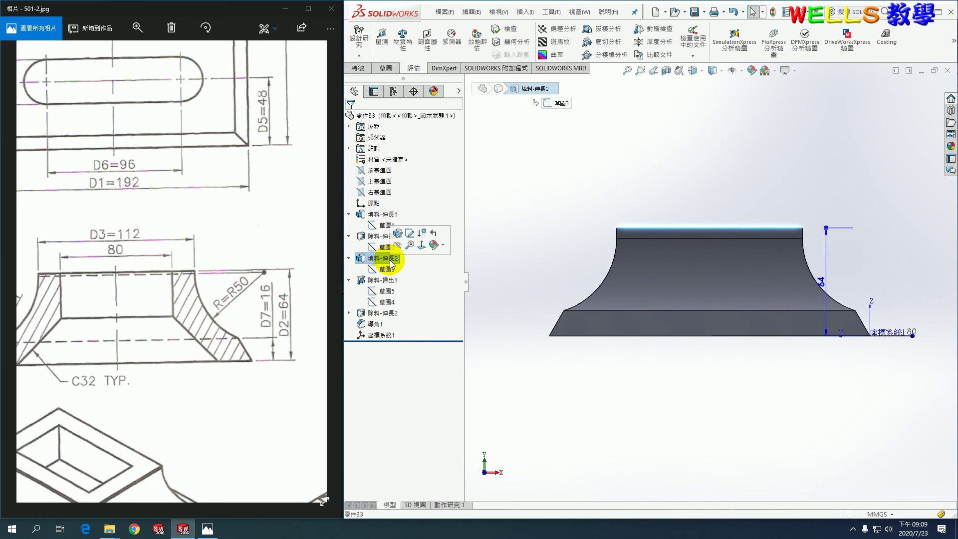
{"action": "right_click", "coordinate": [391, 262]}
{"action": "left_click", "coordinate": [390, 231]}
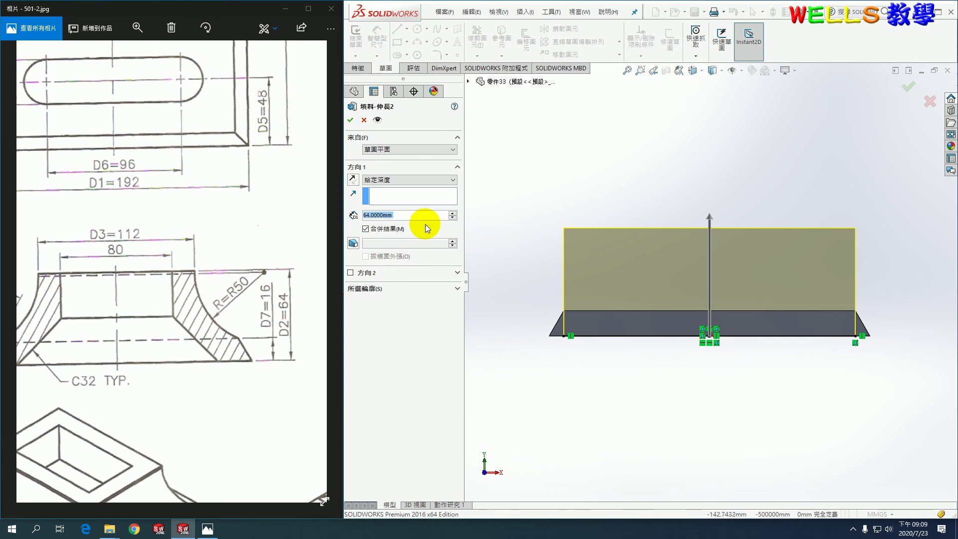
{"action": "key", "text": "Return"}
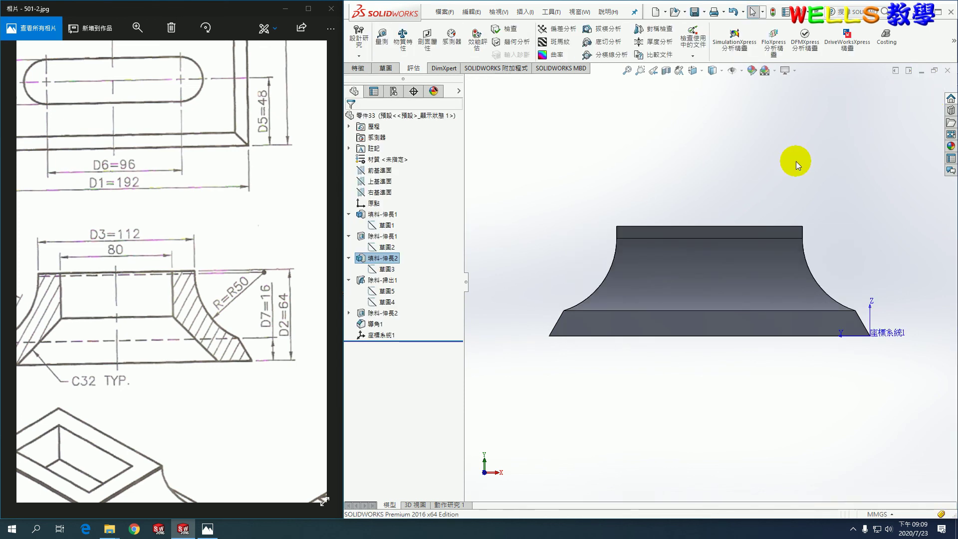
{"action": "key", "text": "ctrl+7"}
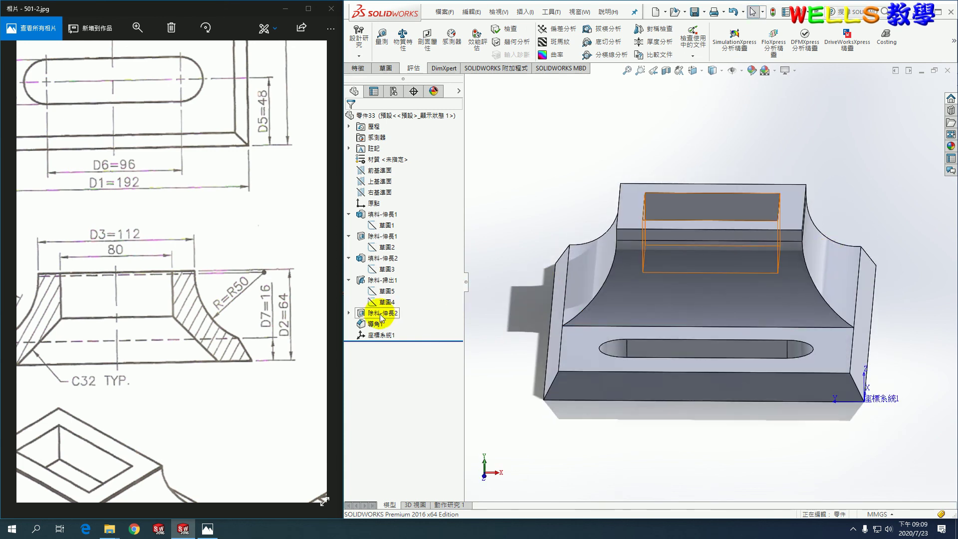
Step: Open the rectangle-cut sketch 草圖6 under 除料-伸長2 for editing, viewed normal to its plane
{"action": "left_click", "coordinate": [349, 314]}
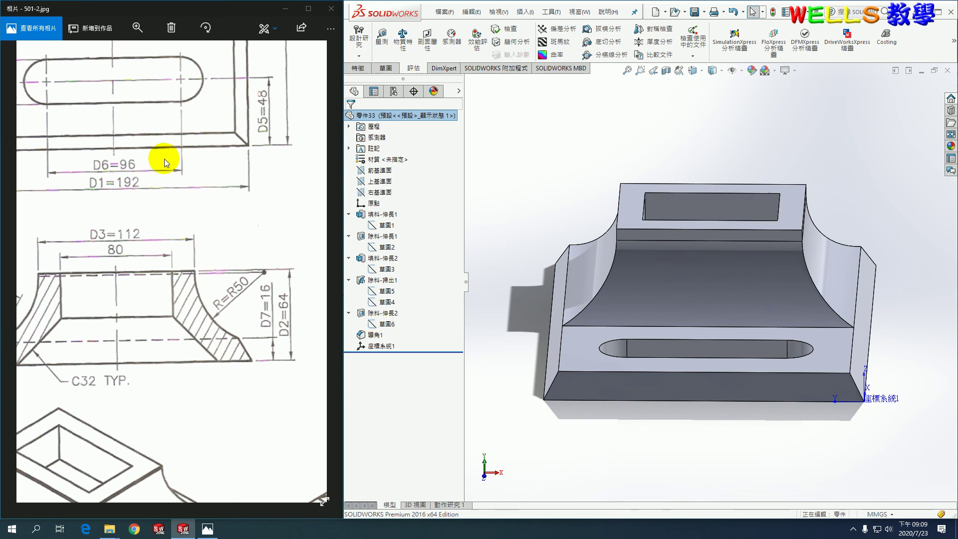
{"action": "mouse_move", "coordinate": [193, 212]}
{"action": "left_mouse_down"}
{"action": "mouse_move", "coordinate": [121, 427]}
{"action": "mouse_move", "coordinate": [221, 149]}
{"action": "left_mouse_up"}
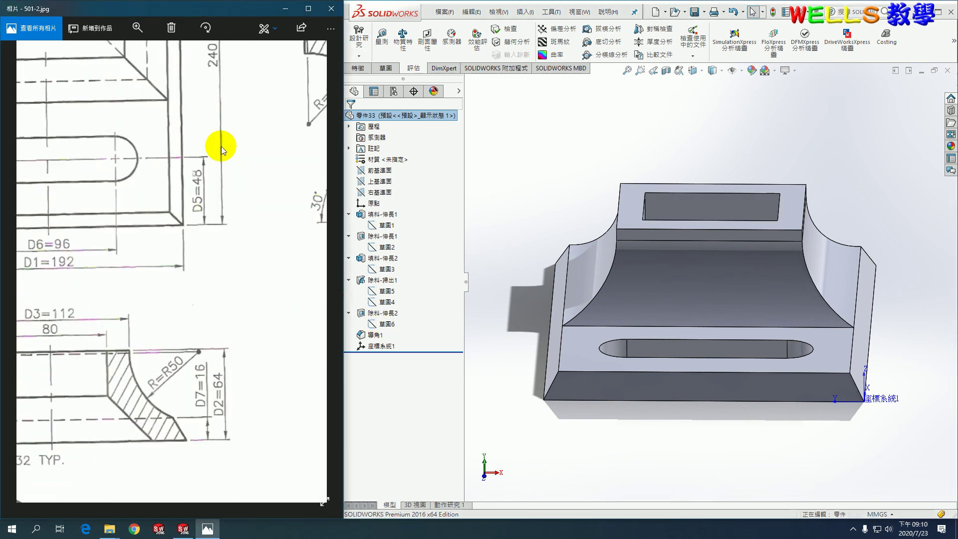
{"action": "right_click", "coordinate": [391, 323]}
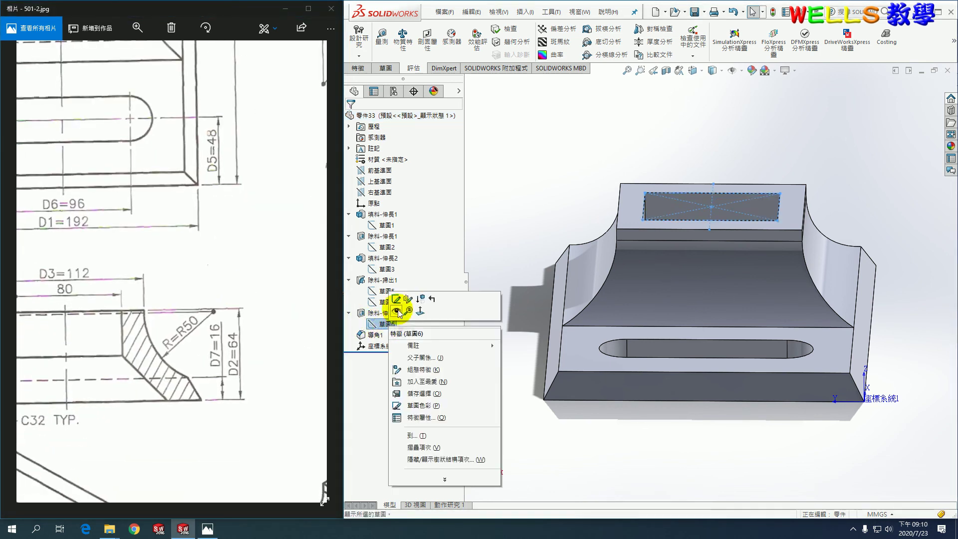
{"action": "left_click", "coordinate": [420, 311]}
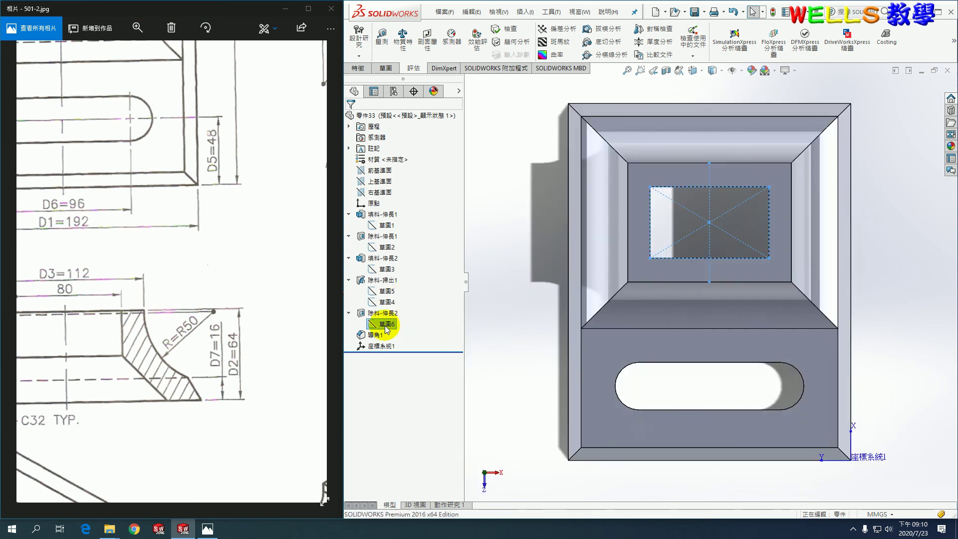
{"action": "right_click", "coordinate": [390, 324]}
{"action": "left_click", "coordinate": [395, 301]}
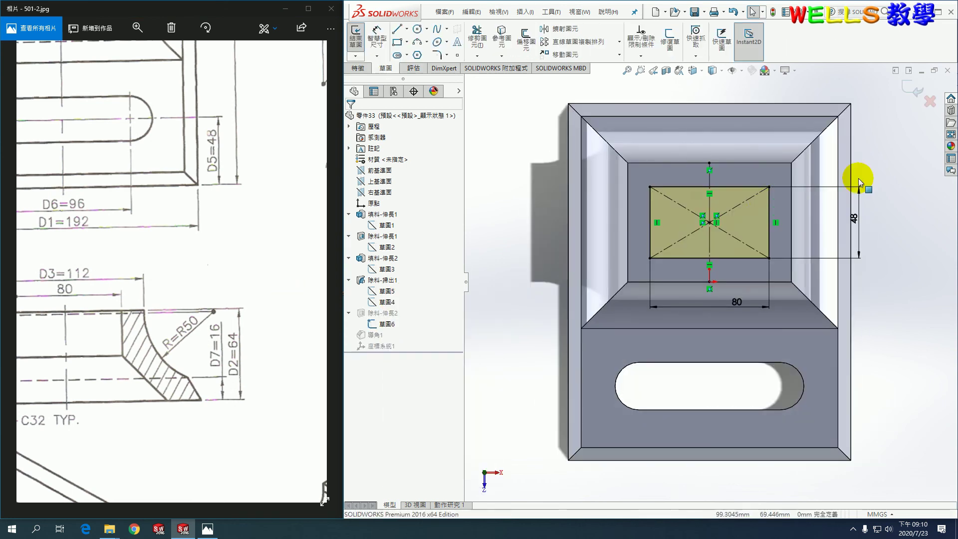
Step: Change the rectangle's 48 height to 50, exit the sketch and view the part isometrically
{"action": "left_click_drag", "start_coordinate": [305, 132], "coordinate": [204, 269]}
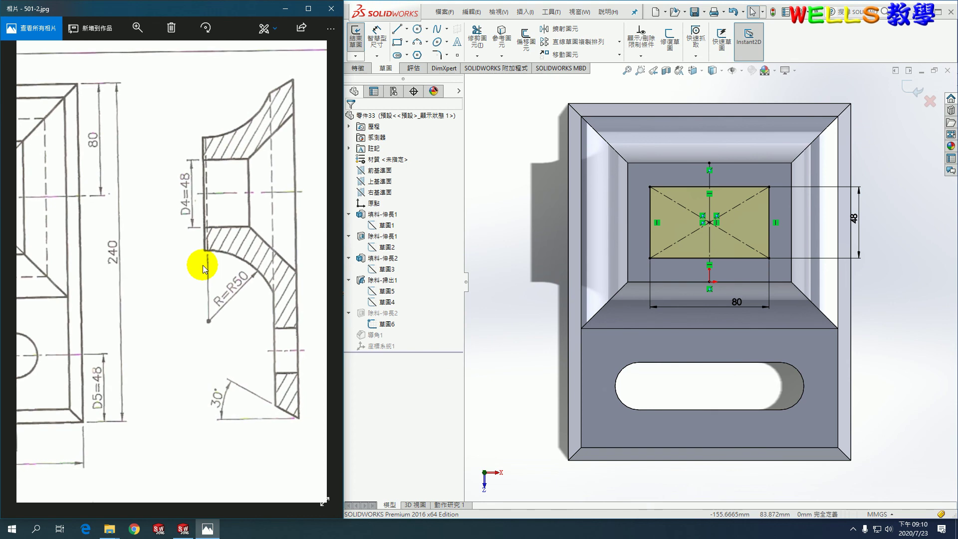
{"action": "double_click", "coordinate": [855, 218]}
{"action": "type", "text": "50"}
{"action": "key", "text": "Return"}
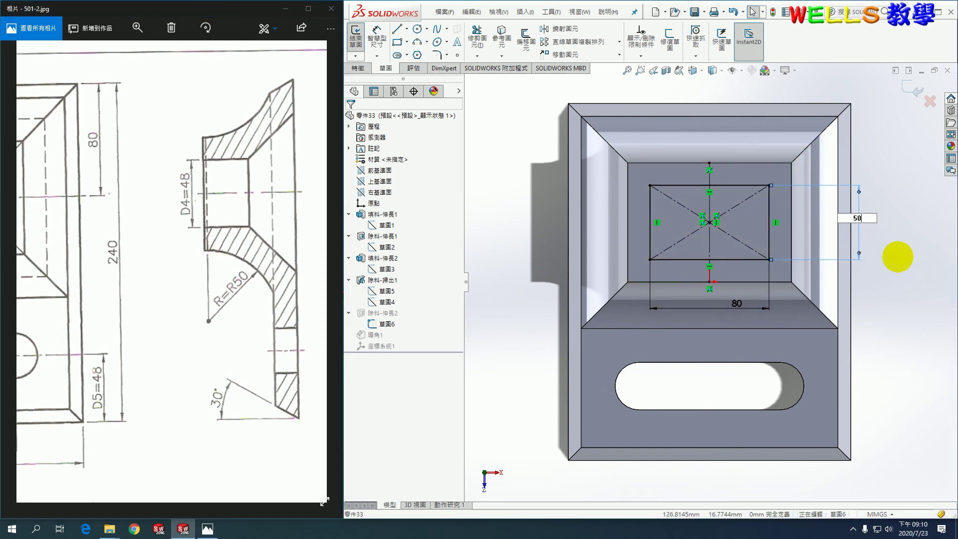
{"action": "scroll", "coordinate": [208, 188], "scroll_direction": "down", "scroll_amount": 3}
{"action": "scroll", "coordinate": [196, 220], "scroll_direction": "down", "scroll_amount": 3}
{"action": "scroll", "coordinate": [227, 275], "scroll_direction": "down", "scroll_amount": 3}
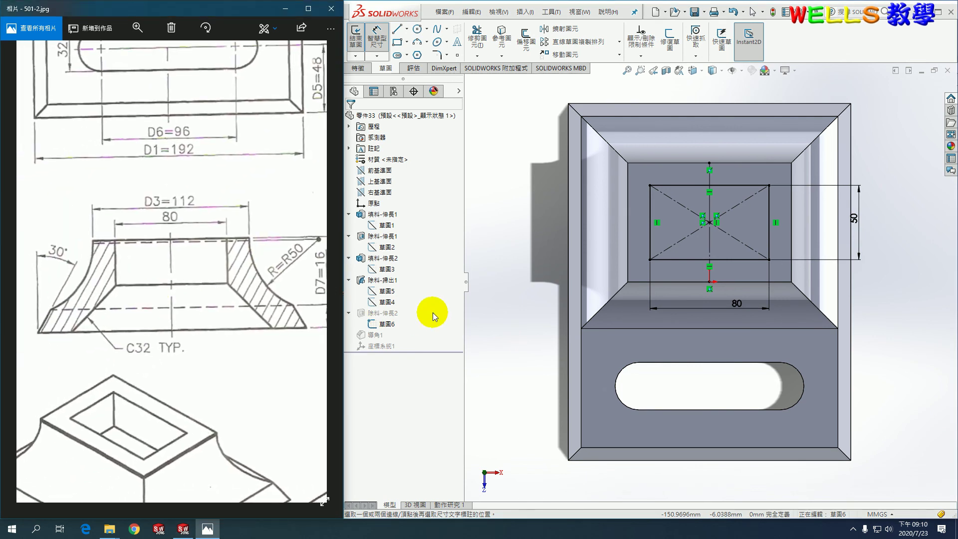
{"action": "left_click", "coordinate": [919, 91]}
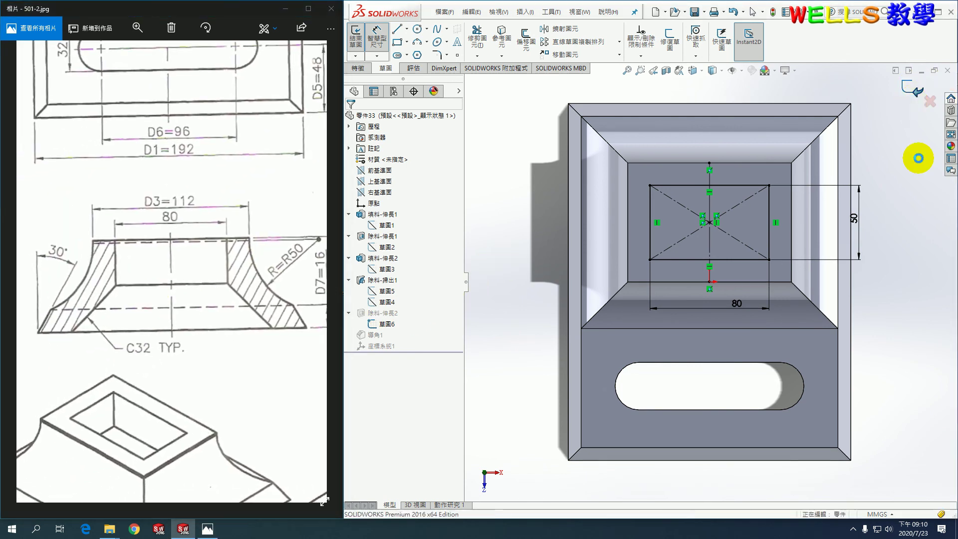
{"action": "key", "text": "ctrl+7"}
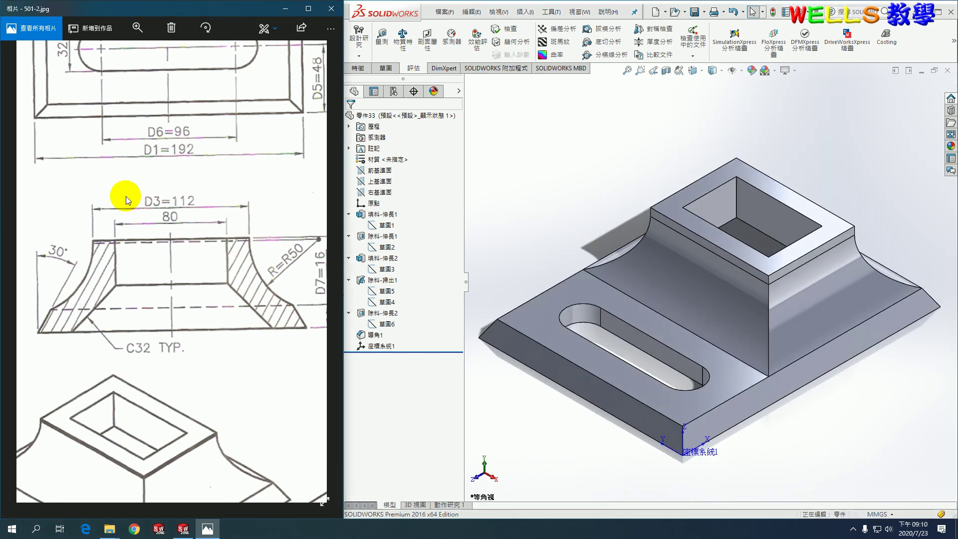
Step: Display mass properties: volume 735272.1742 mm³, centre-of-mass Z 20.9811 mm
{"action": "scroll", "coordinate": [126, 196], "scroll_direction": "down", "scroll_amount": 5}
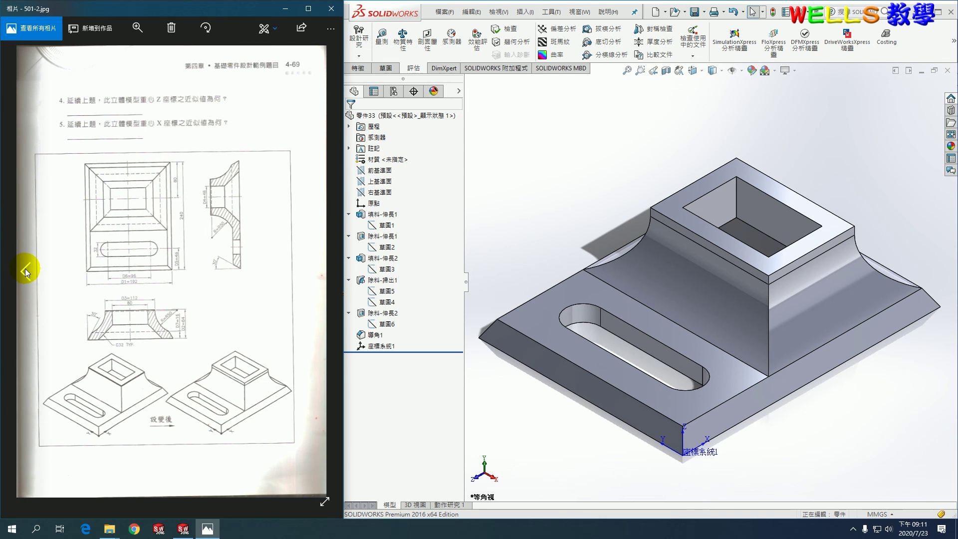
{"action": "left_click", "coordinate": [25, 268]}
{"action": "scroll", "coordinate": [136, 372], "scroll_direction": "up", "scroll_amount": 1}
{"action": "scroll", "coordinate": [137, 373], "scroll_direction": "up", "scroll_amount": 3}
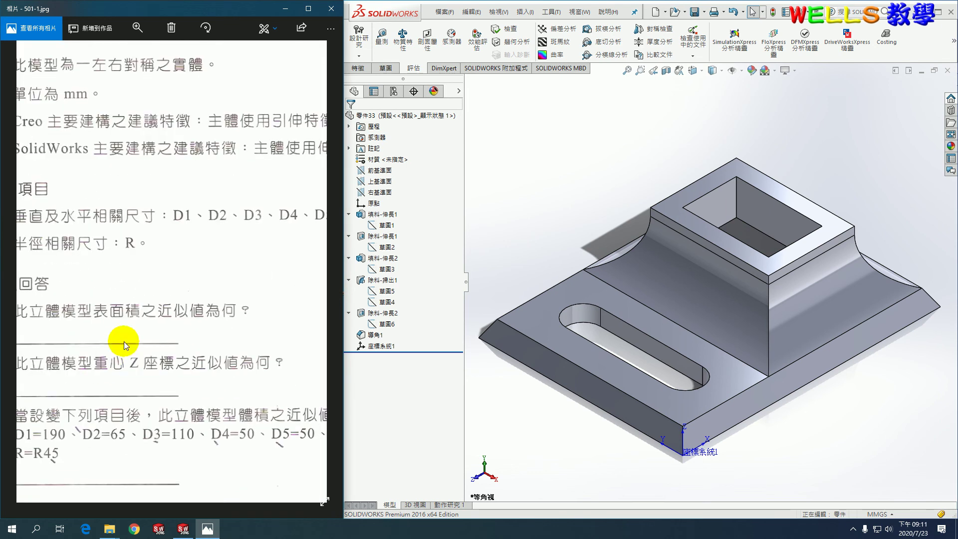
{"action": "left_click", "coordinate": [403, 39]}
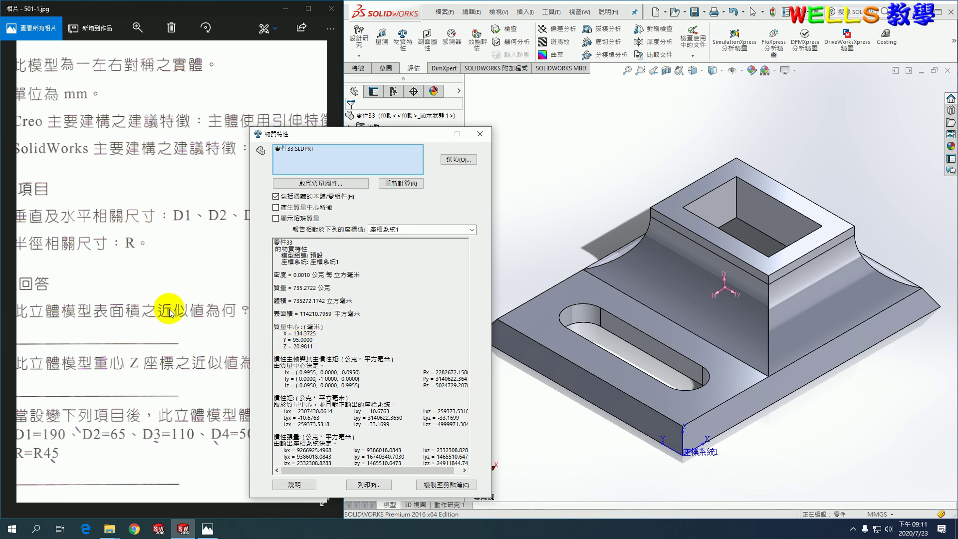
Step: Compare the mass properties report against the exam question page in Photos
{"action": "left_click", "coordinate": [156, 396]}
{"action": "scroll", "coordinate": [157, 396], "scroll_direction": "up", "scroll_amount": 2}
{"action": "scroll", "coordinate": [136, 325], "scroll_direction": "up", "scroll_amount": 2}
{"action": "scroll", "coordinate": [168, 322], "scroll_direction": "up", "scroll_amount": 2}
{"action": "left_click", "coordinate": [405, 270]}
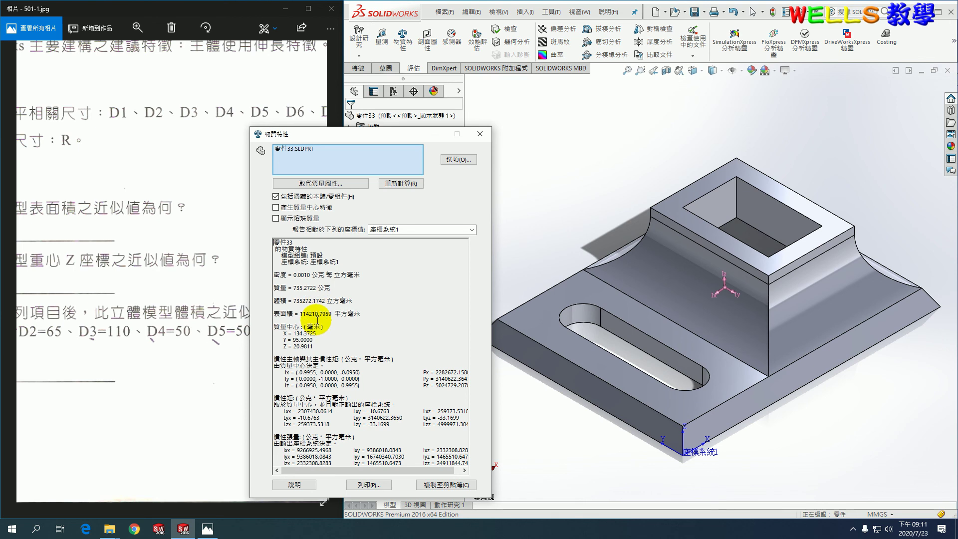
{"action": "left_click_drag", "start_coordinate": [176, 349], "coordinate": [233, 249]}
{"action": "scroll", "coordinate": [199, 260], "scroll_direction": "up", "scroll_amount": 2}
{"action": "scroll", "coordinate": [199, 260], "scroll_direction": "down", "scroll_amount": 3}
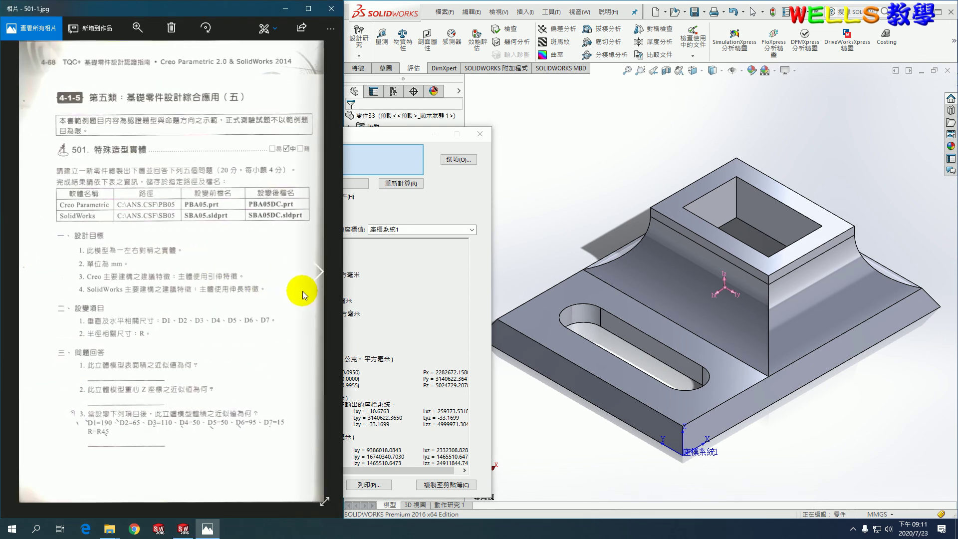
Step: Check the centre-of-mass values against the next drawing page, then close the mass properties report
{"action": "left_click", "coordinate": [316, 273]}
{"action": "scroll", "coordinate": [167, 116], "scroll_direction": "up", "scroll_amount": 2}
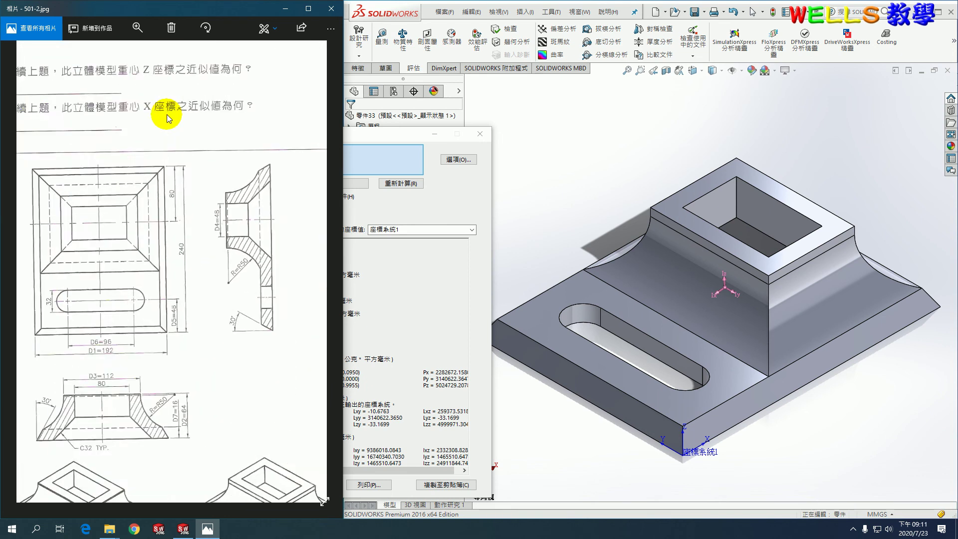
{"action": "left_click", "coordinate": [400, 206]}
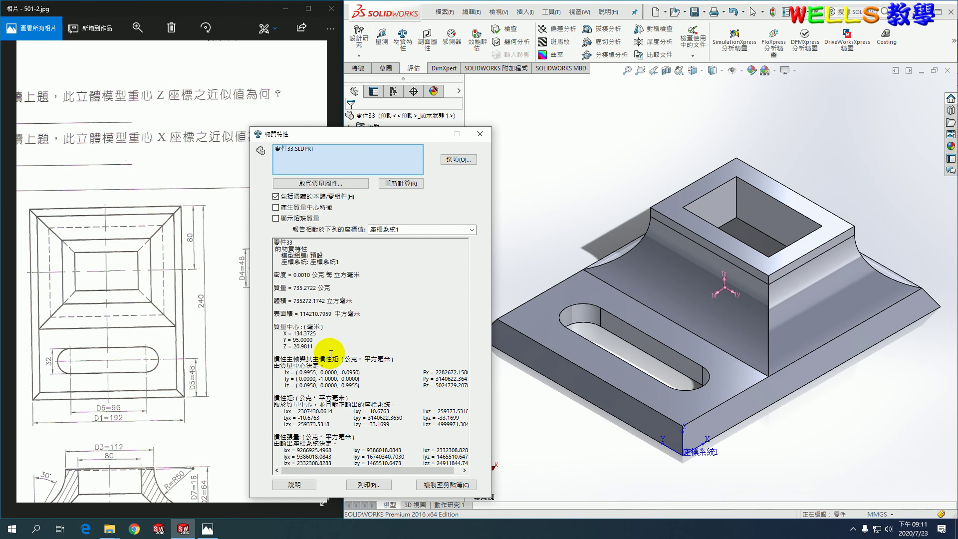
{"action": "left_click", "coordinate": [156, 323]}
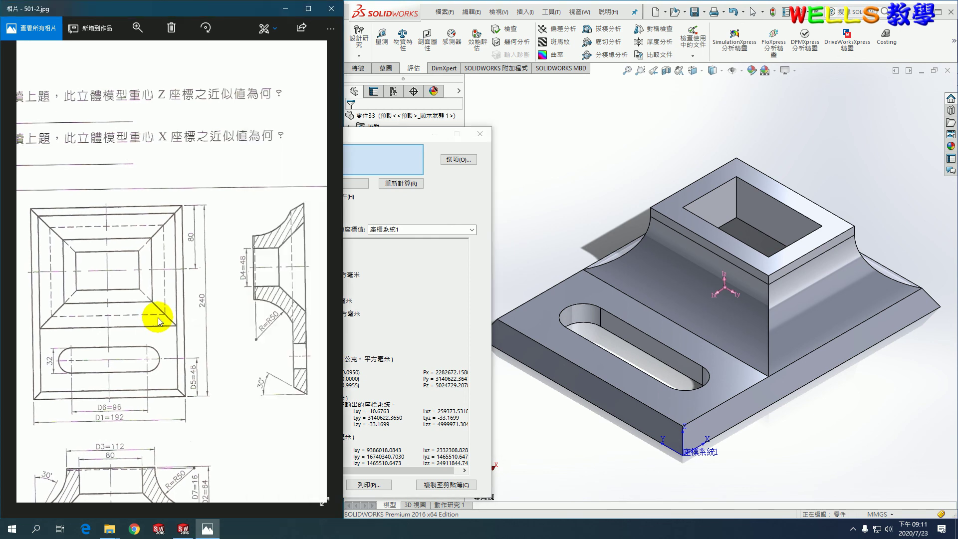
{"action": "left_click", "coordinate": [424, 287]}
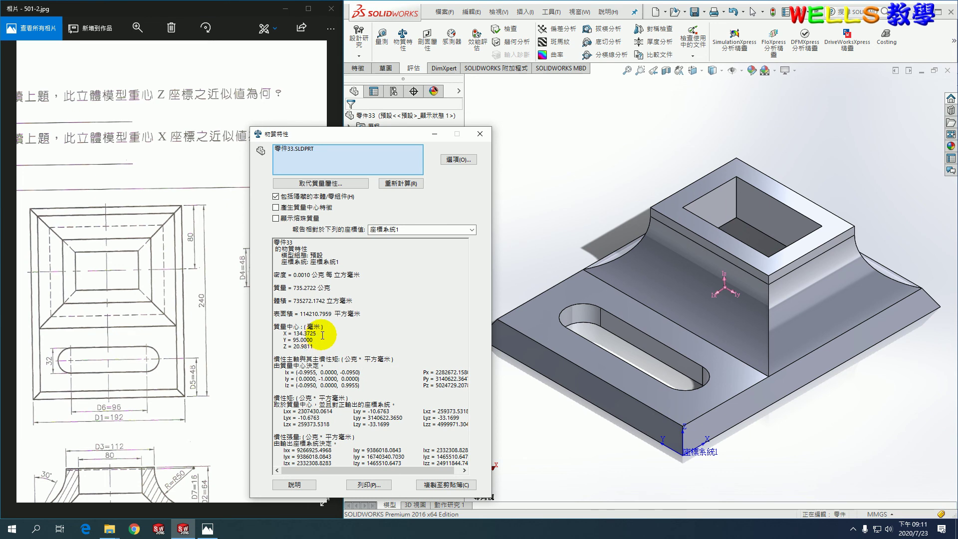
{"action": "left_click", "coordinate": [479, 135]}
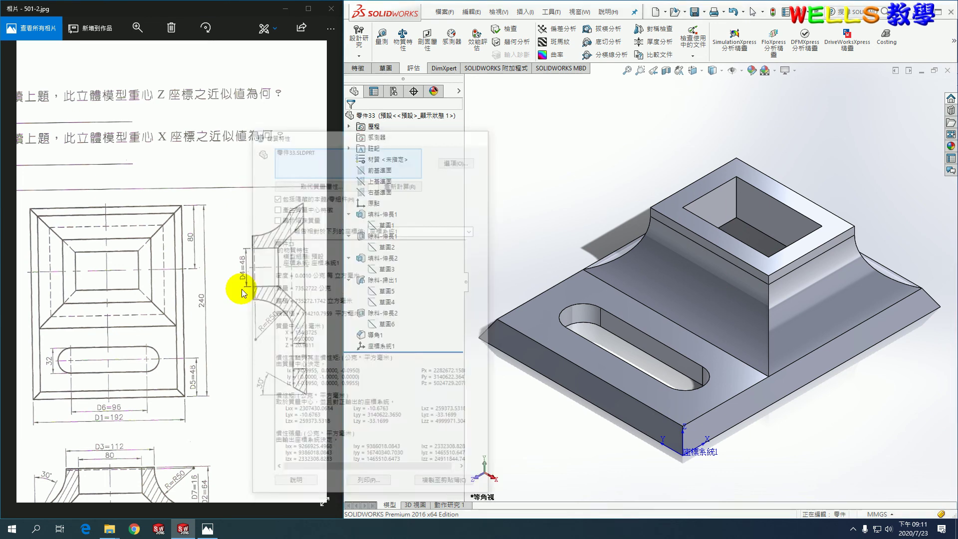
{"action": "scroll", "coordinate": [136, 341], "scroll_direction": "down", "scroll_amount": 3}
{"action": "scroll", "coordinate": [136, 340], "scroll_direction": "down", "scroll_amount": 2}
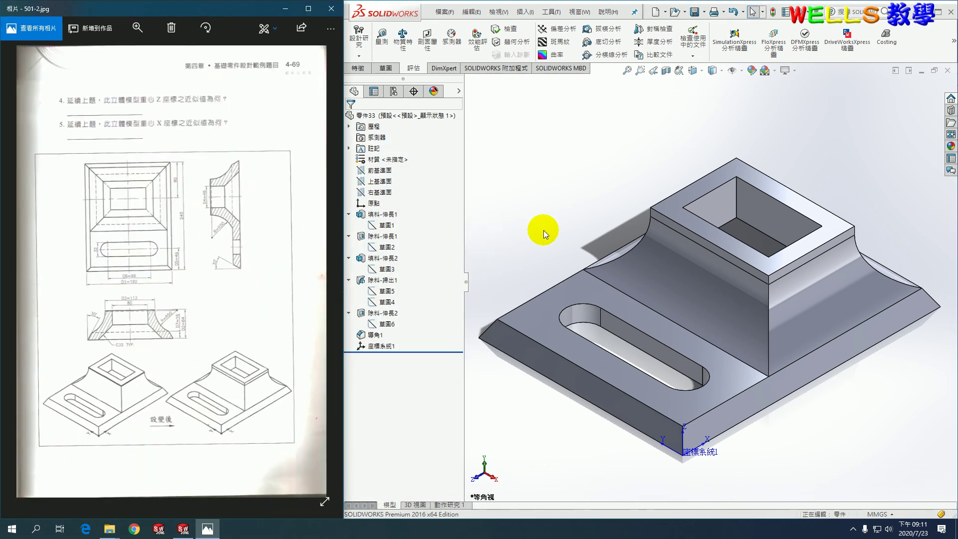